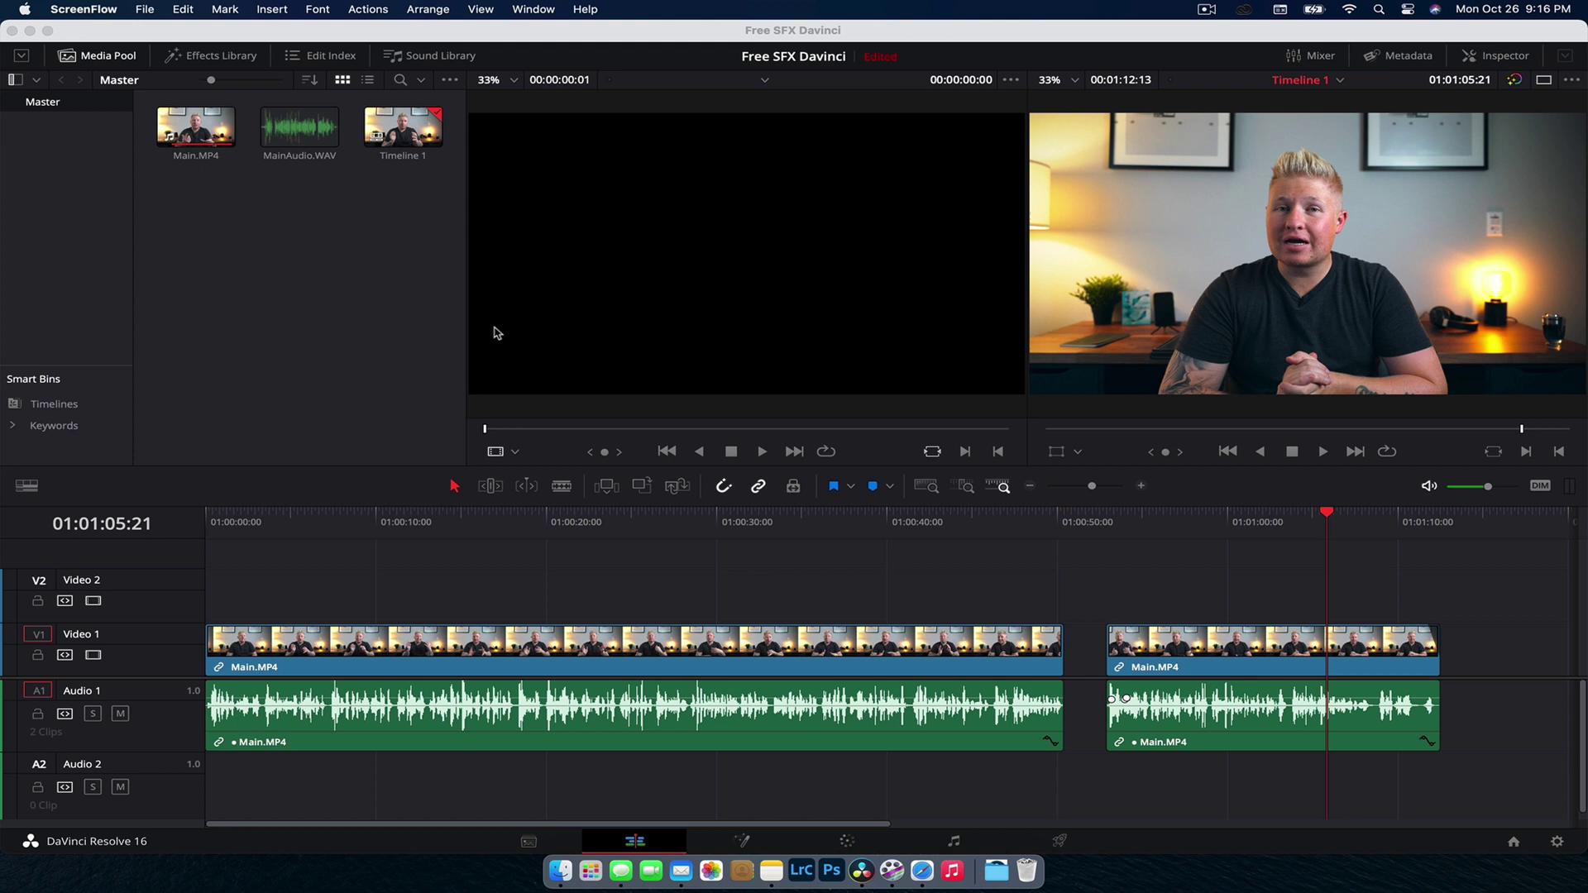
Step: Activate DaVinci Resolve and show the Sound Library in place of the Media Pool
{"action": "left_click", "coordinate": [898, 32]}
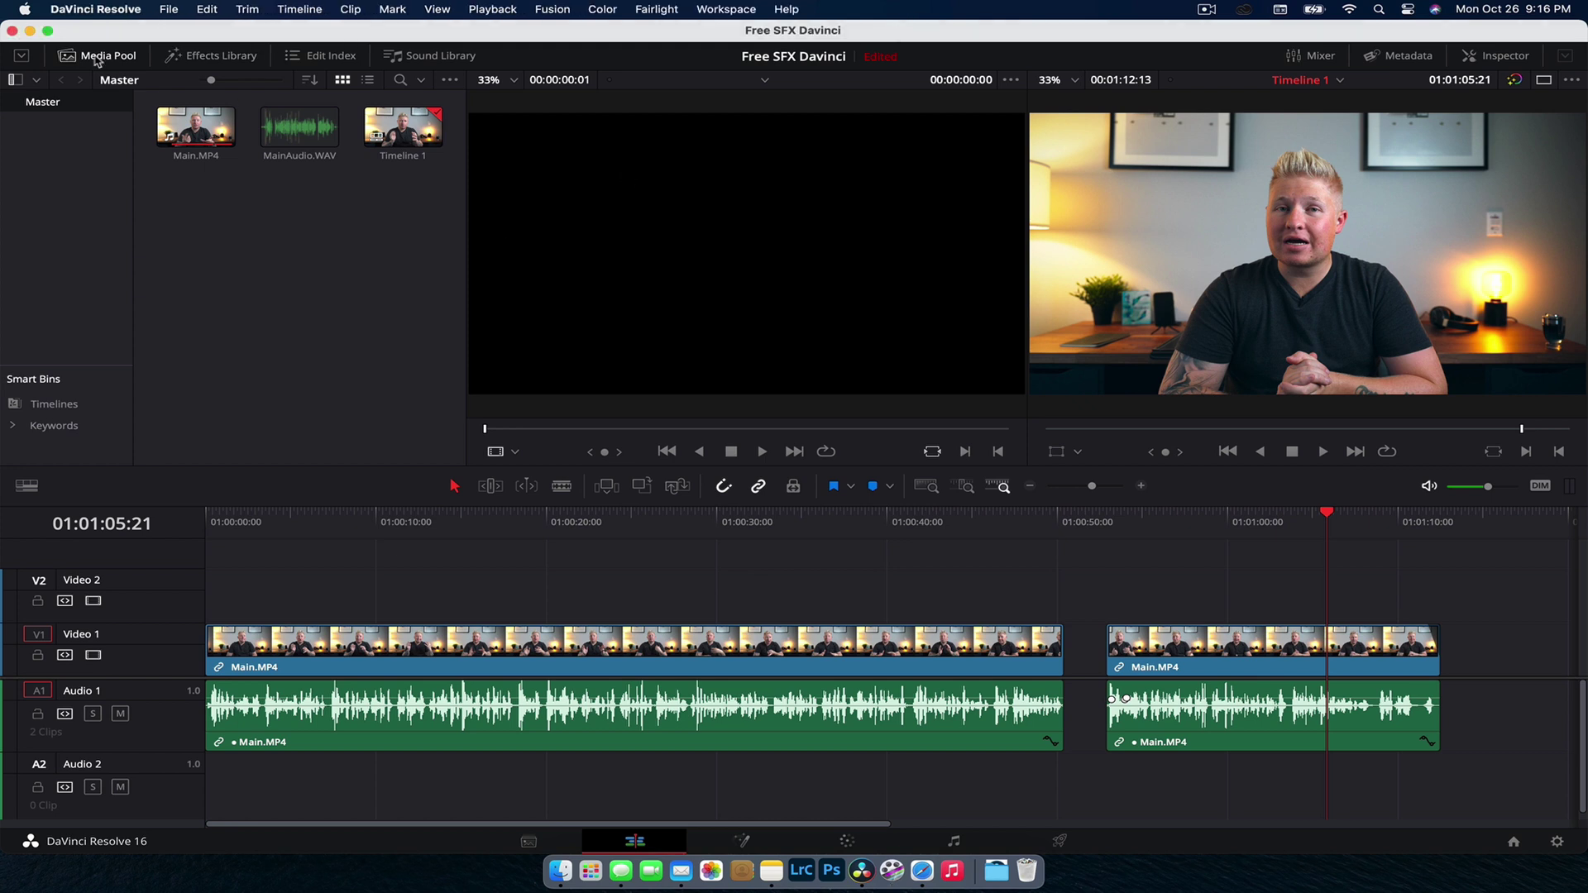
{"action": "left_click", "coordinate": [405, 58]}
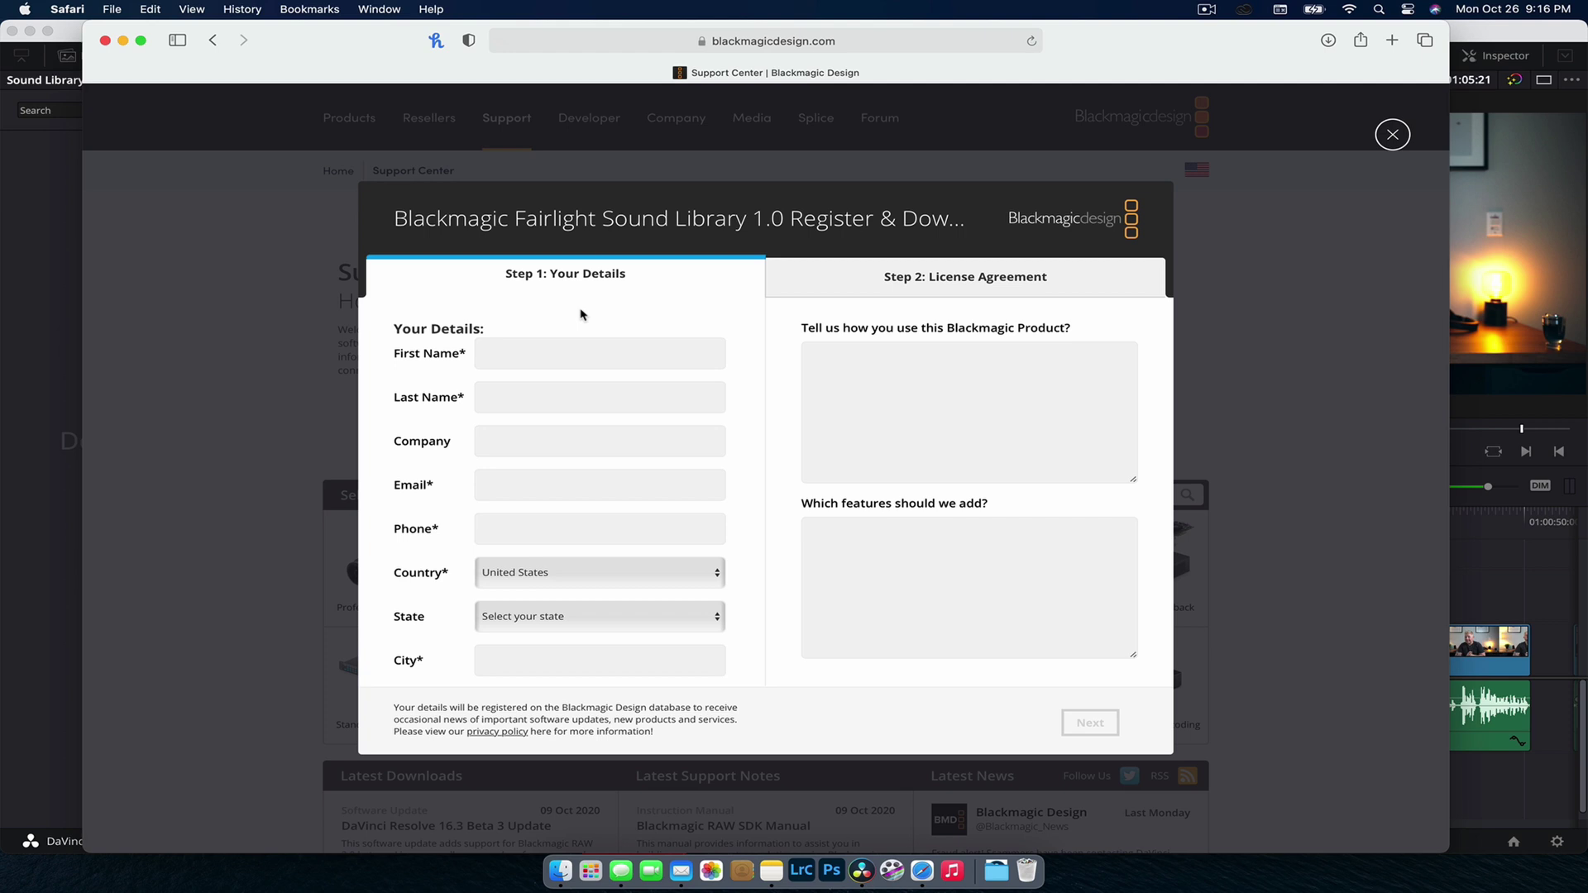
Step: Enter the registrant's first and last name, register, and download the Mac sound library zip
{"action": "left_click", "coordinate": [653, 357]}
{"action": "key", "text": "Tab"}
{"action": "key", "text": "Tab"}
{"action": "key", "text": "Tab"}
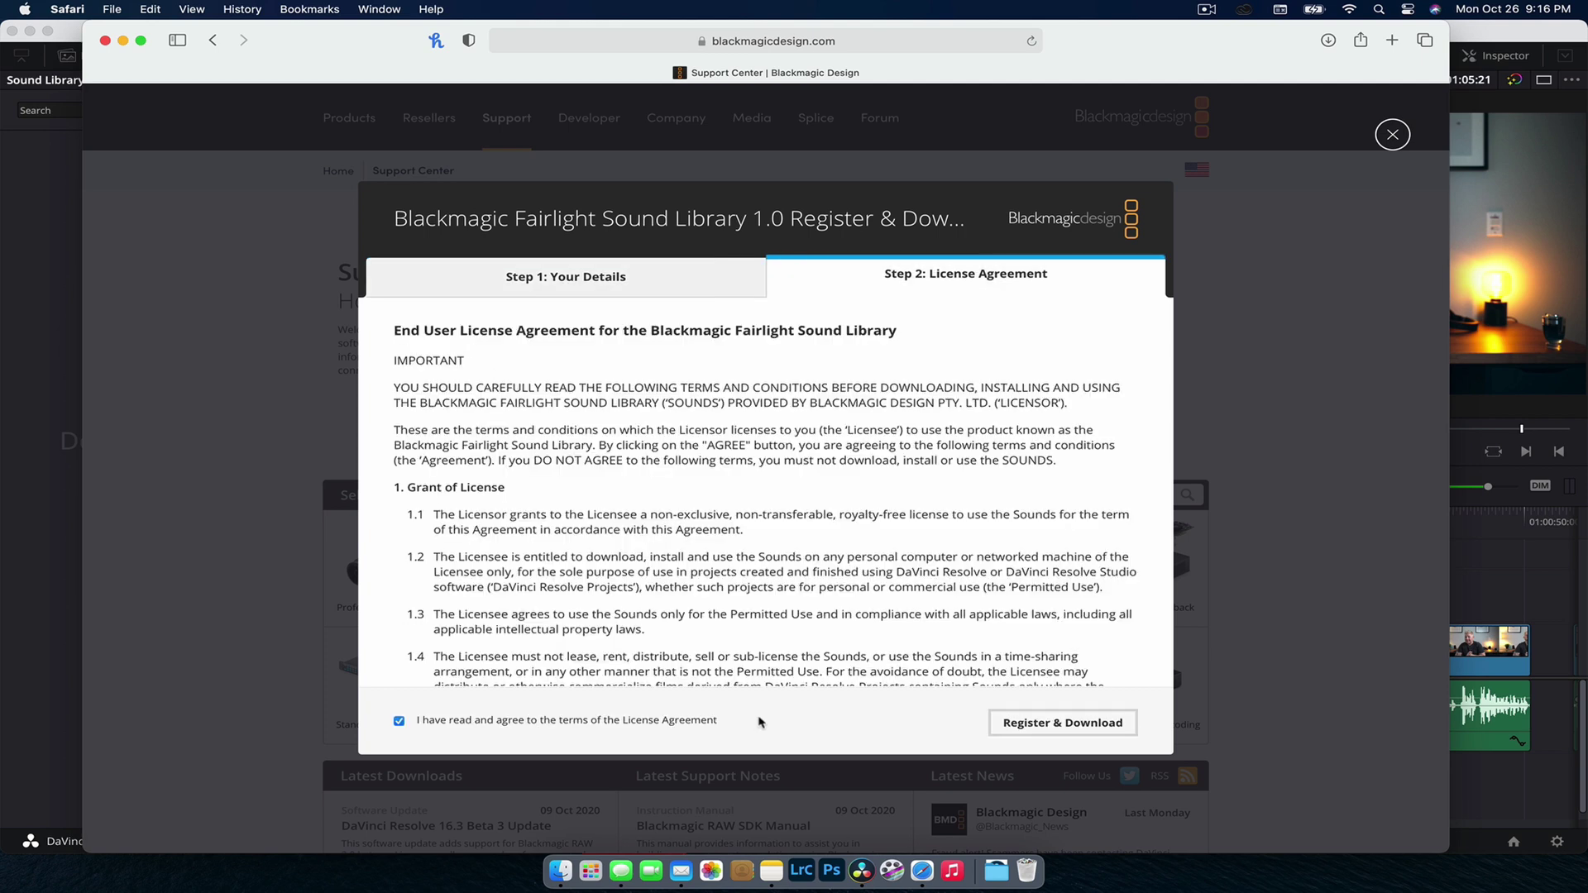
{"action": "left_click", "coordinate": [1062, 723]}
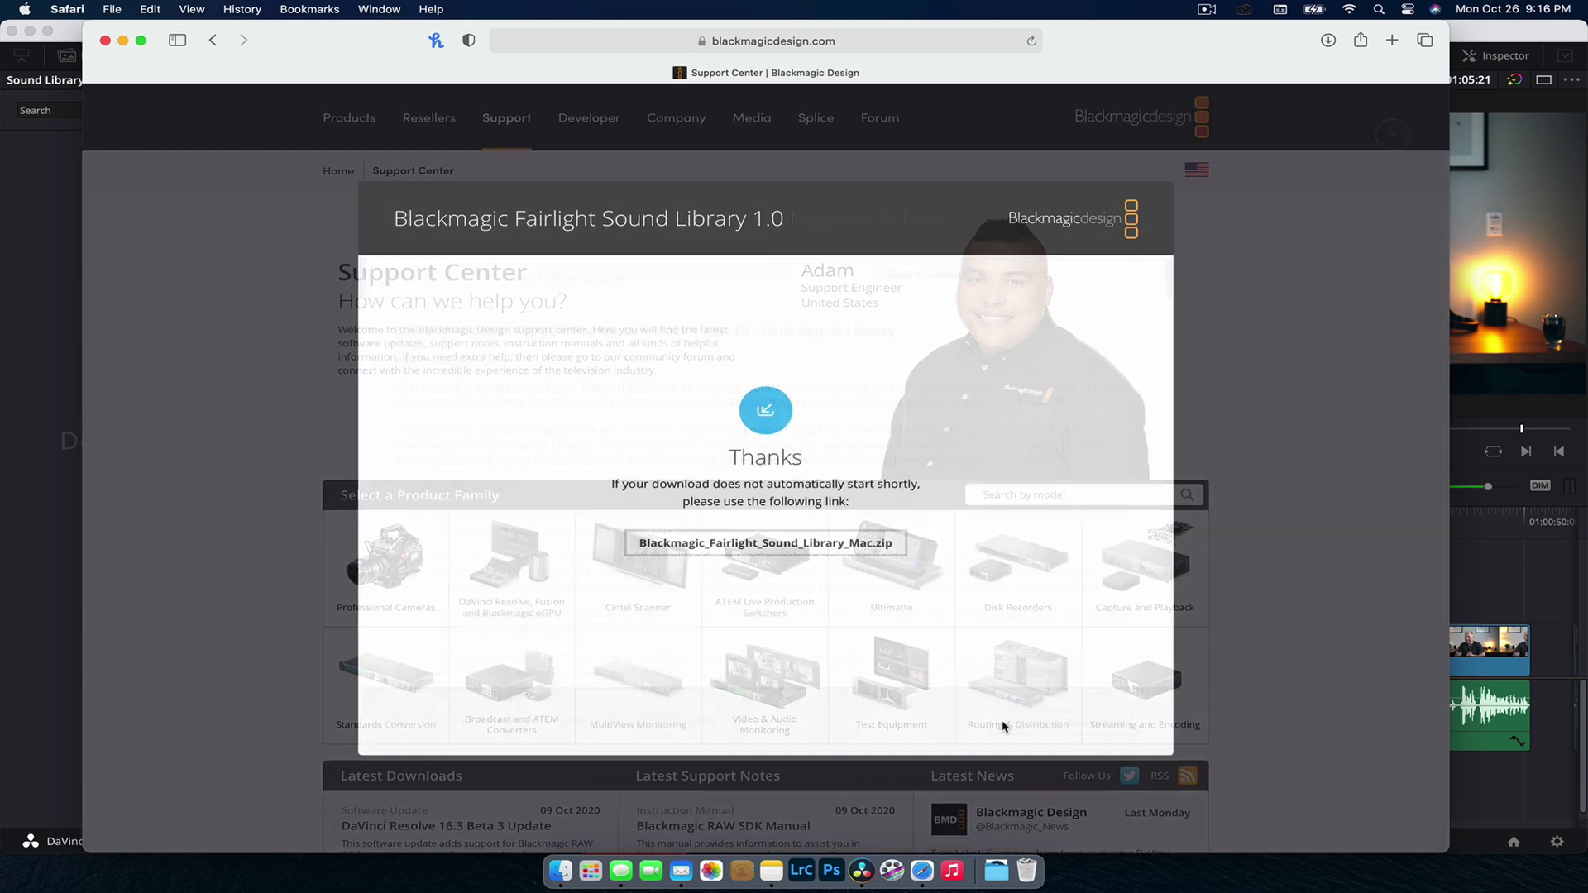
{"action": "left_click", "coordinate": [826, 542]}
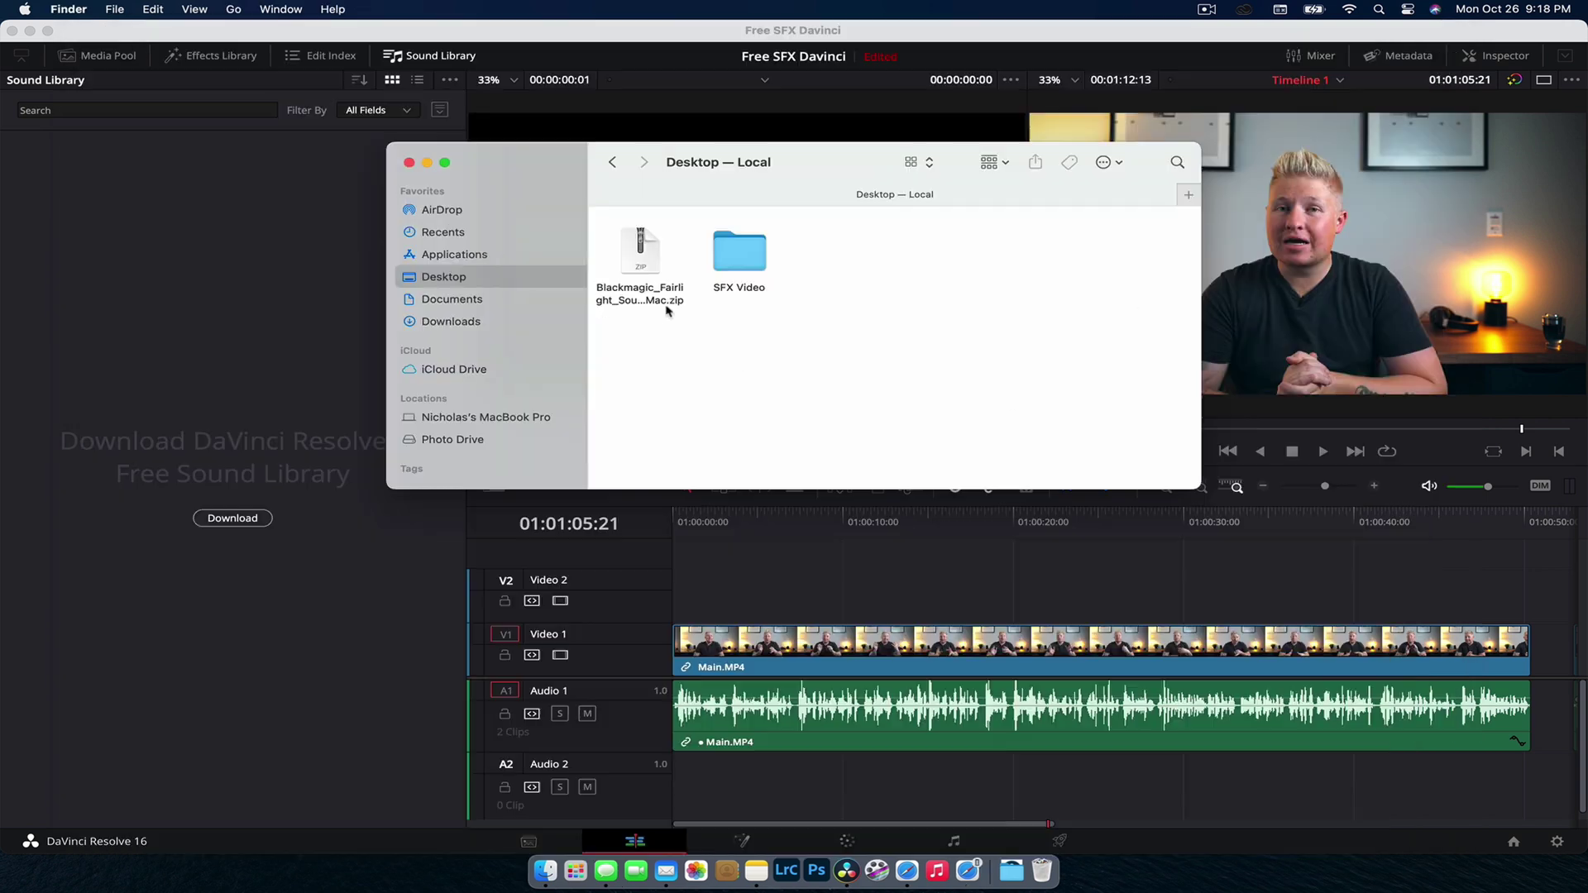
Step: Extract Blackmagic_Fairlight_Sound_Library_Mac.zip and open the sound library disk image
{"action": "double_click", "coordinate": [656, 301]}
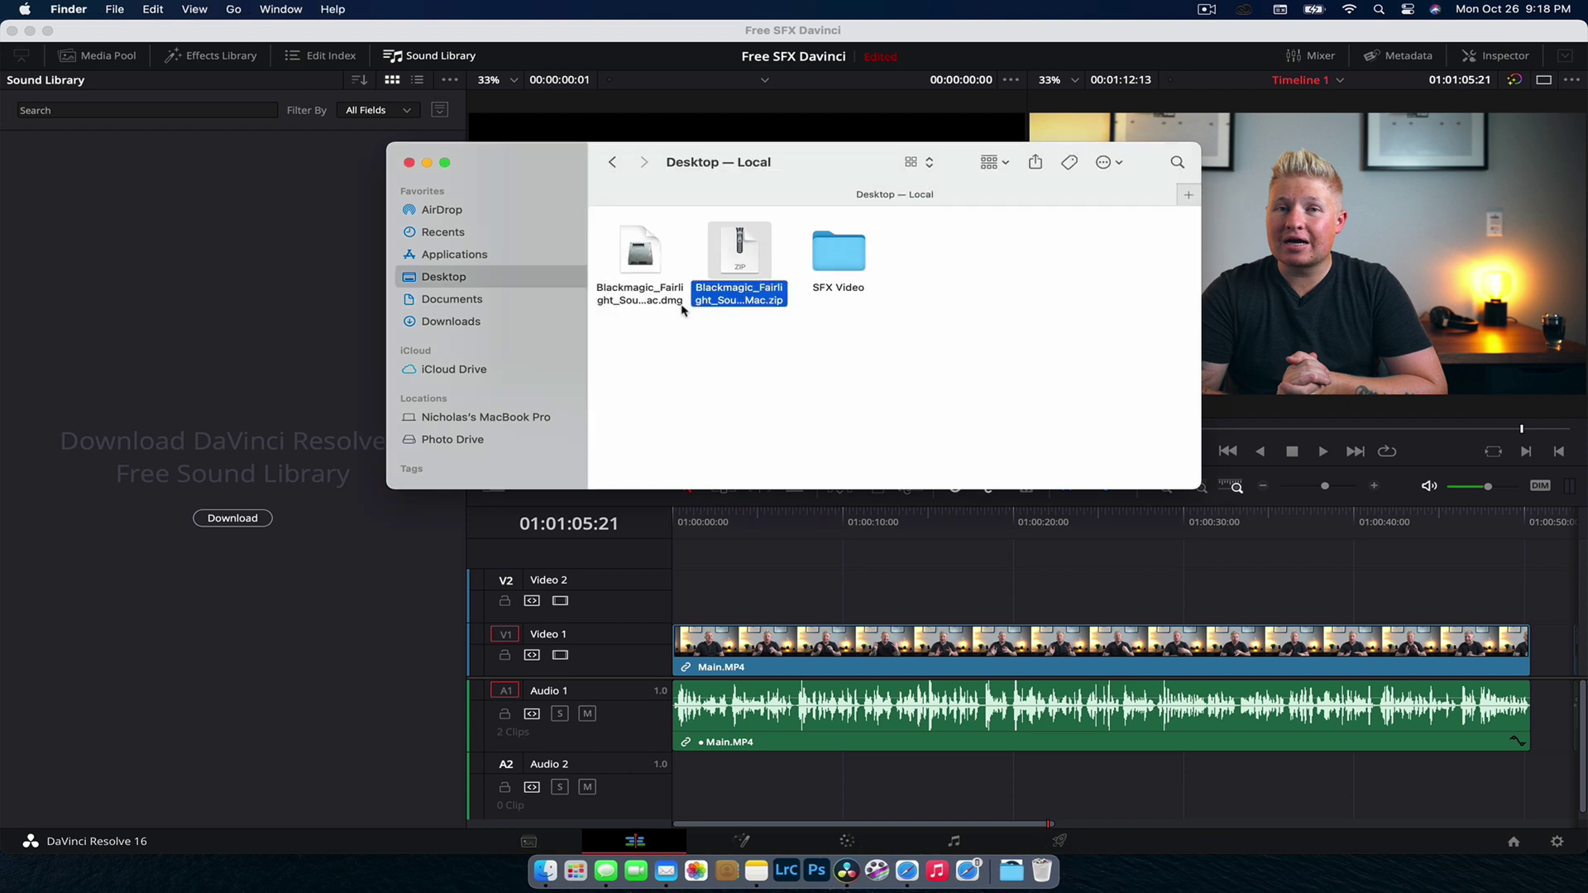
{"action": "left_click", "coordinate": [680, 302]}
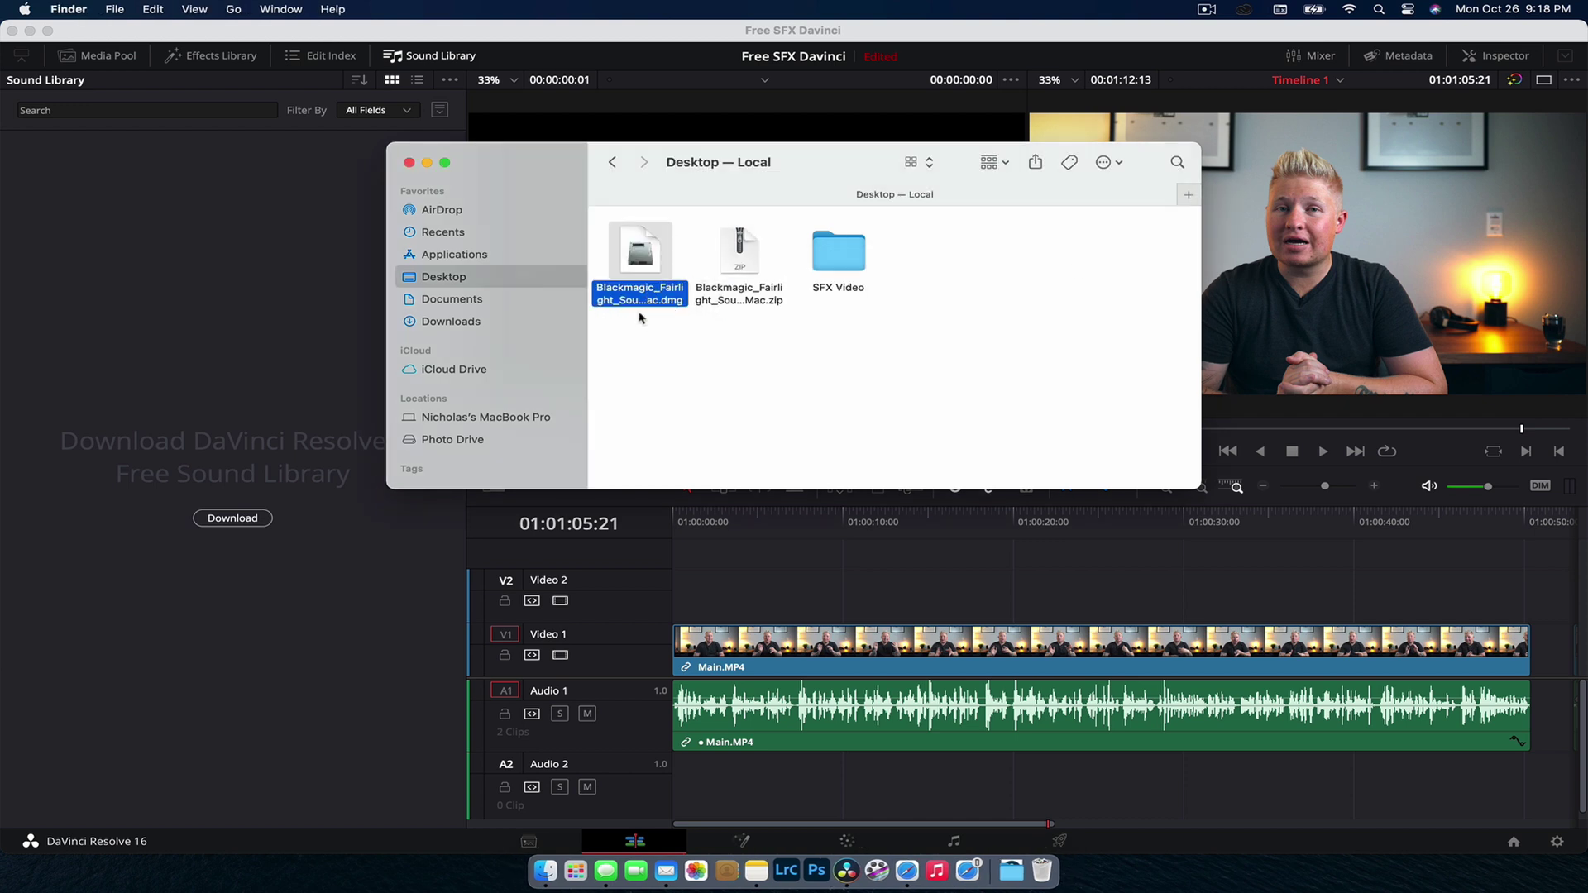
{"action": "double_click", "coordinate": [638, 306]}
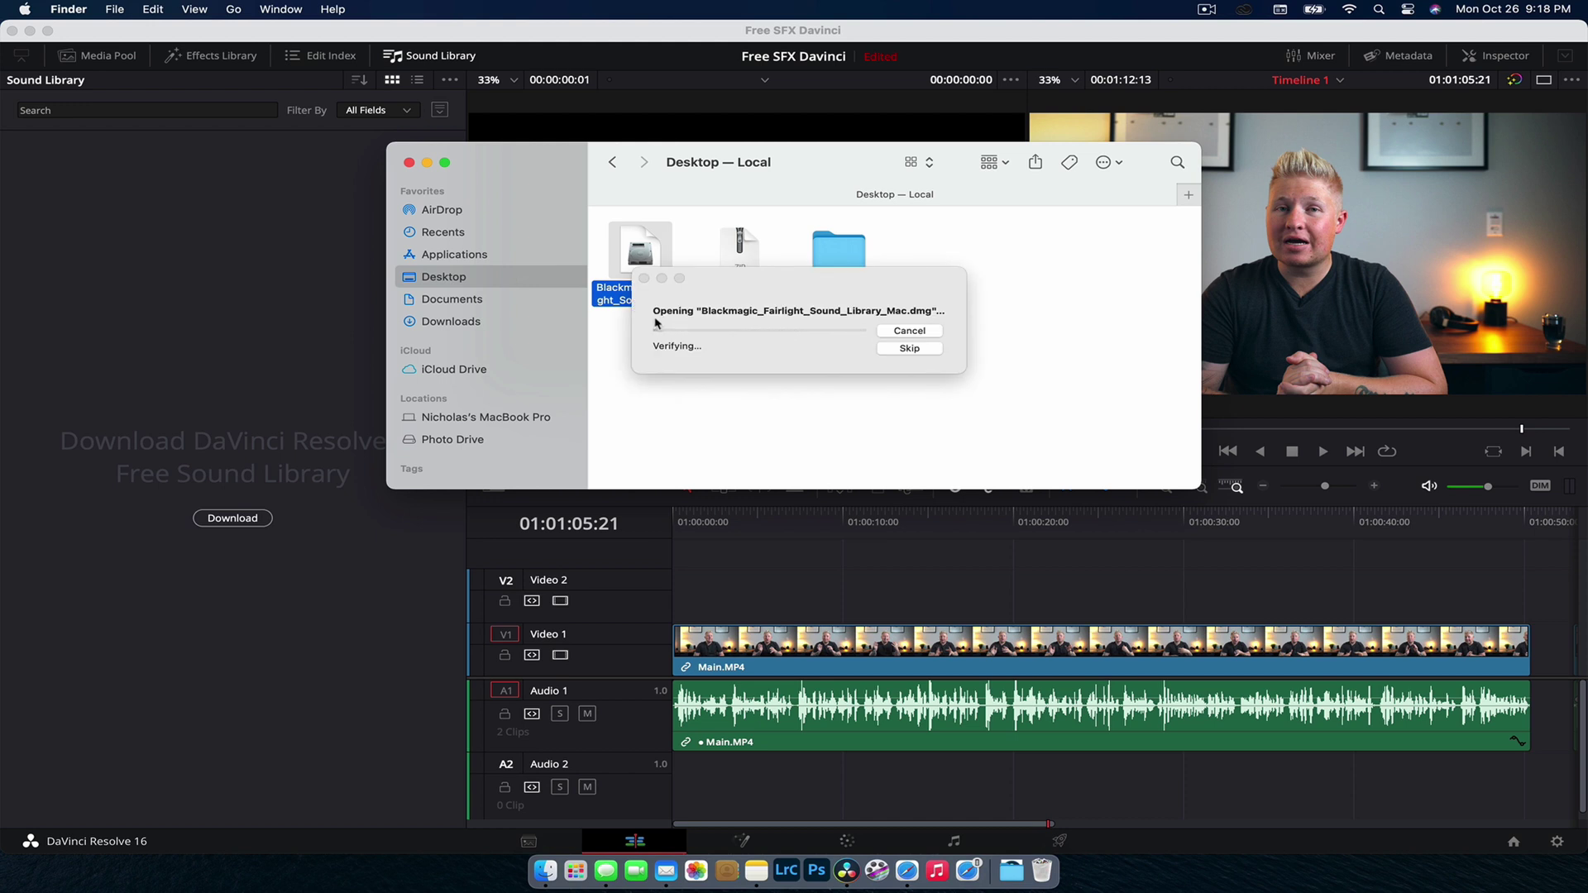
Step: Run the Fairlight Sound Library installer through to completion and close the volume window
{"action": "double_click", "coordinate": [653, 394]}
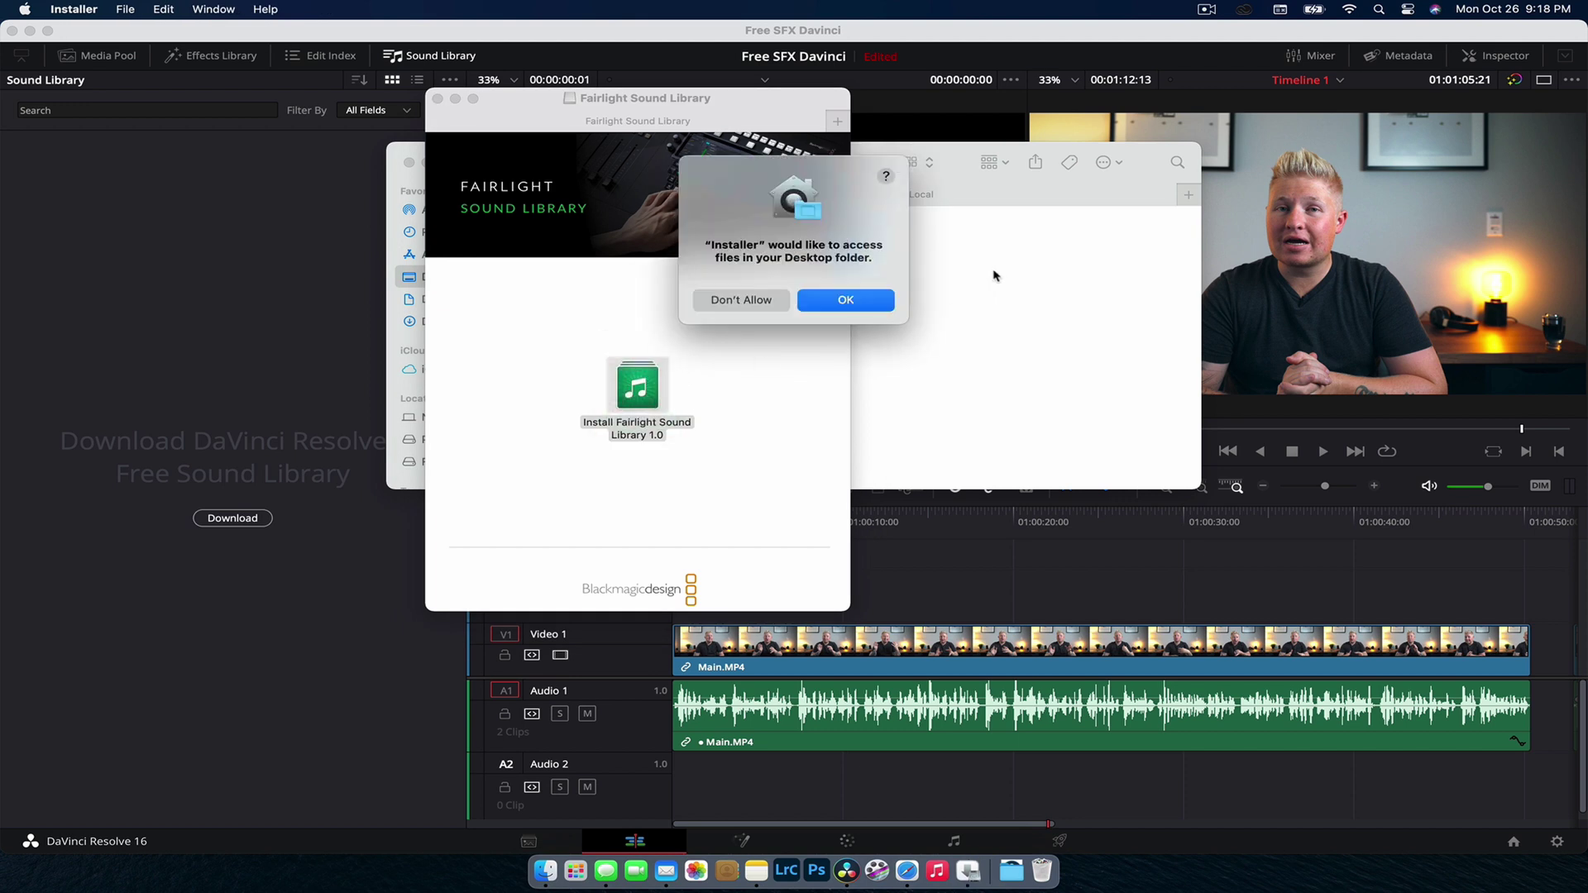
{"action": "left_click", "coordinate": [846, 302]}
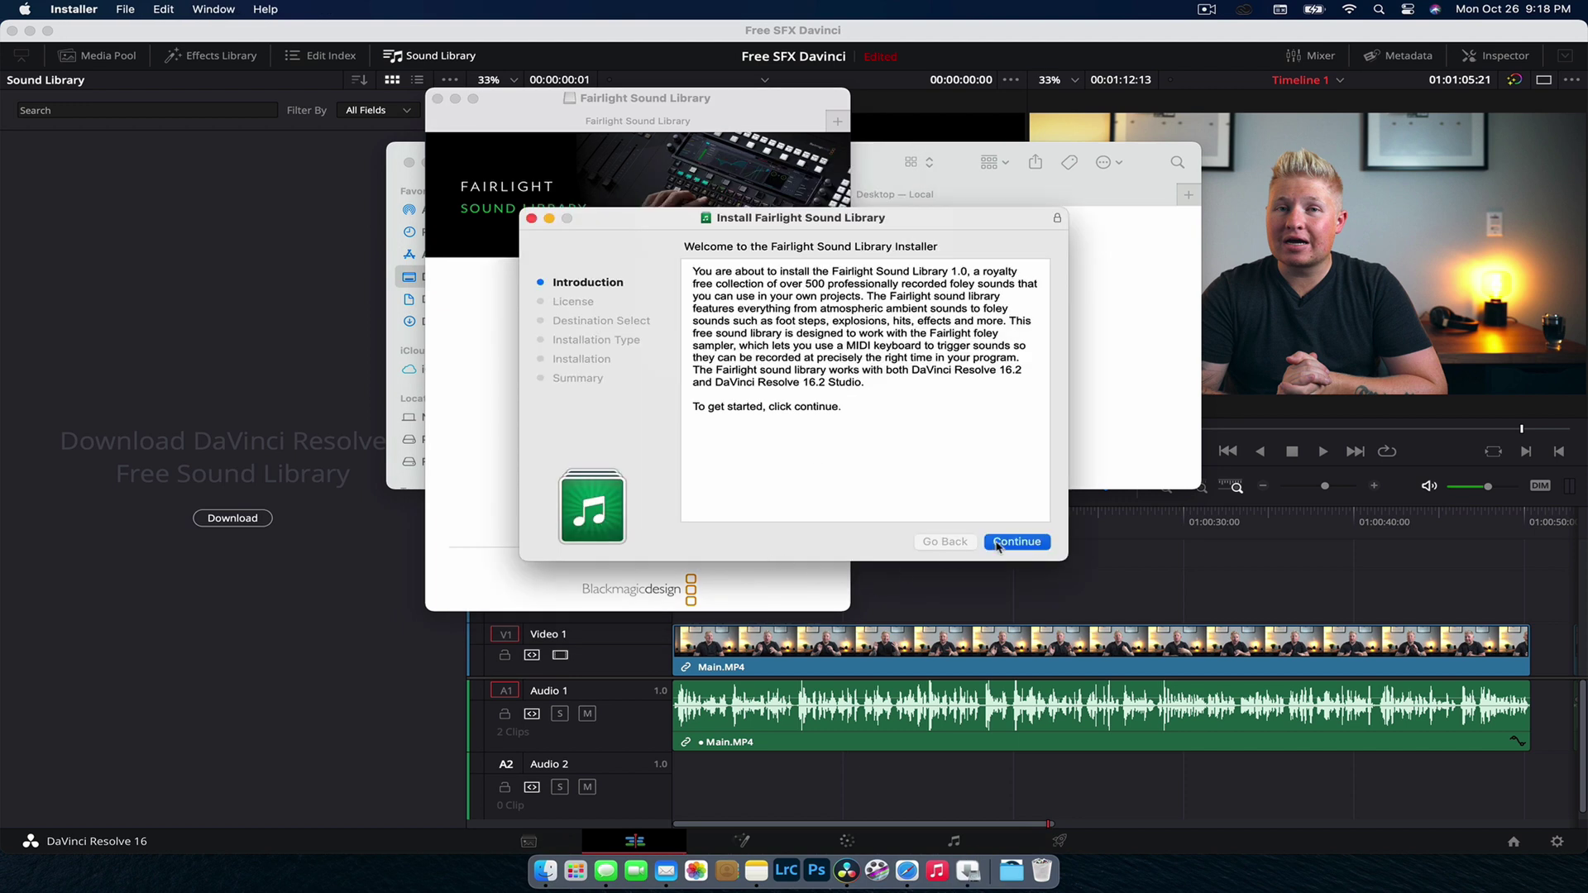
{"action": "left_click", "coordinate": [1016, 542]}
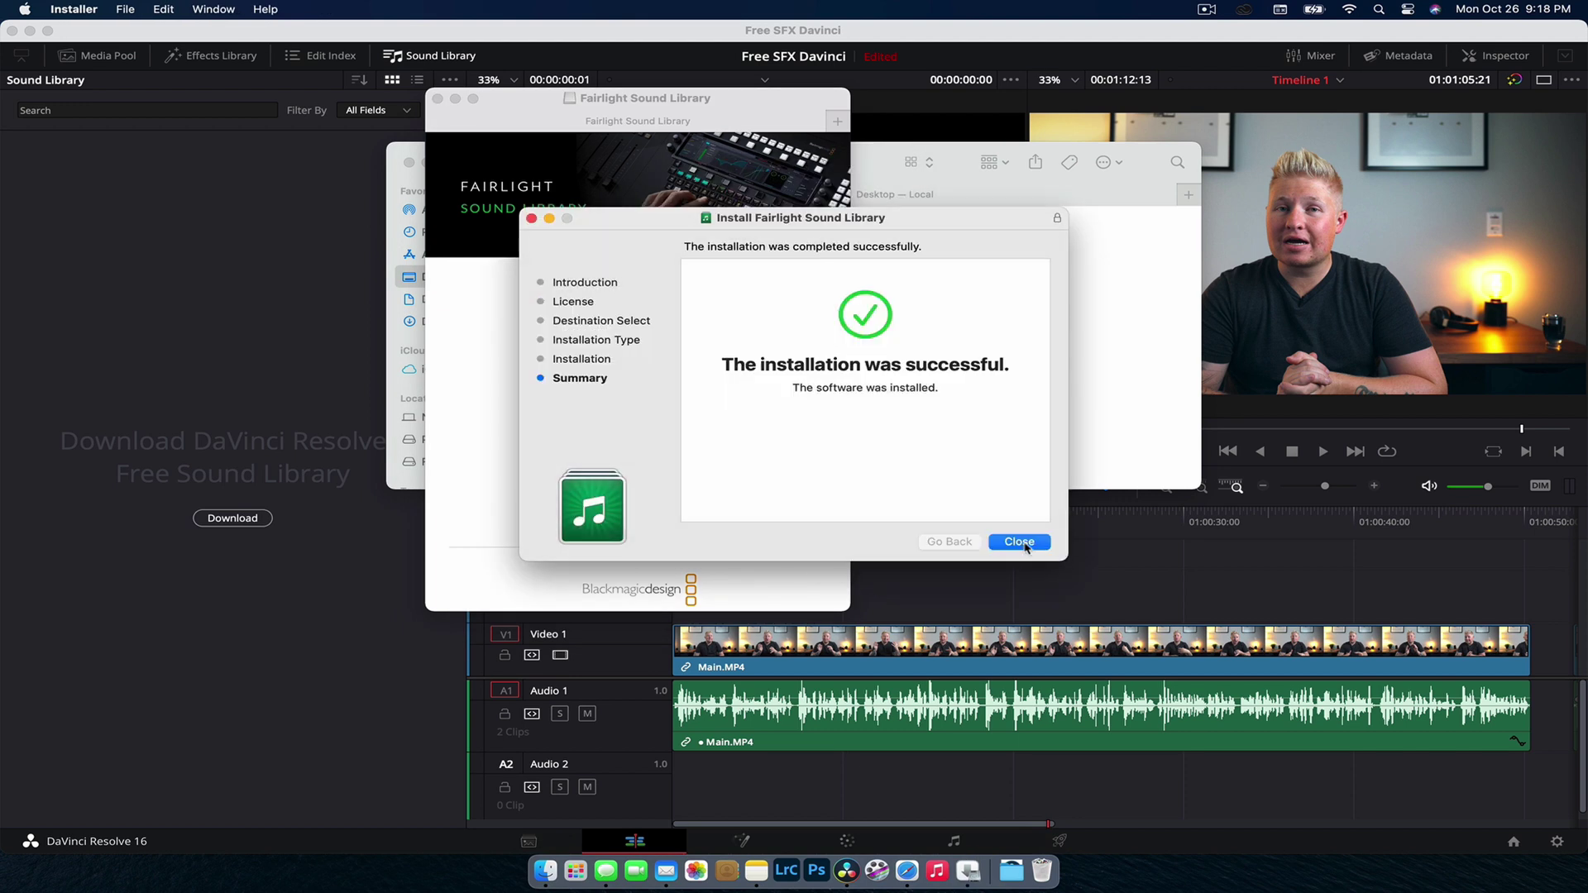
{"action": "left_click", "coordinate": [1017, 541]}
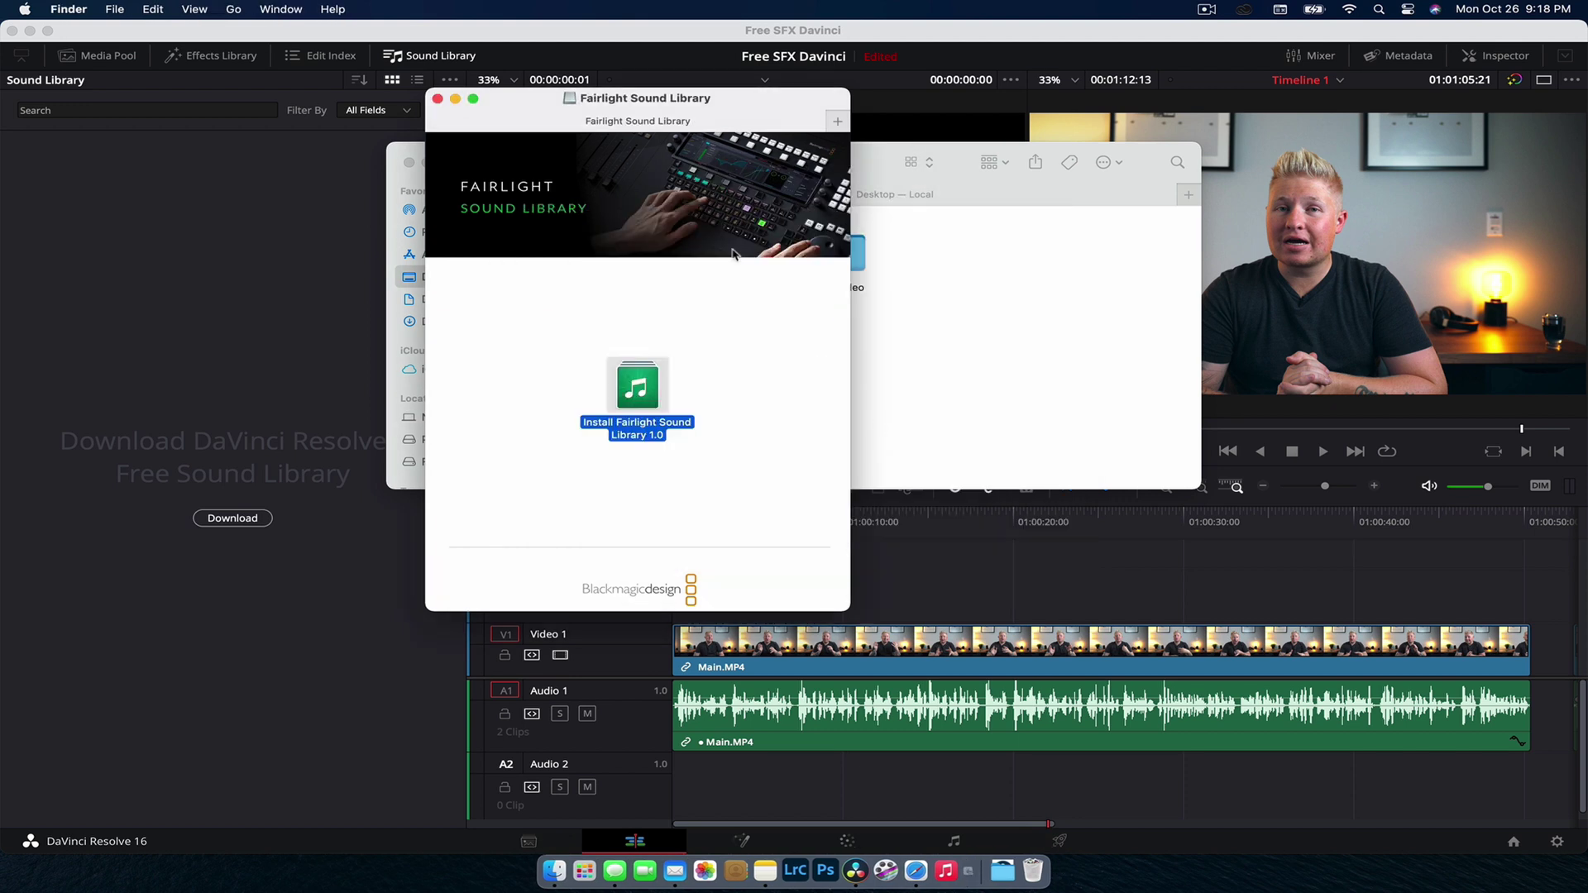
{"action": "left_click", "coordinate": [437, 98]}
Step: Quit DaVinci Resolve from its application menu so the Sound Library reloads
{"action": "left_click_drag", "start_coordinate": [750, 344], "coordinate": [634, 257]}
{"action": "left_click", "coordinate": [290, 348]}
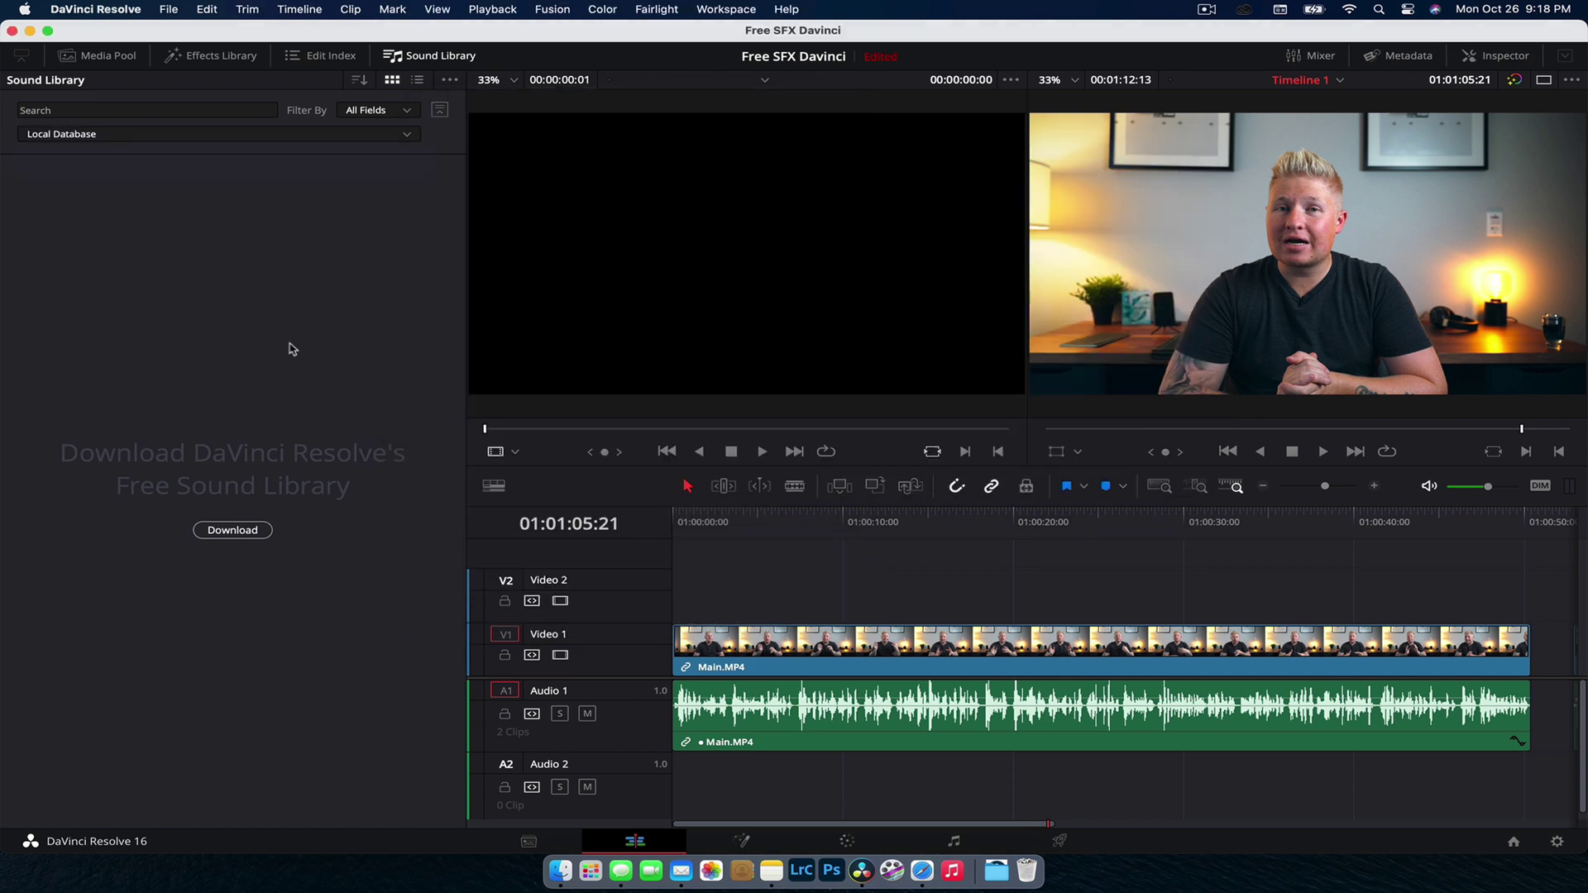
{"action": "left_click", "coordinate": [115, 7]}
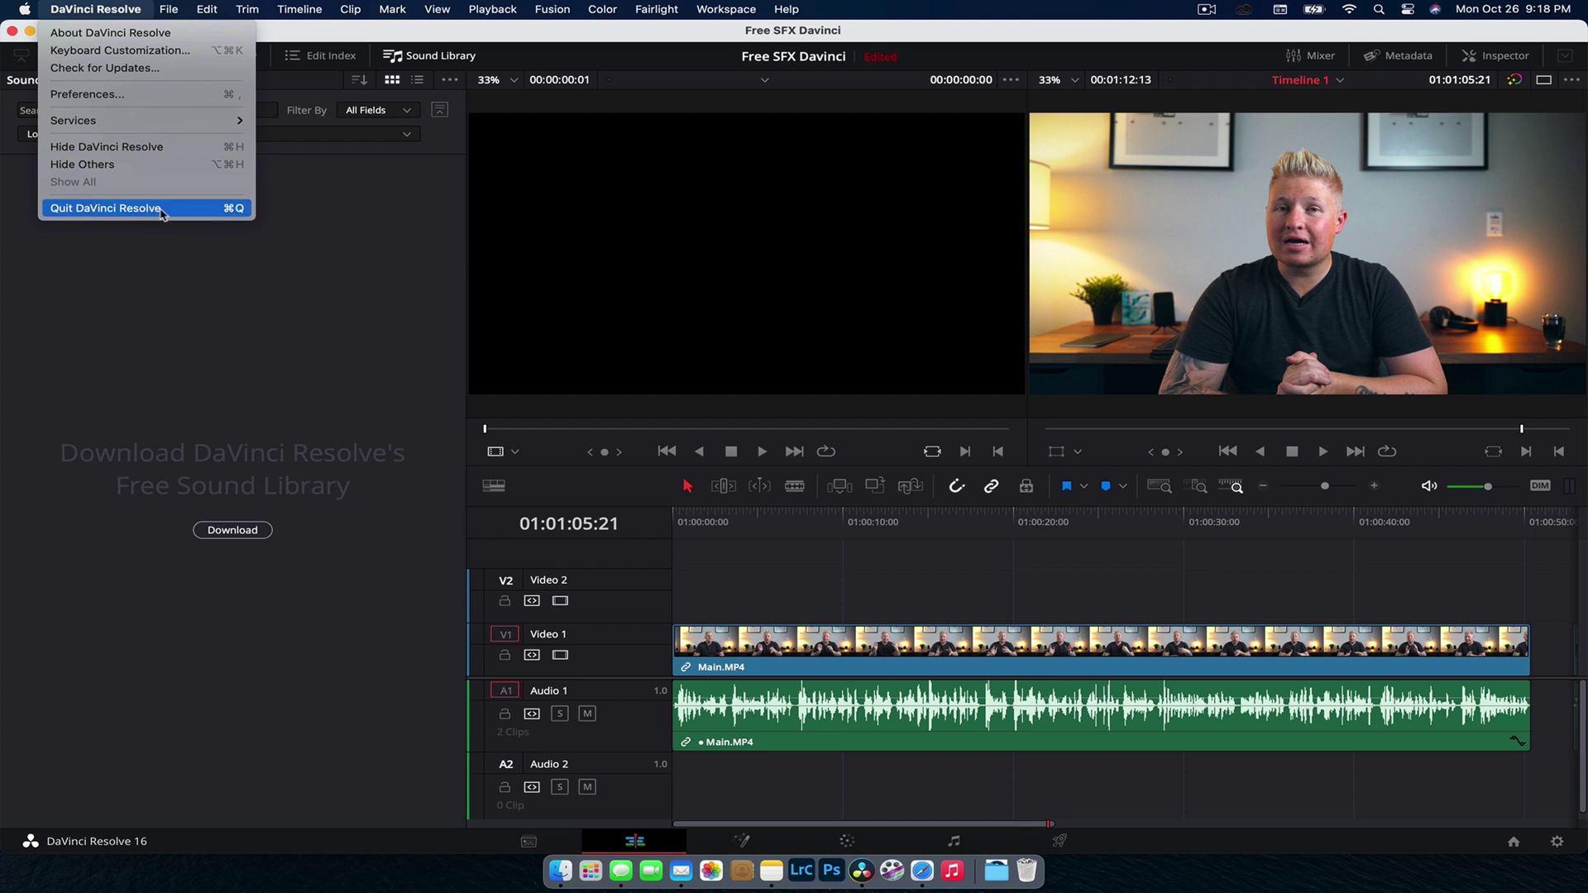
{"action": "left_click", "coordinate": [137, 231]}
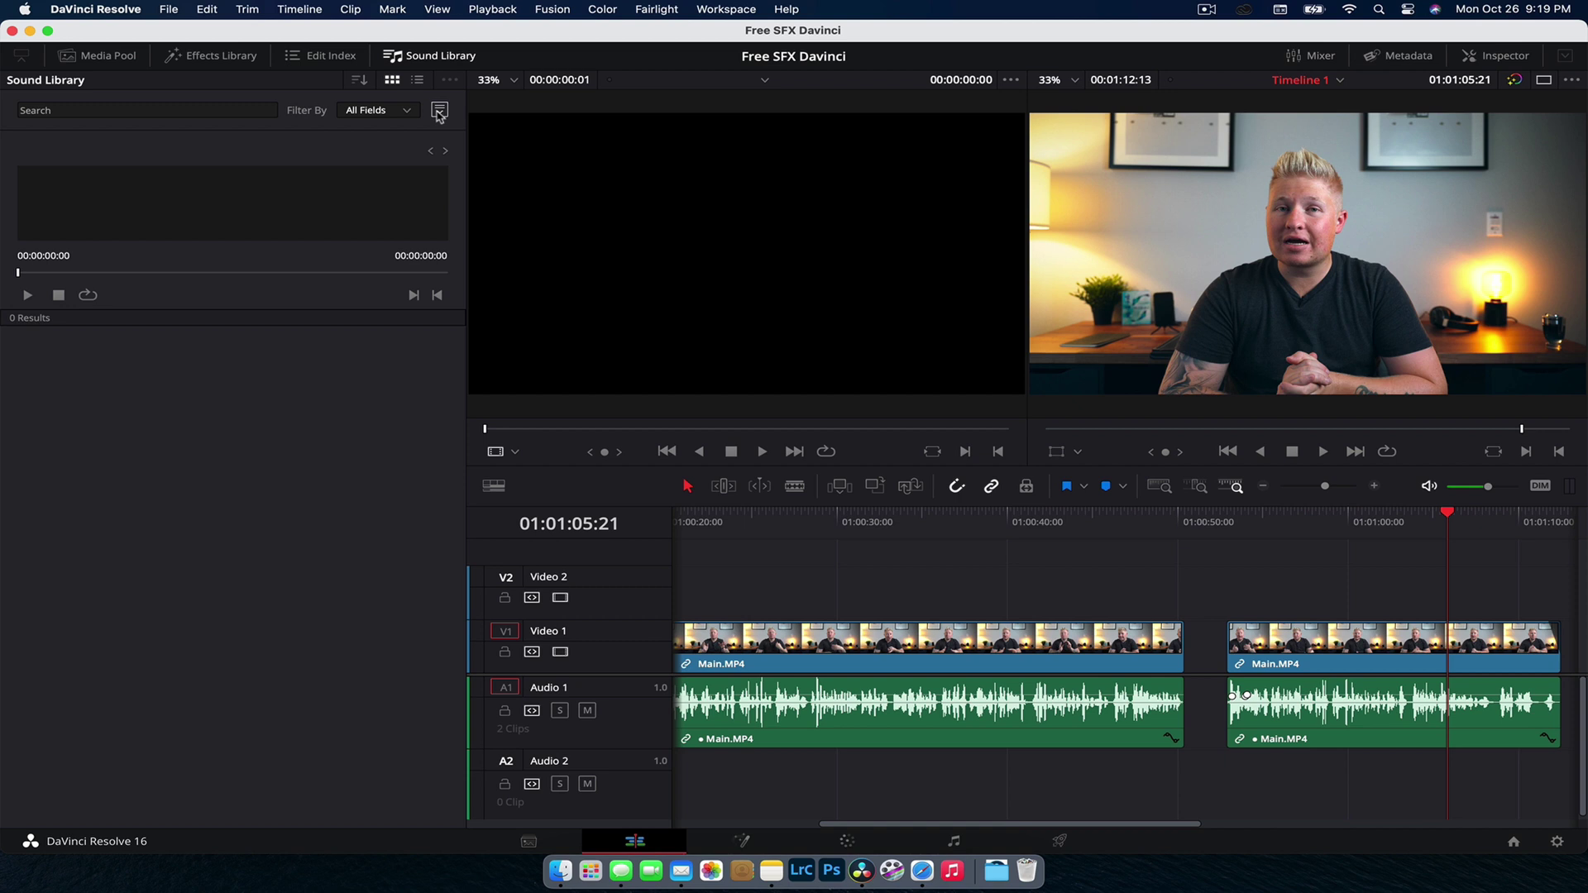
Step: Choose Fairlight Sound Library as the Sound Library database and focus the search field
{"action": "left_click", "coordinate": [98, 55]}
{"action": "left_click", "coordinate": [430, 55]}
{"action": "left_click", "coordinate": [433, 111]}
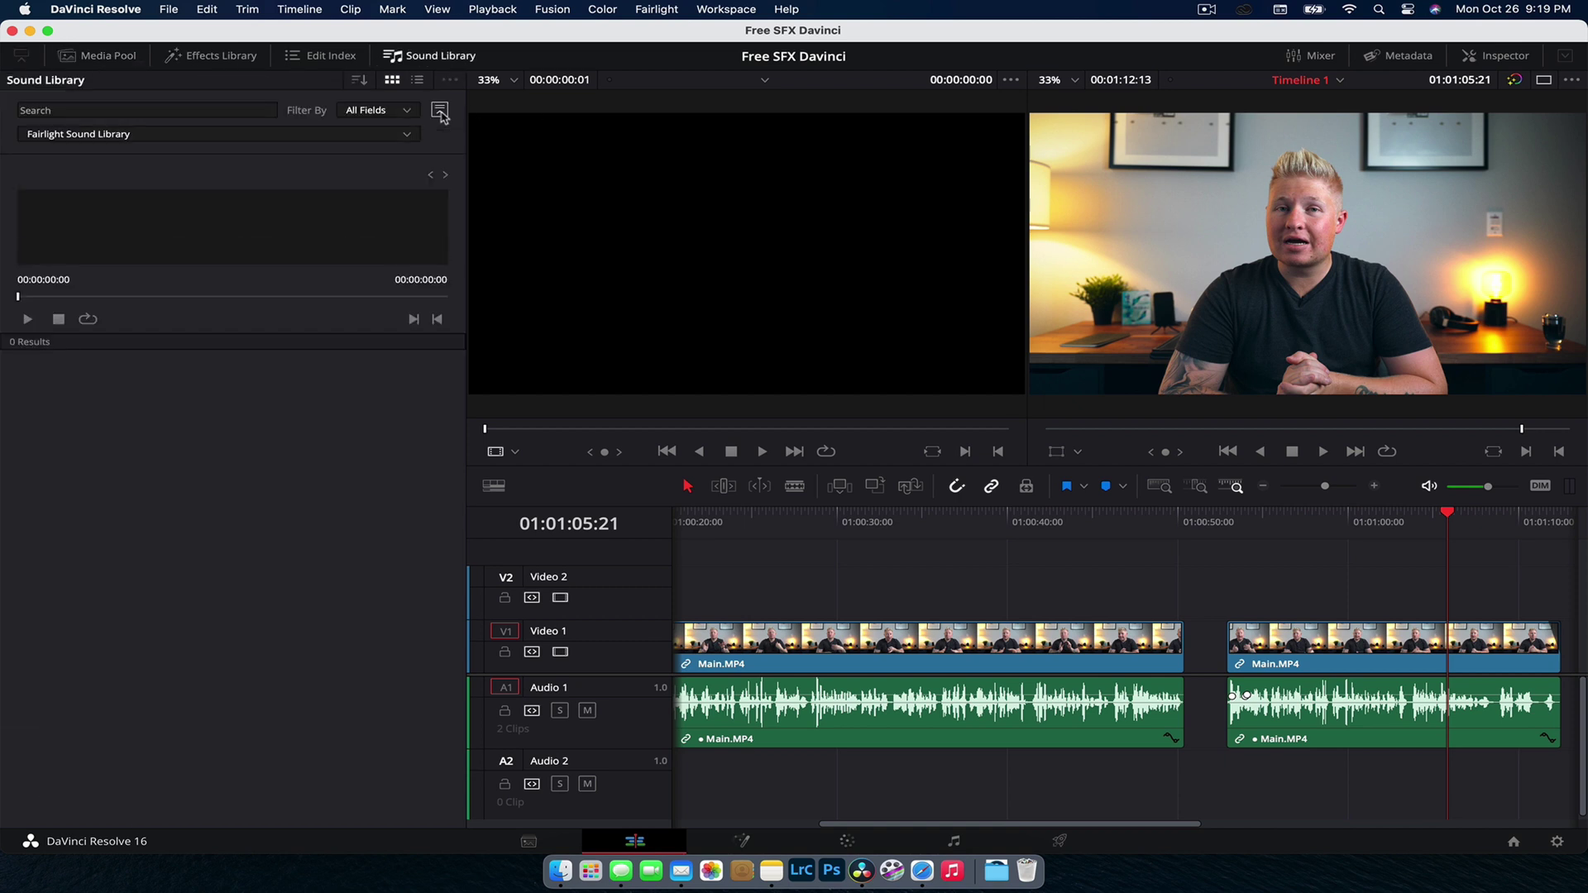
{"action": "left_click", "coordinate": [407, 135]}
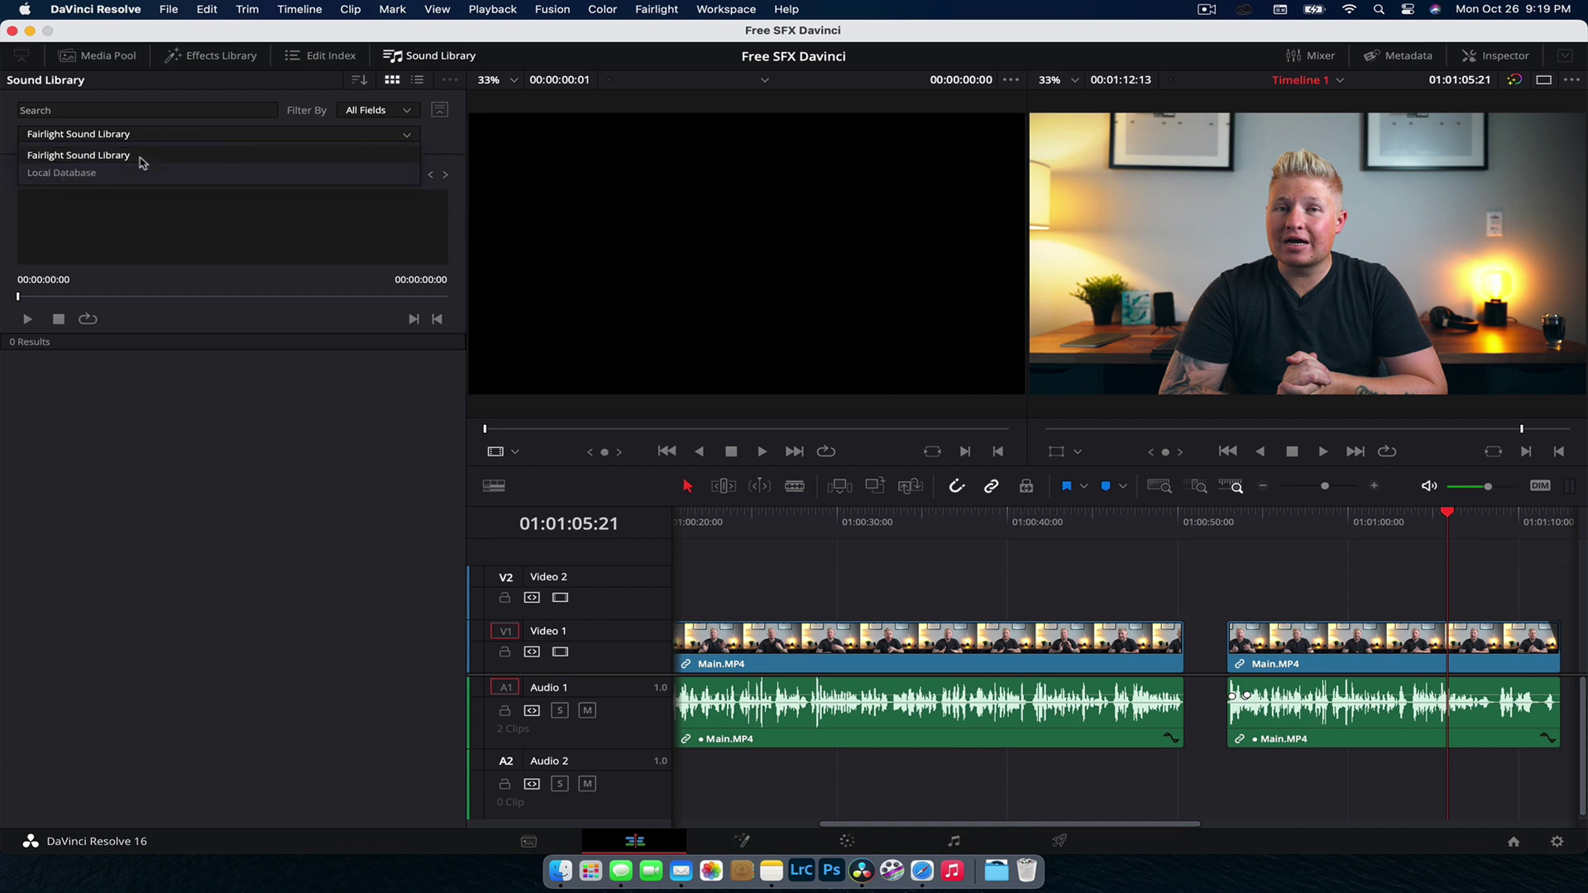
{"action": "left_click", "coordinate": [143, 162]}
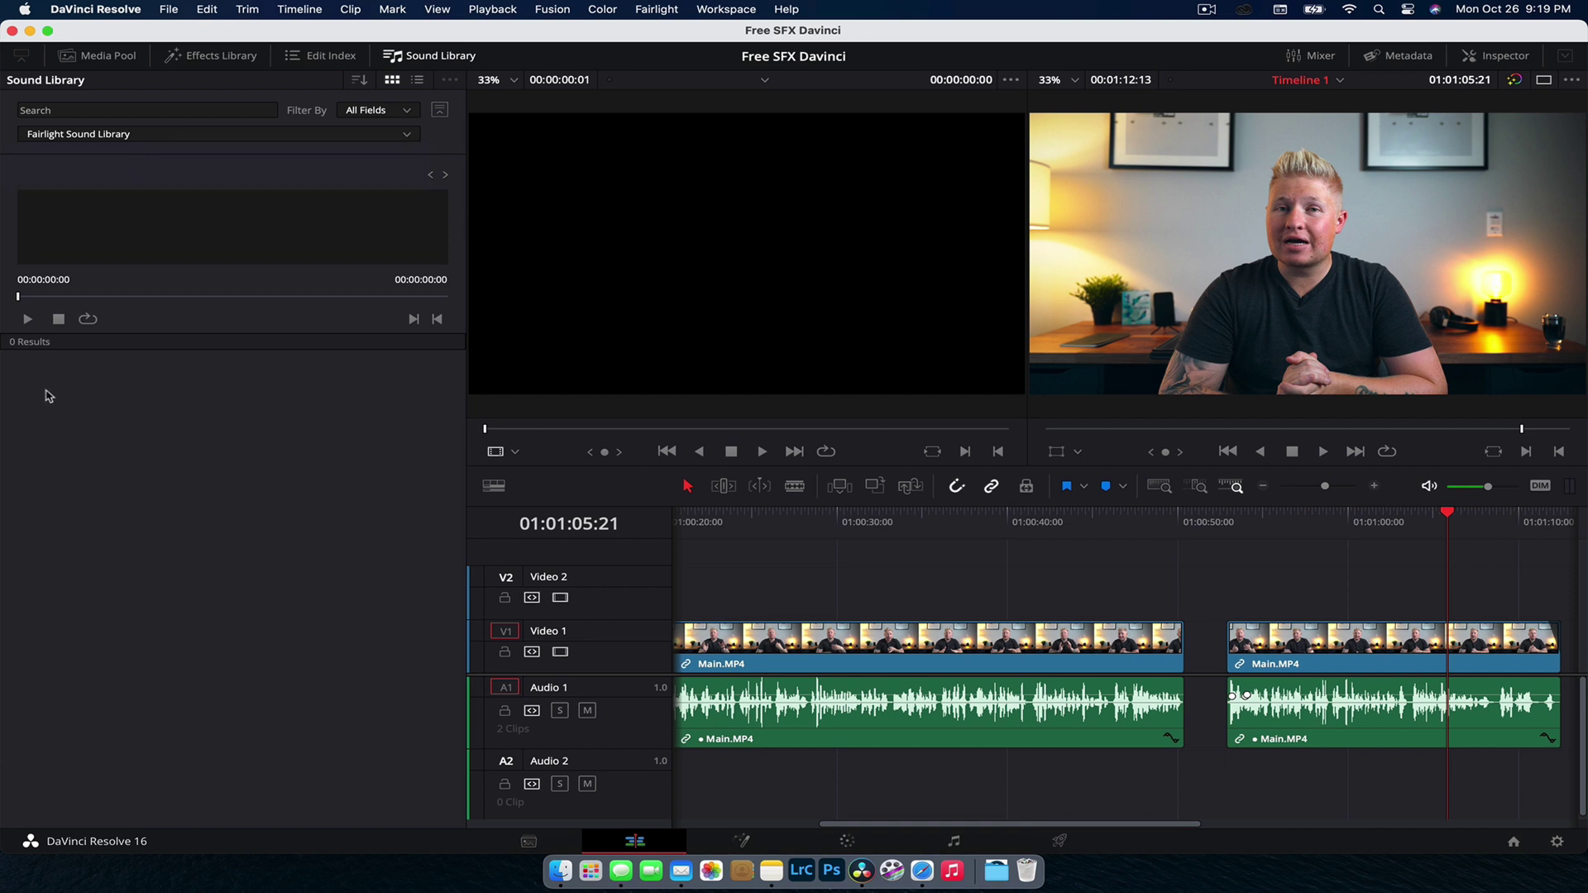
{"action": "left_click", "coordinate": [153, 111]}
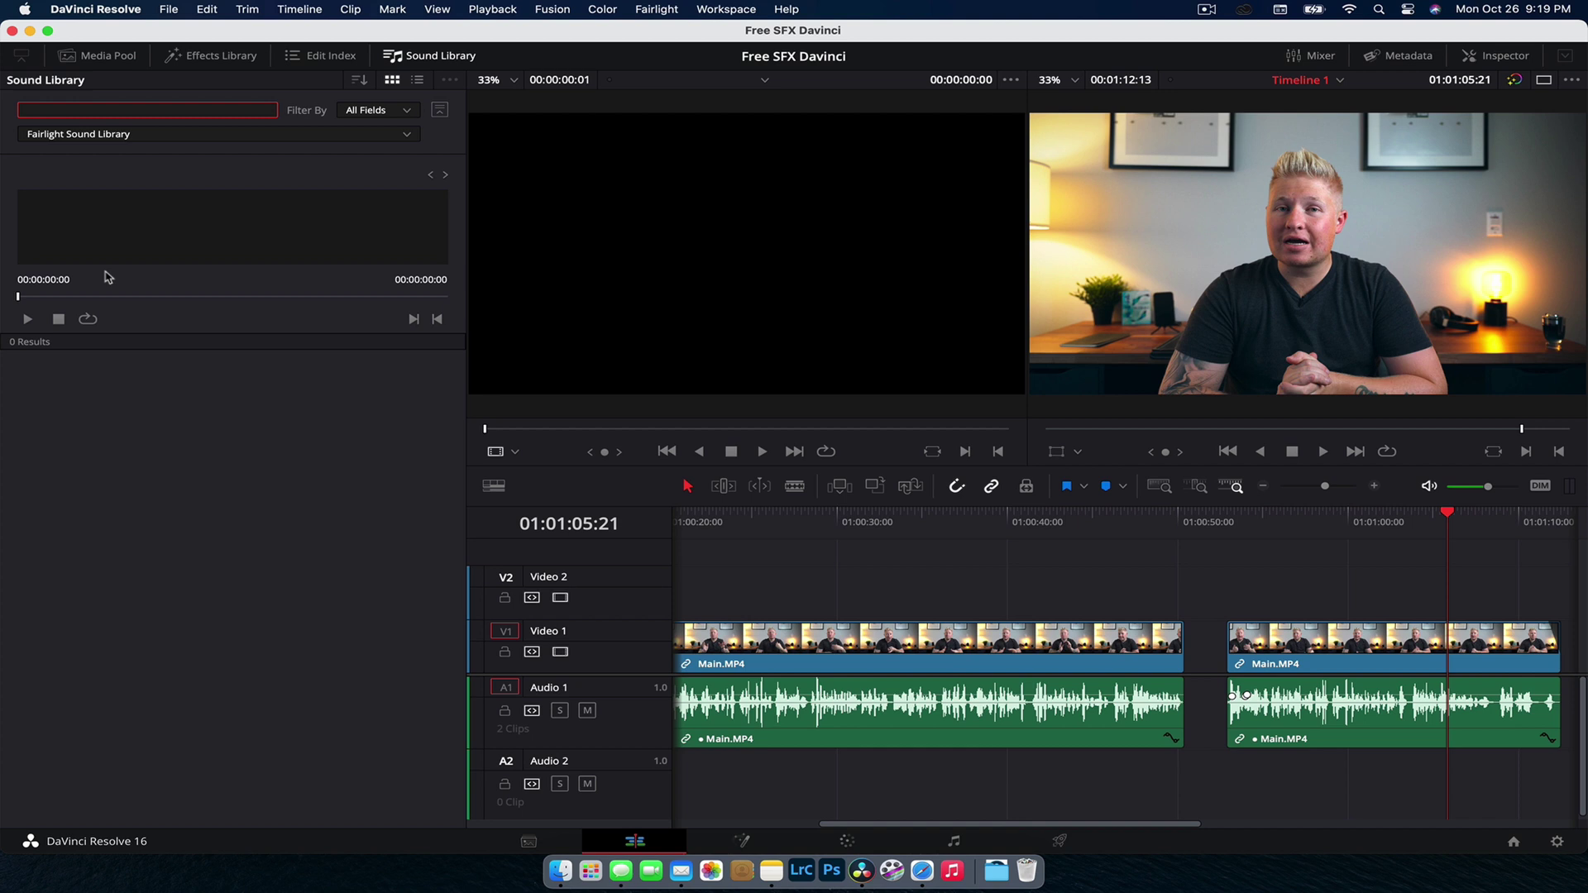
{"action": "left_click", "coordinate": [73, 422]}
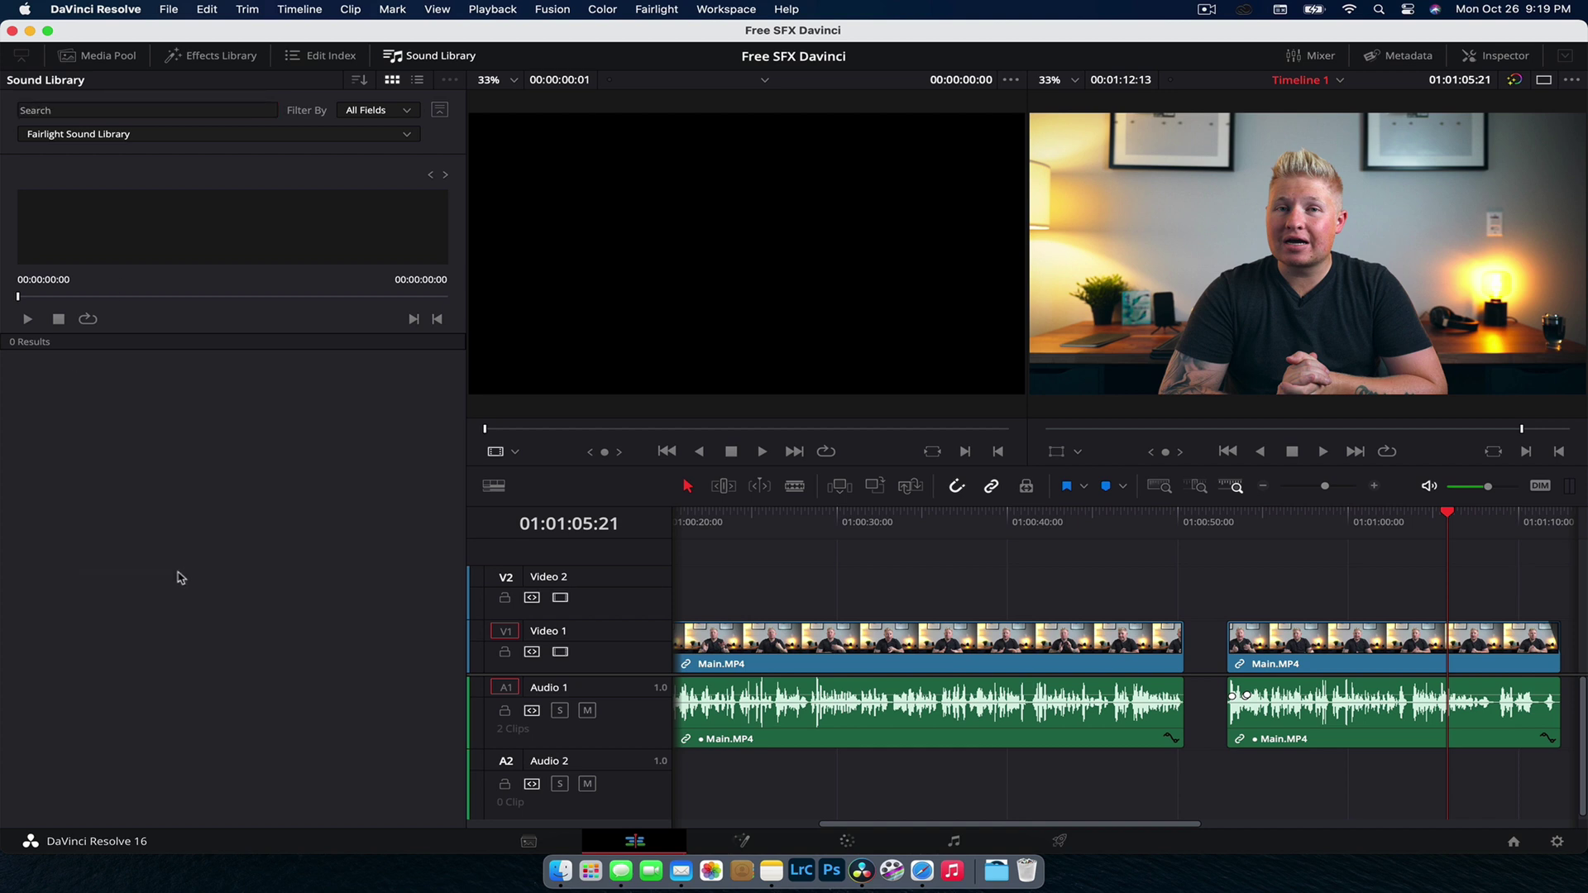
{"action": "left_click", "coordinate": [163, 110]}
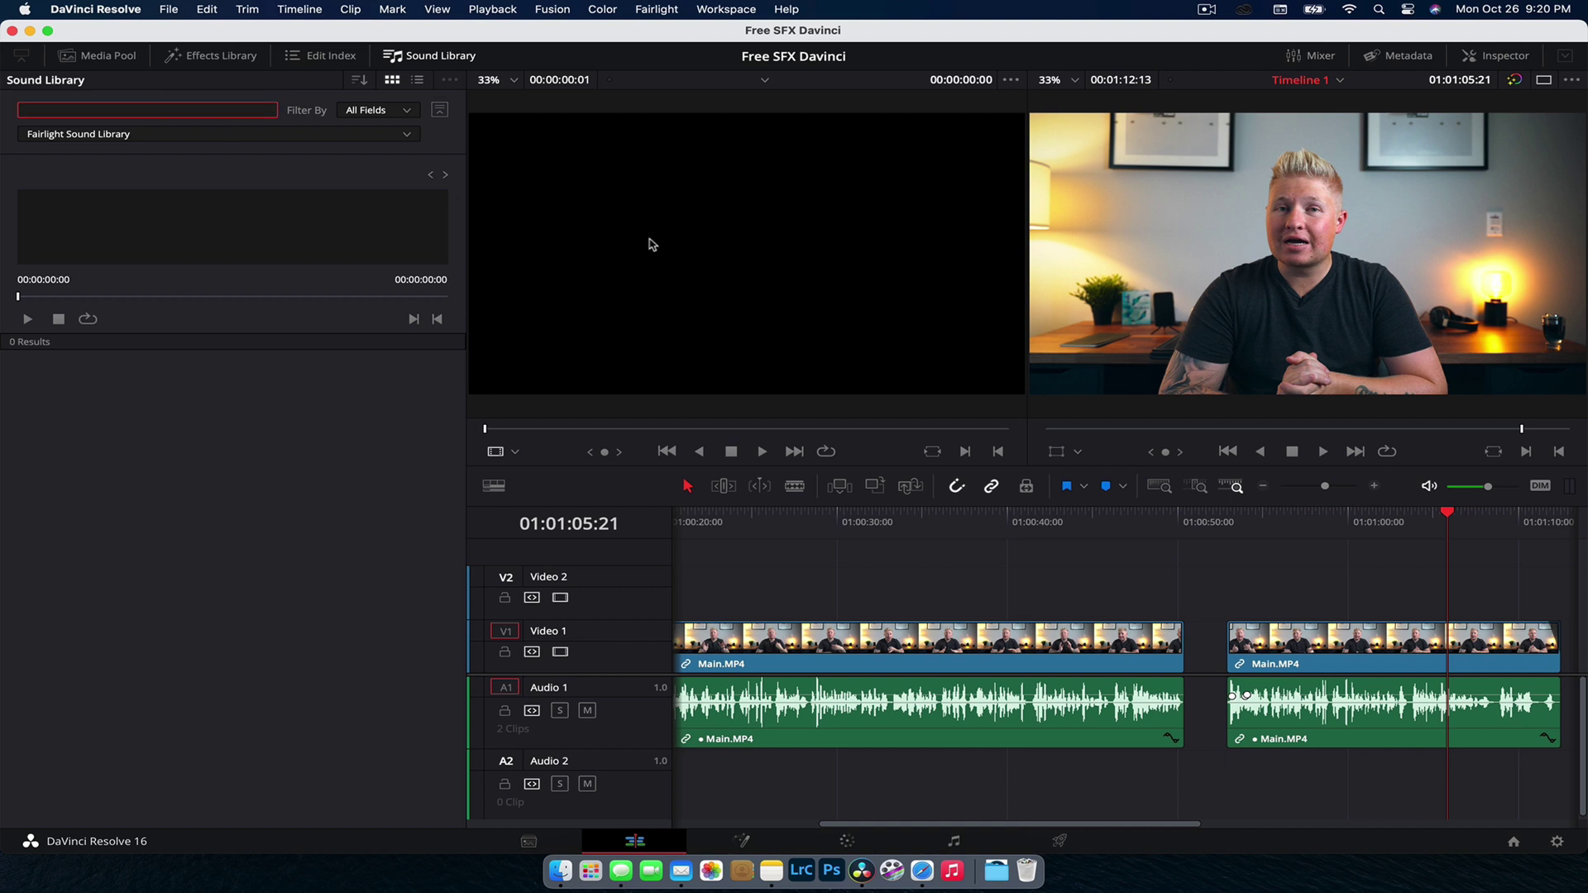
Step: Search for *** to list all 515 Fairlight sounds, shown as a detailed list
{"action": "type", "text": "***"}
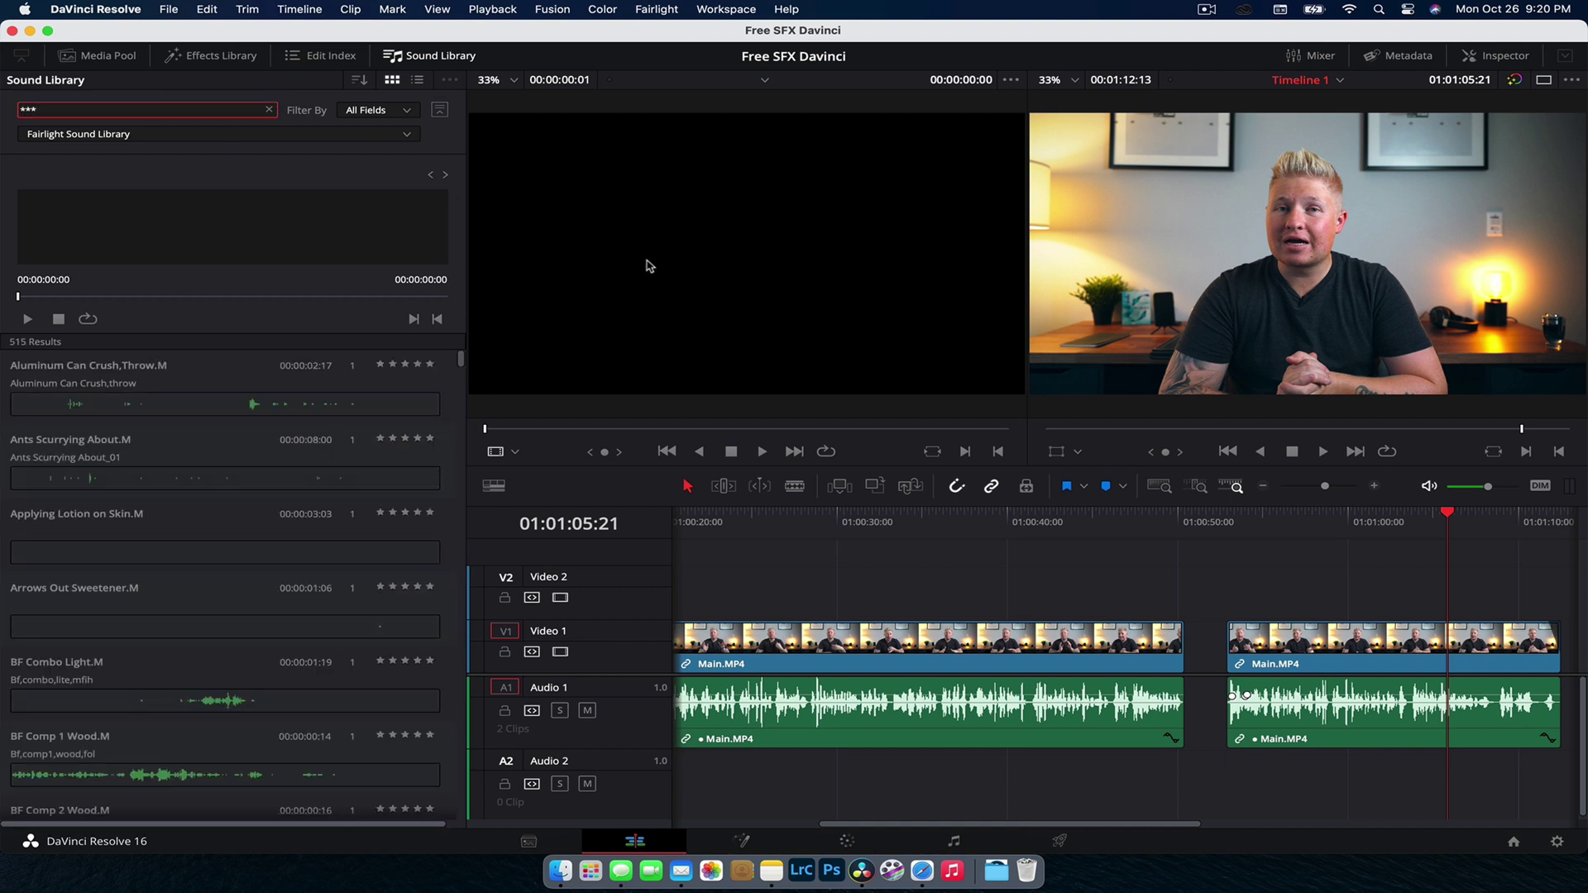
{"action": "scroll", "coordinate": [319, 495], "scroll_direction": "down", "scroll_amount": 10}
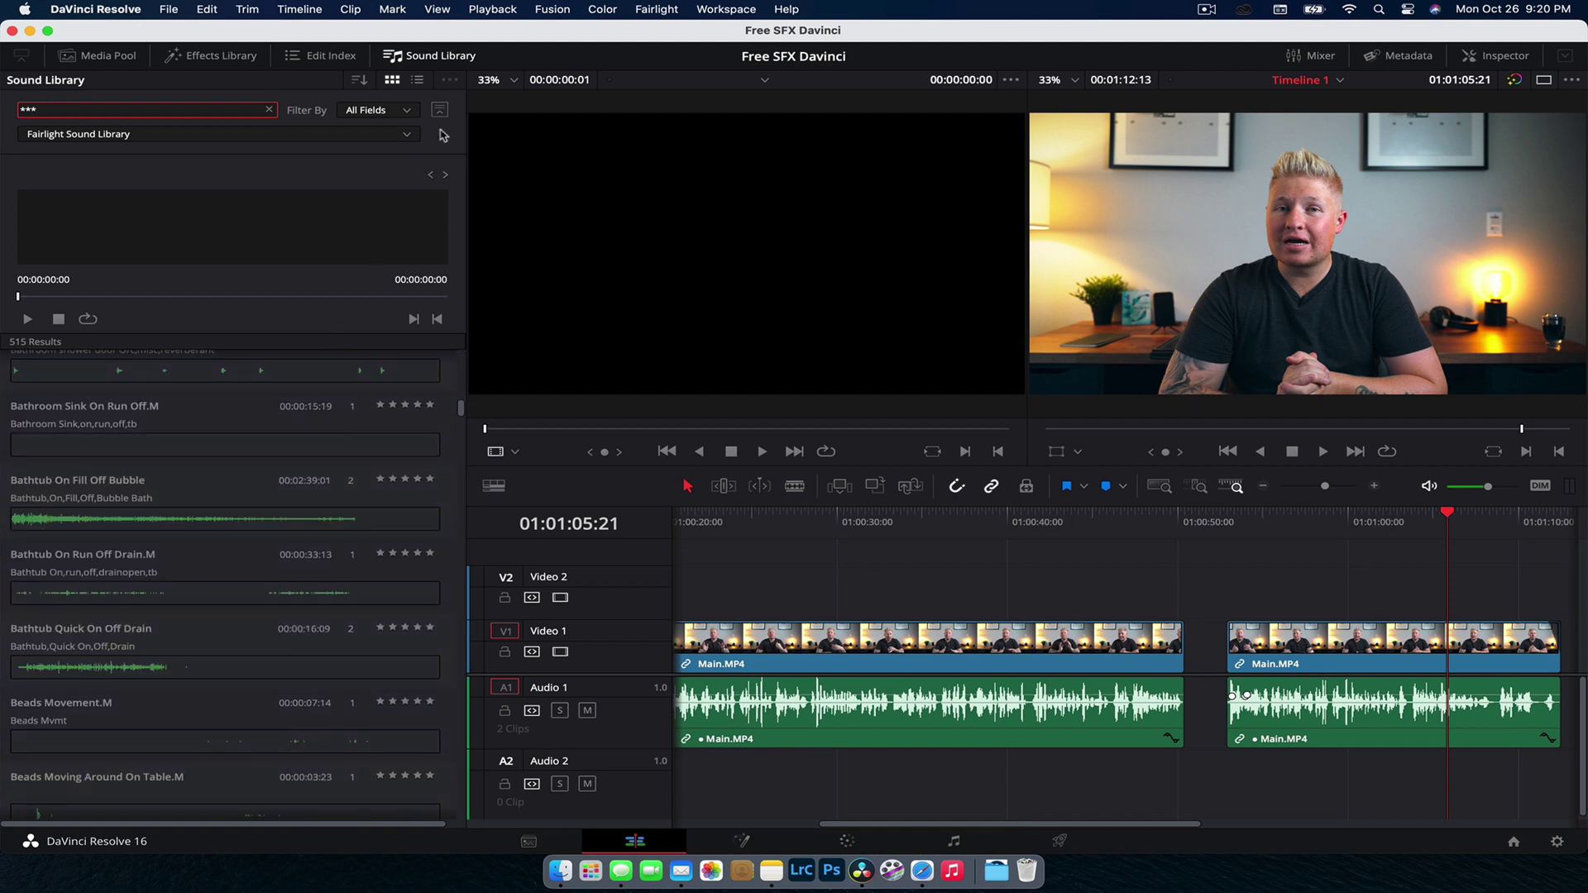
{"action": "scroll", "coordinate": [172, 478], "scroll_direction": "up", "scroll_amount": 5}
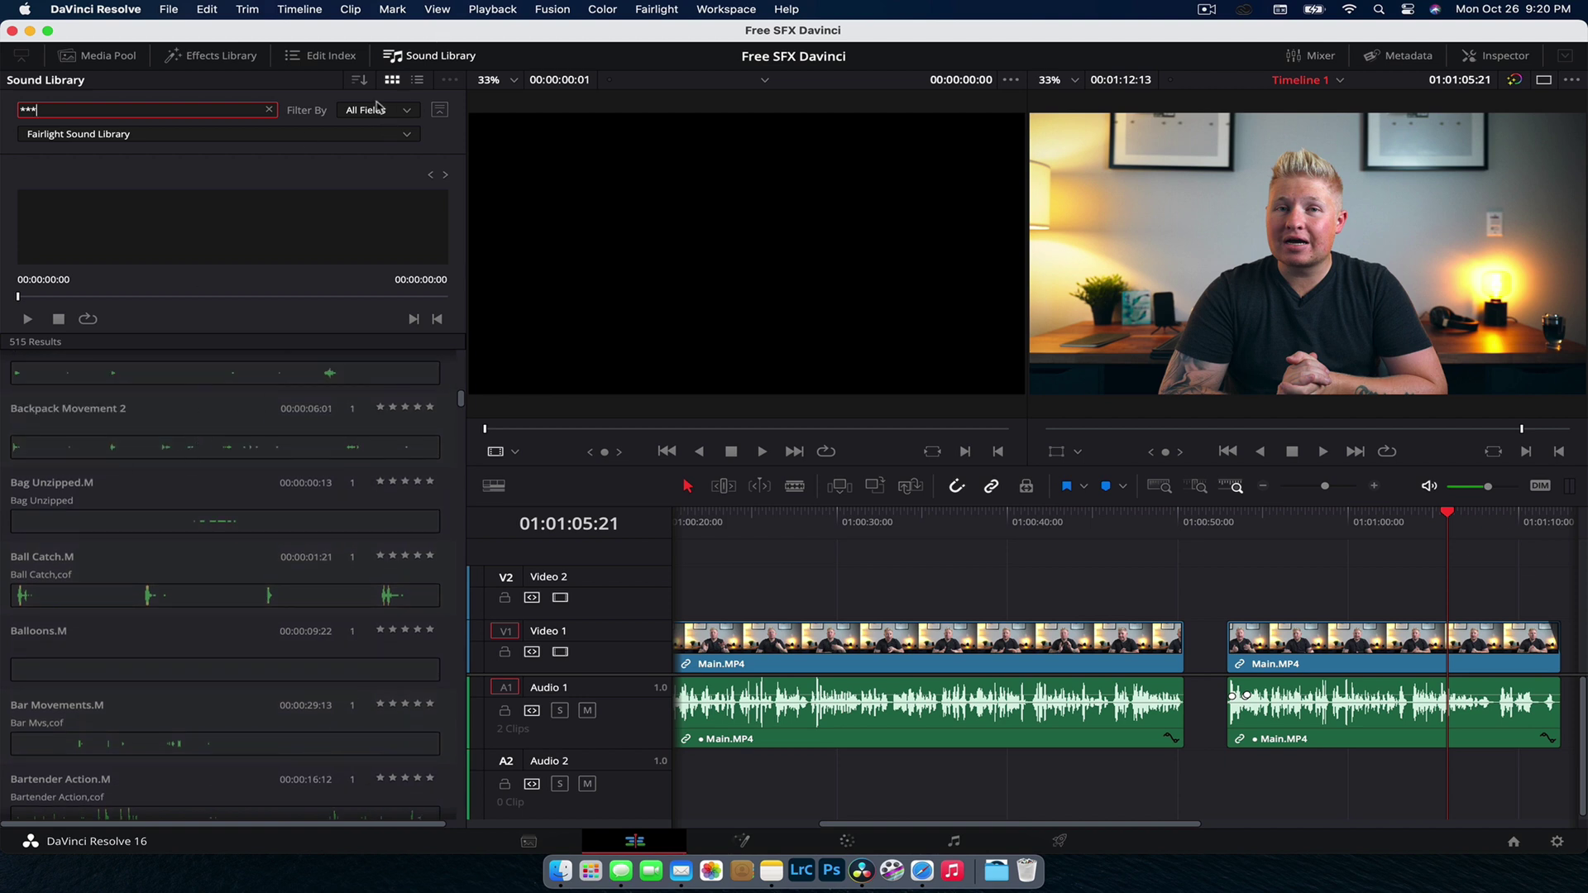
{"action": "left_click", "coordinate": [417, 81]}
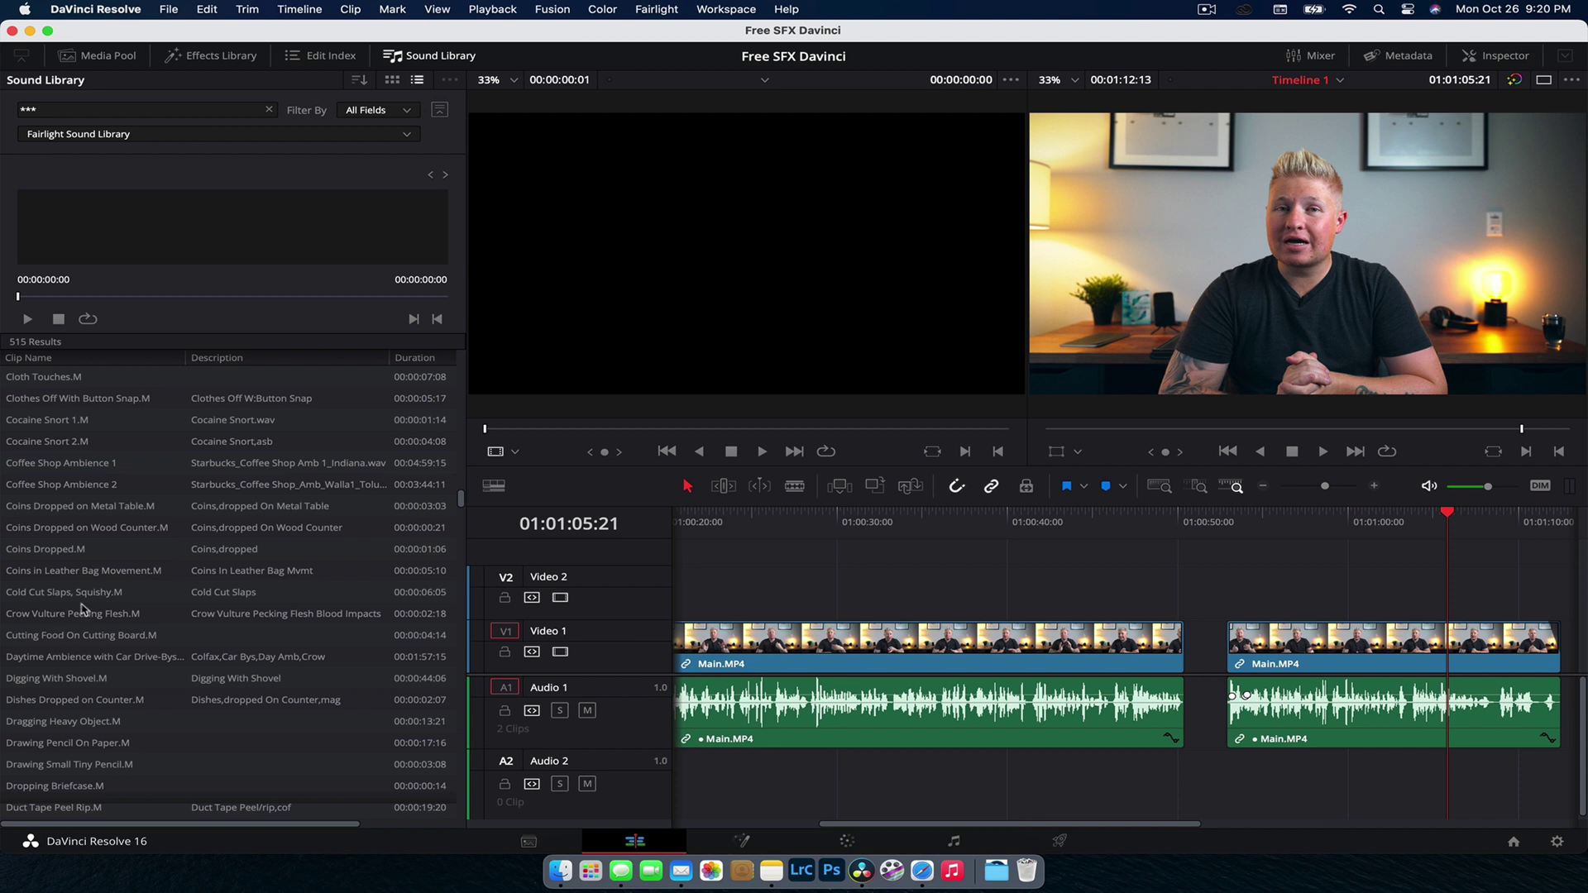
{"action": "scroll", "coordinate": [91, 529], "scroll_direction": "up", "scroll_amount": 5}
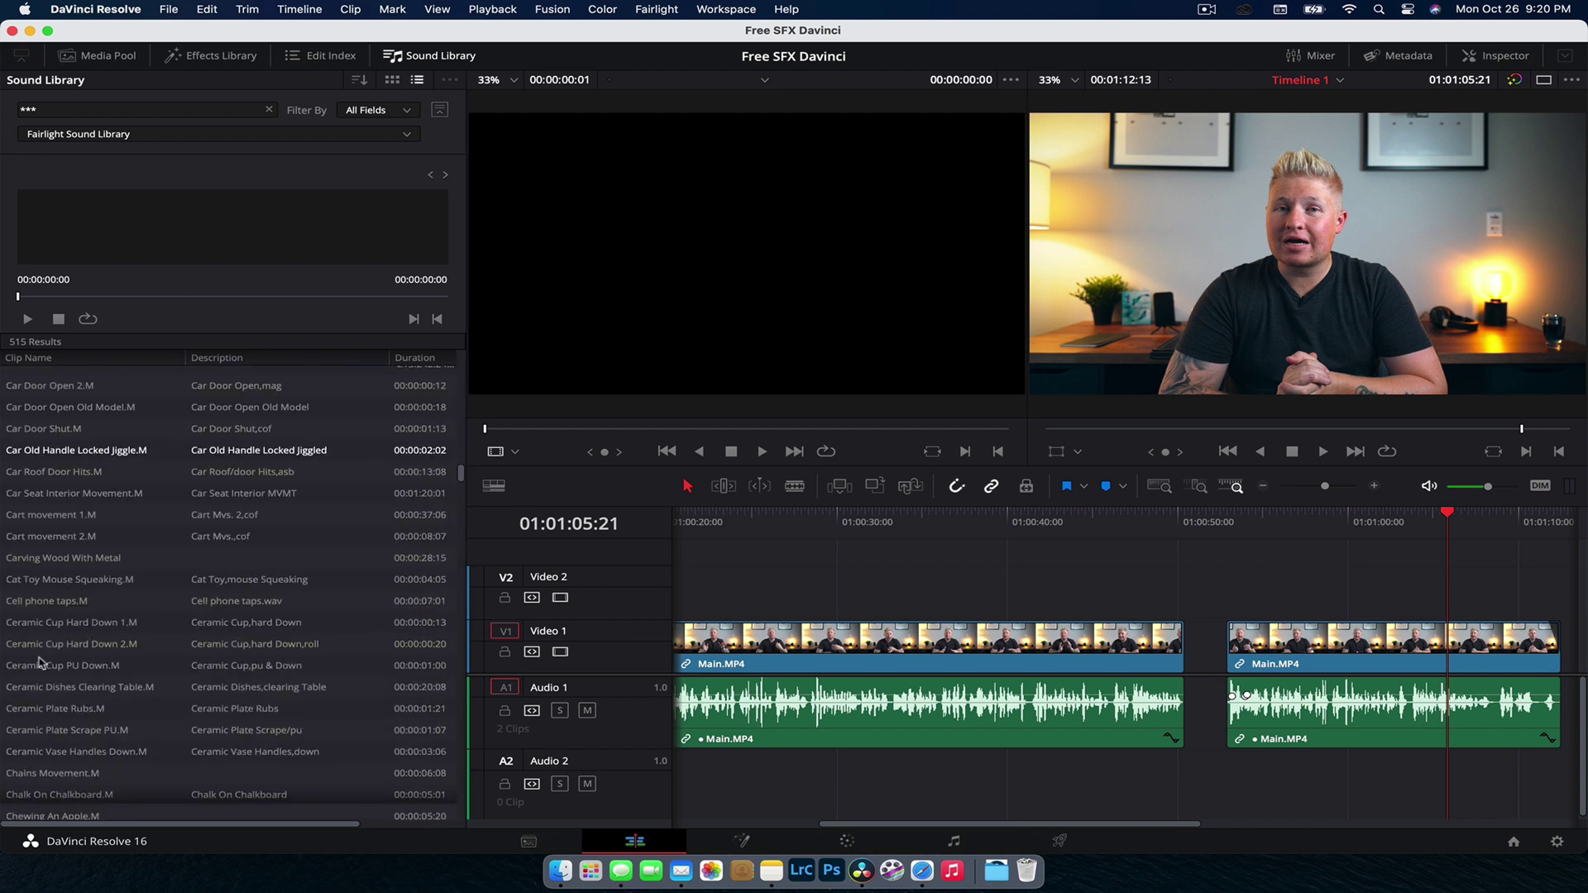
{"action": "scroll", "coordinate": [45, 629], "scroll_direction": "down", "scroll_amount": 2}
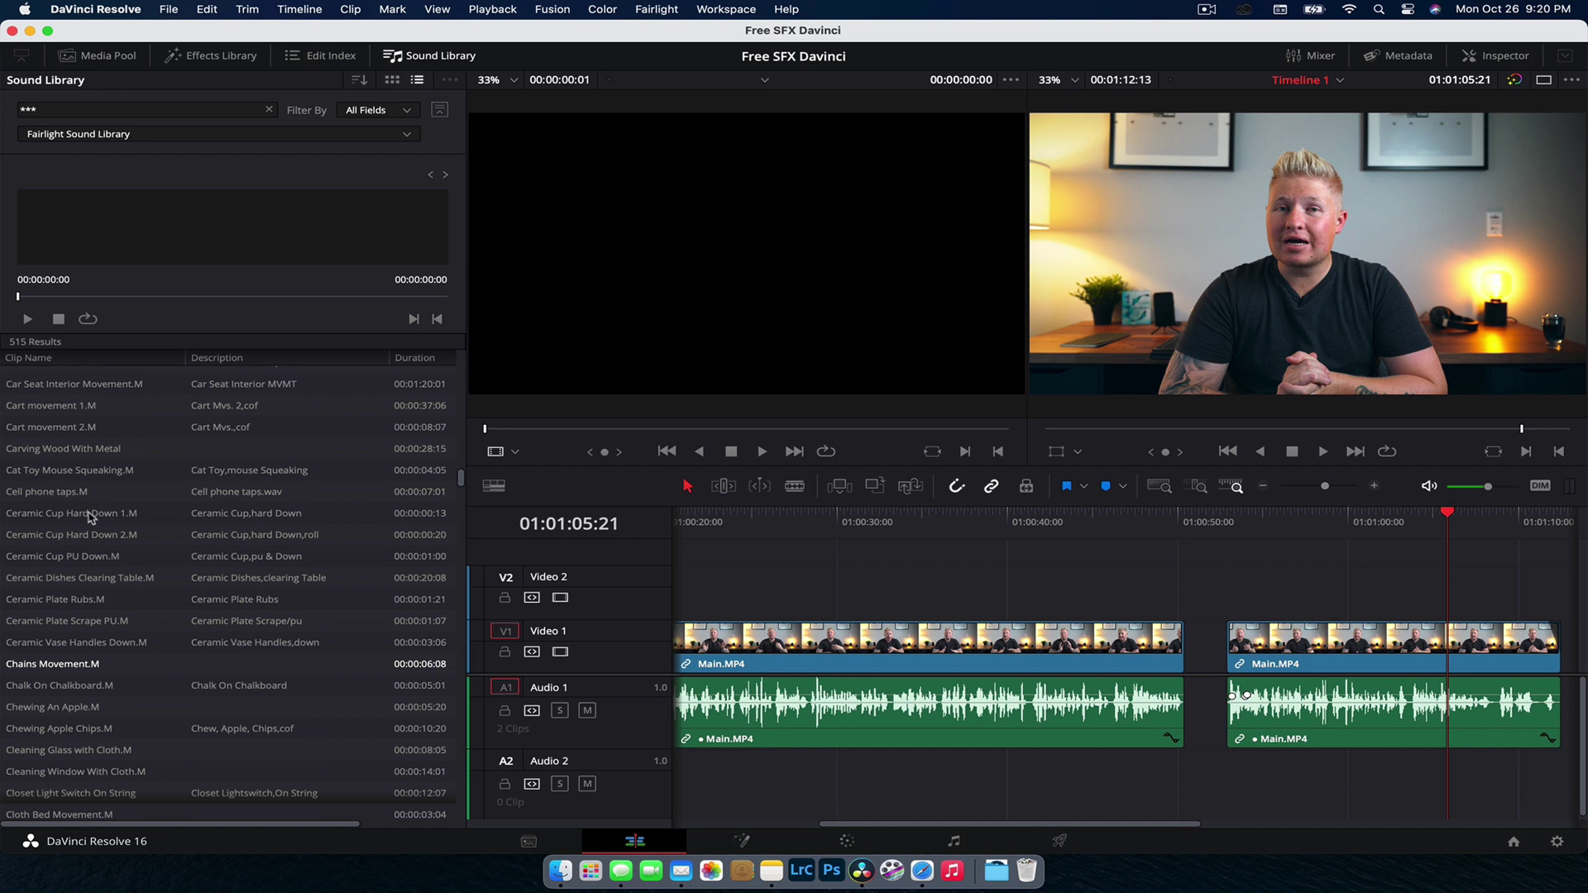
{"action": "scroll", "coordinate": [86, 554], "scroll_direction": "down", "scroll_amount": 3}
{"action": "left_click", "coordinate": [84, 582]}
{"action": "scroll", "coordinate": [85, 582], "scroll_direction": "down", "scroll_amount": 10}
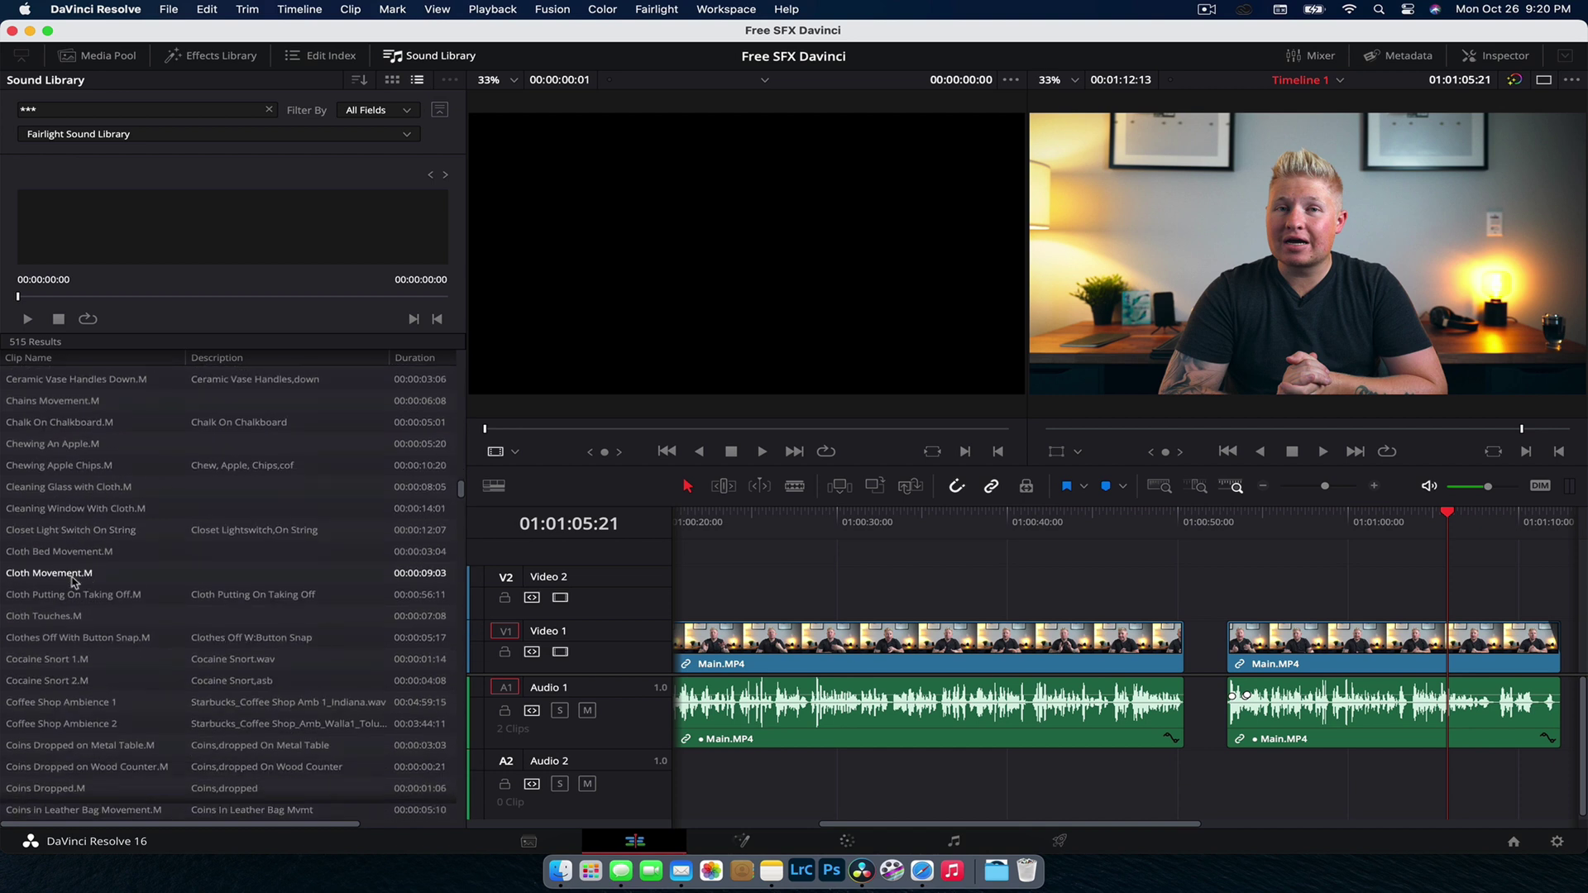
Step: Play and scrub through the Coffee Shop Ambience 1 preview
{"action": "left_click", "coordinate": [102, 703]}
{"action": "left_click", "coordinate": [63, 511]}
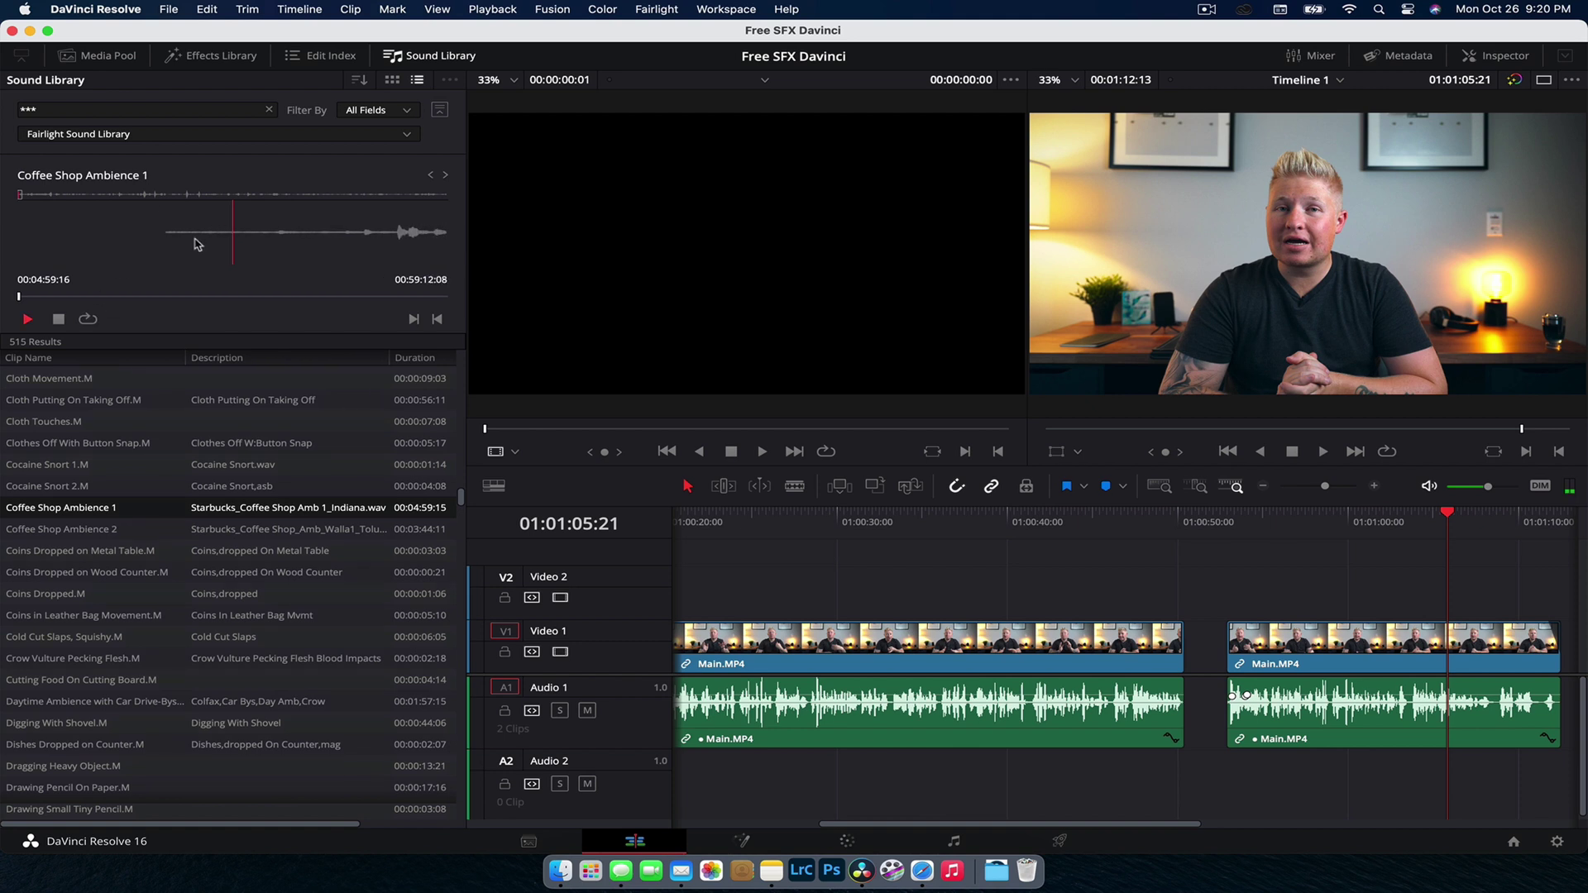
{"action": "key", "text": "XF86AudioRaiseVolume"}
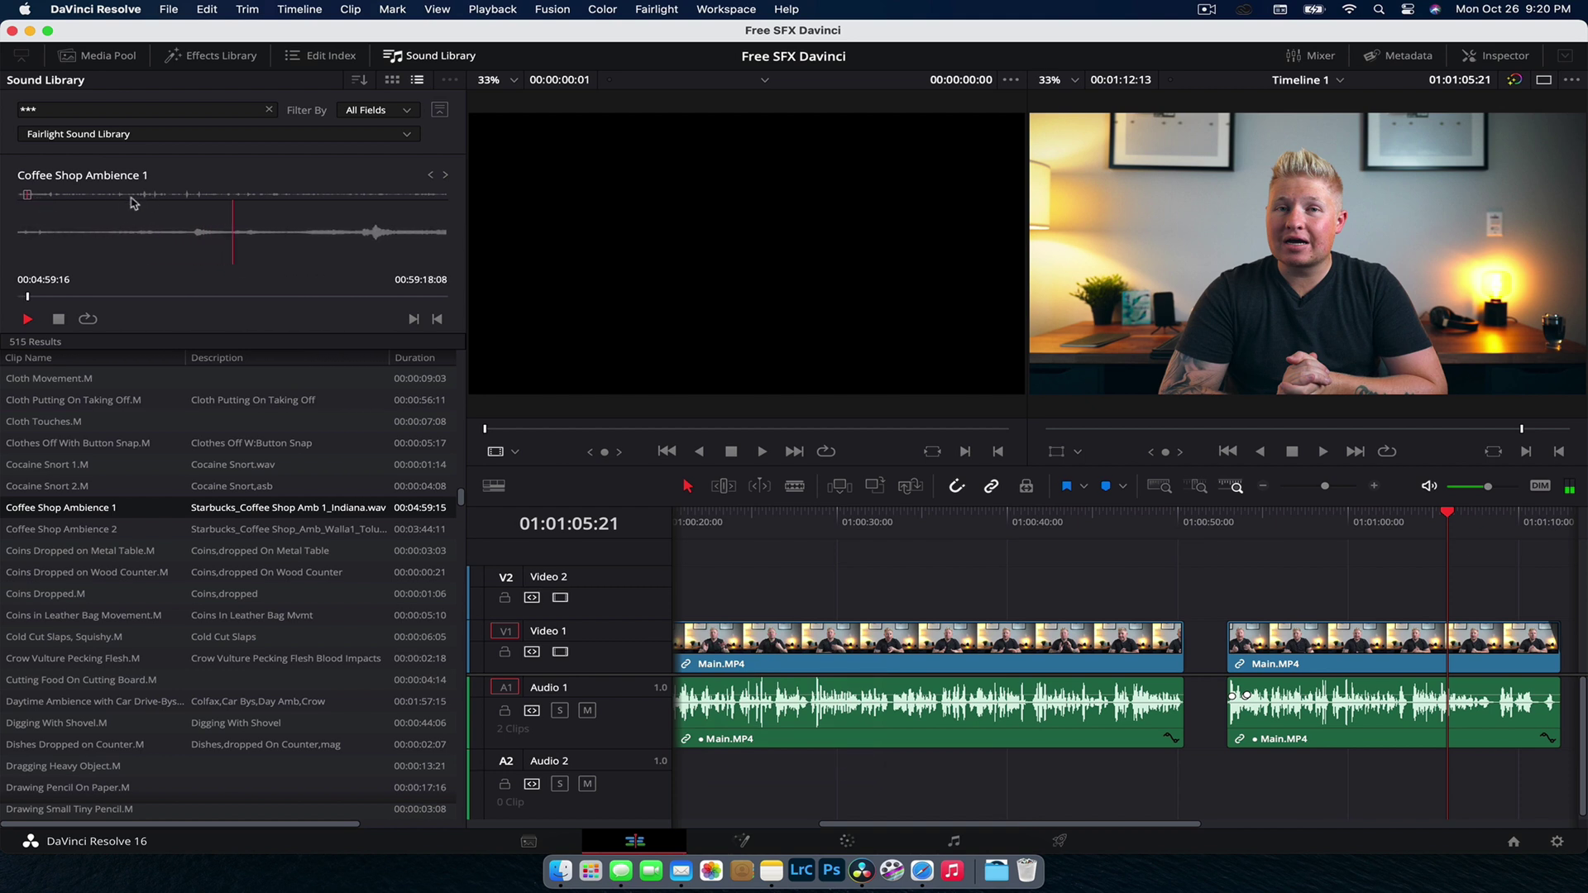
{"action": "left_click", "coordinate": [58, 318]}
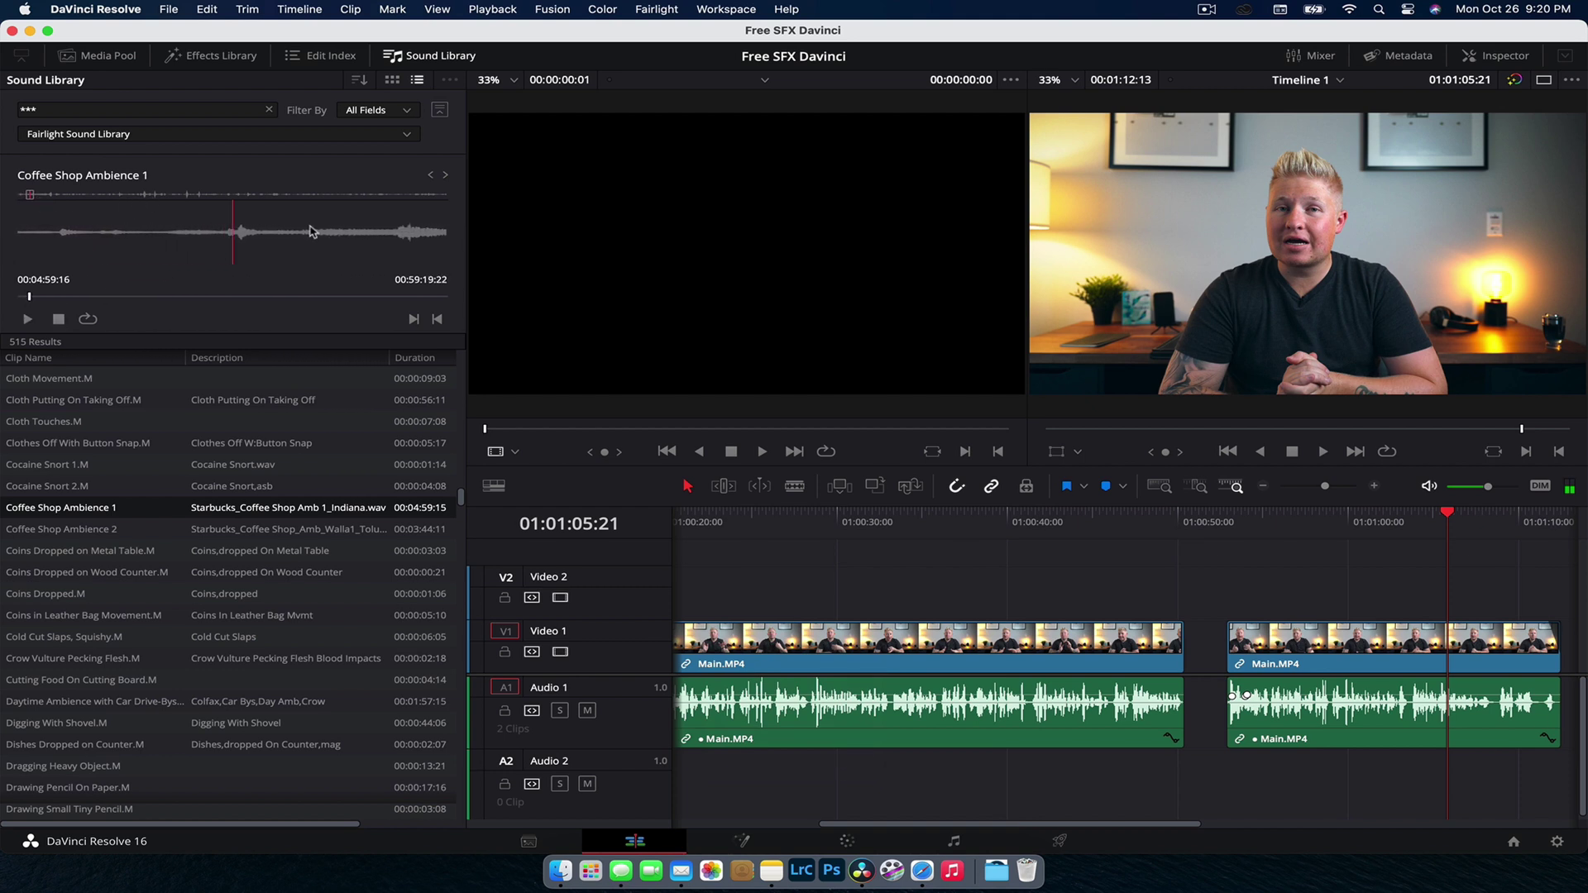
{"action": "key", "text": "space"}
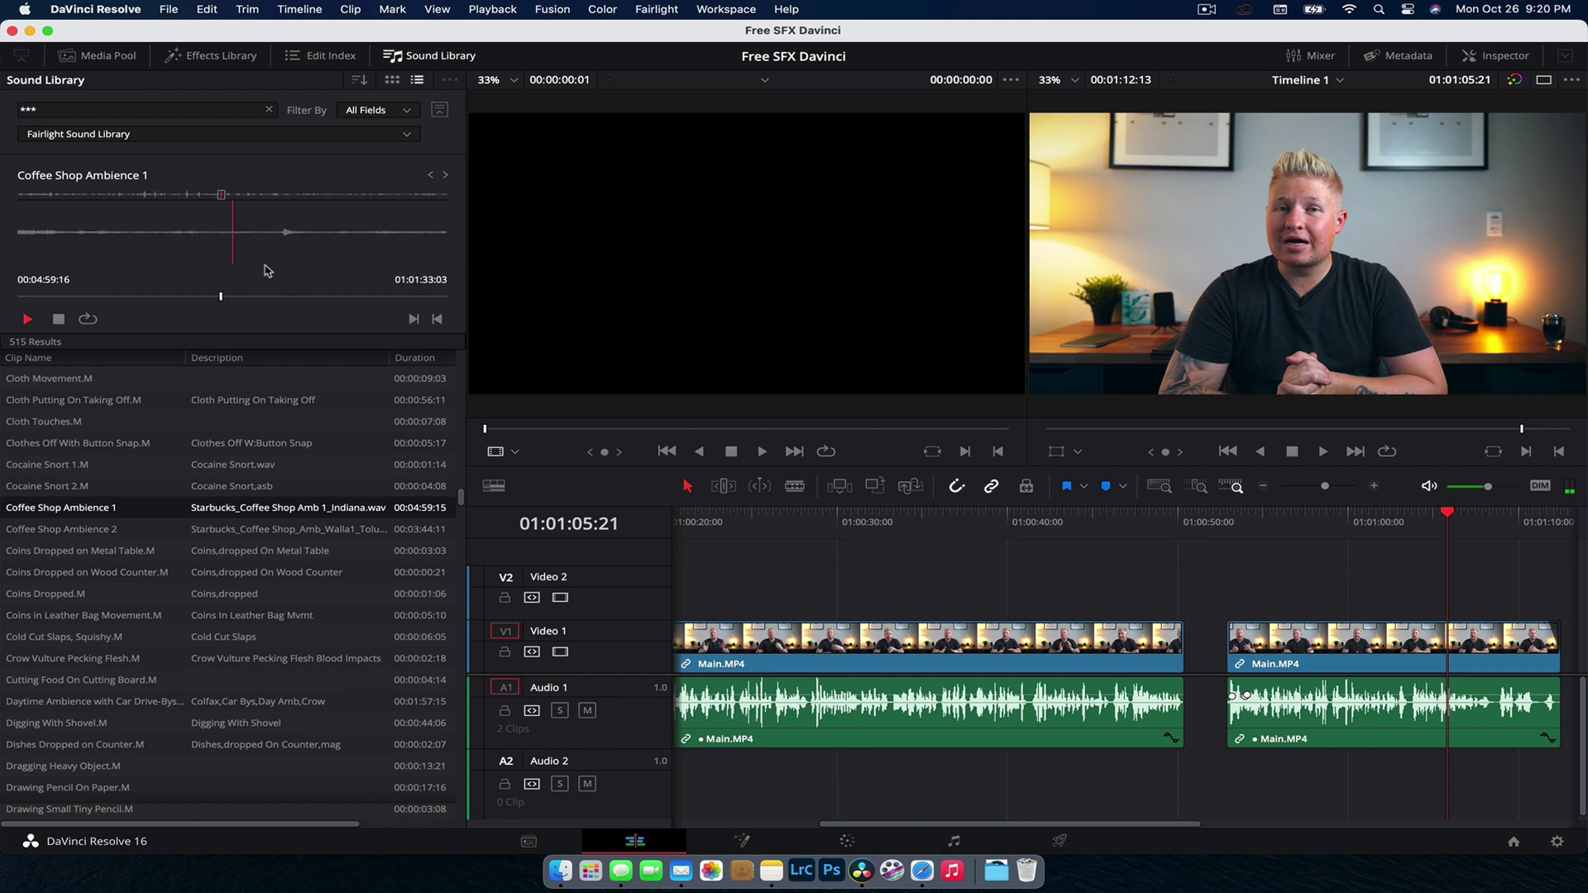
{"action": "left_click", "coordinate": [166, 297]}
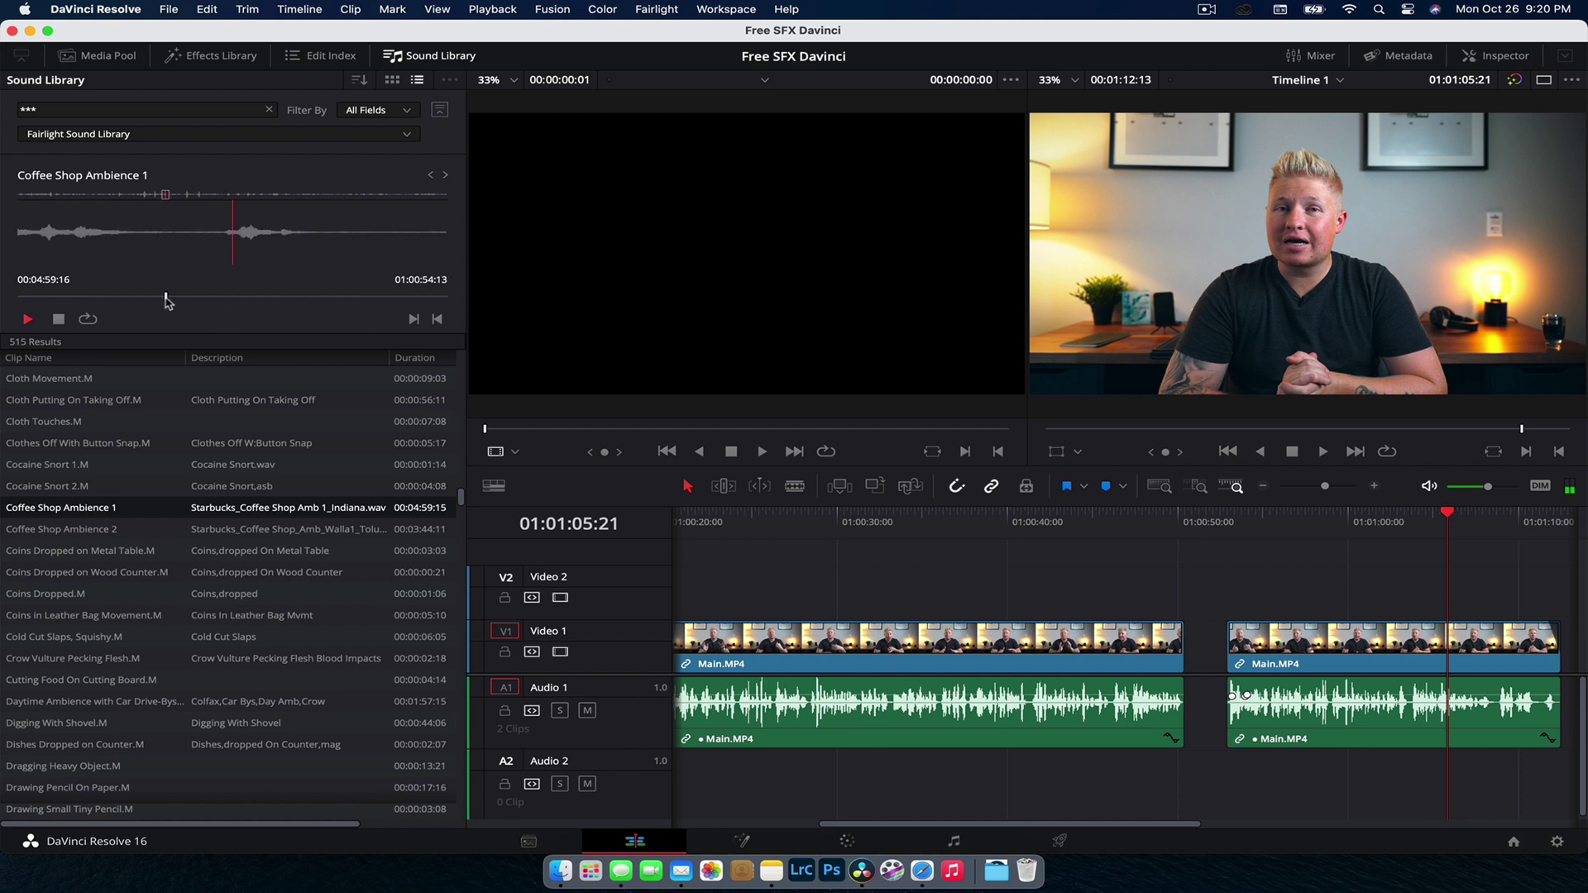
{"action": "left_click", "coordinate": [124, 297]}
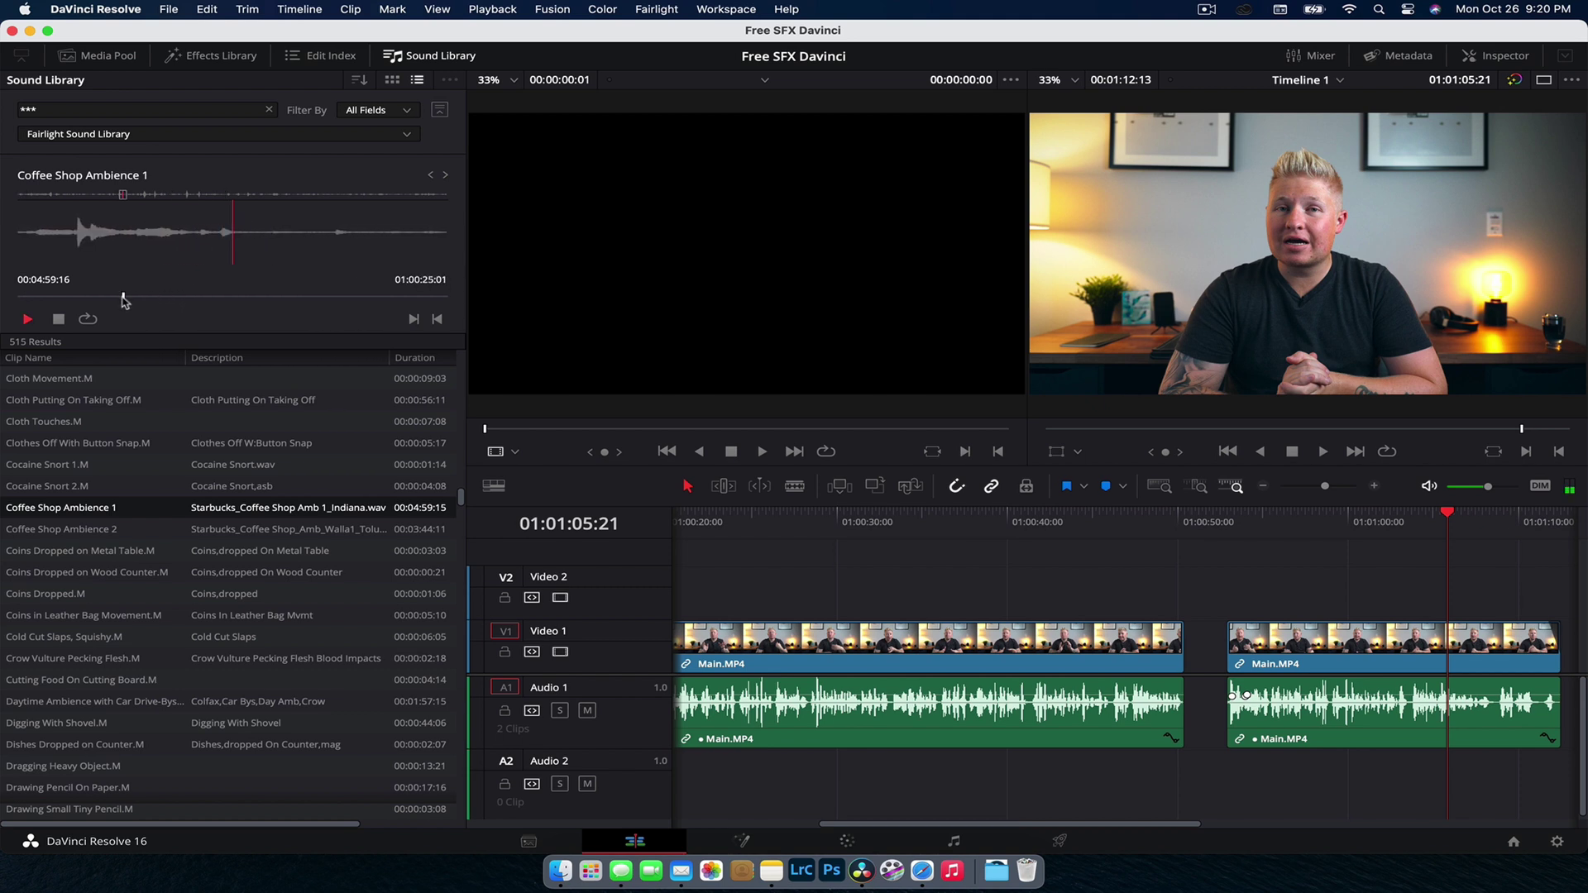
{"action": "left_click", "coordinate": [437, 319]}
Step: Load Empty Bathtub Bumps Hits.M into the preview and scrub through it
{"action": "scroll", "coordinate": [169, 538], "scroll_direction": "down", "scroll_amount": 7}
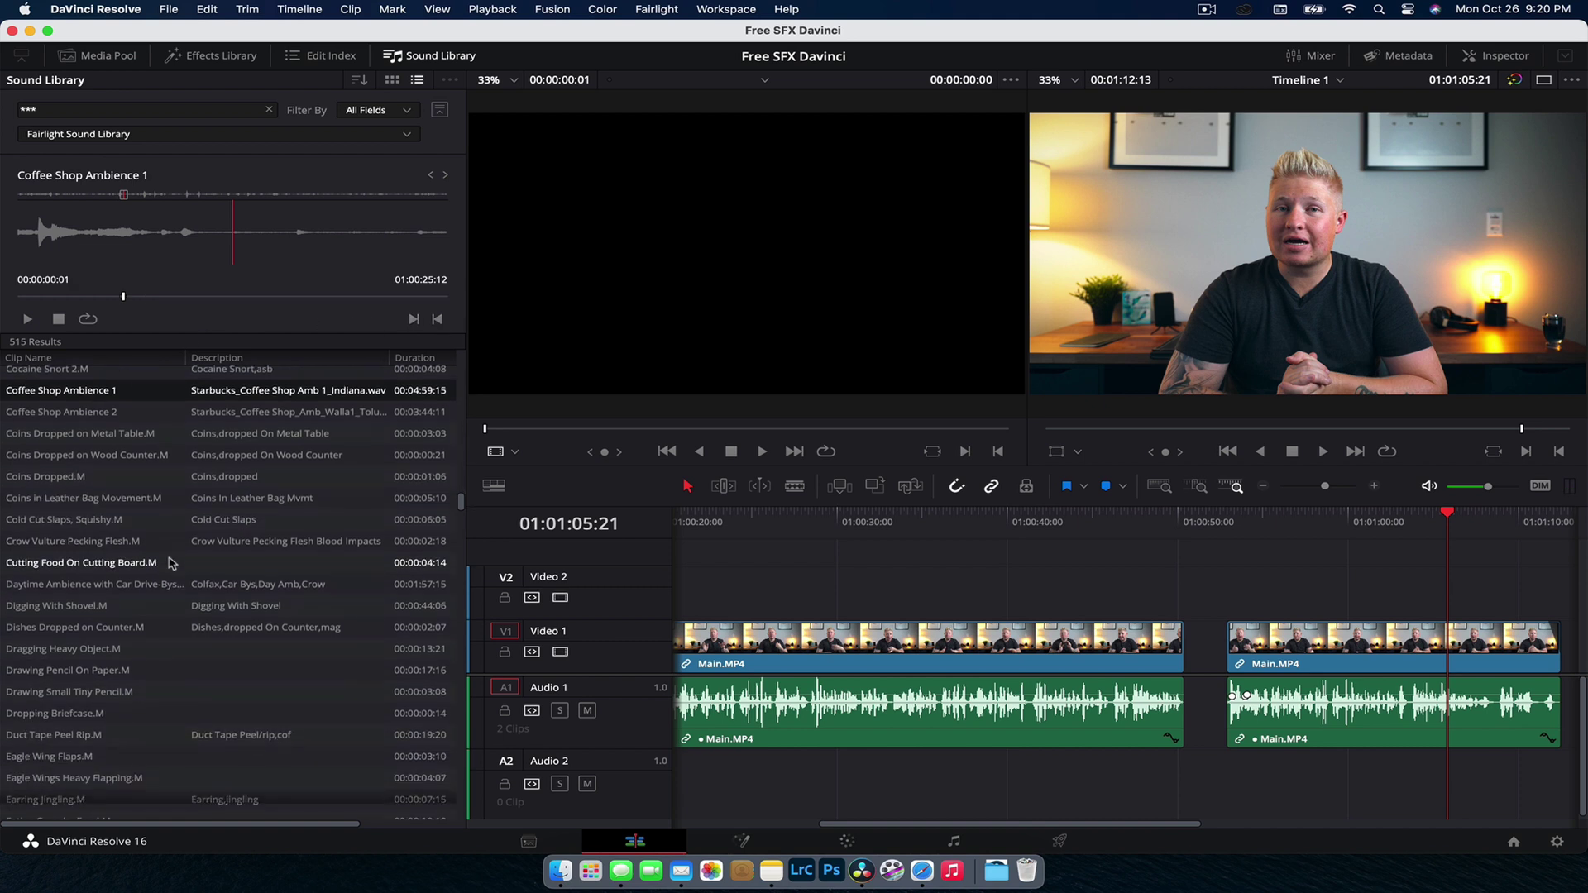
{"action": "left_click", "coordinate": [124, 682]}
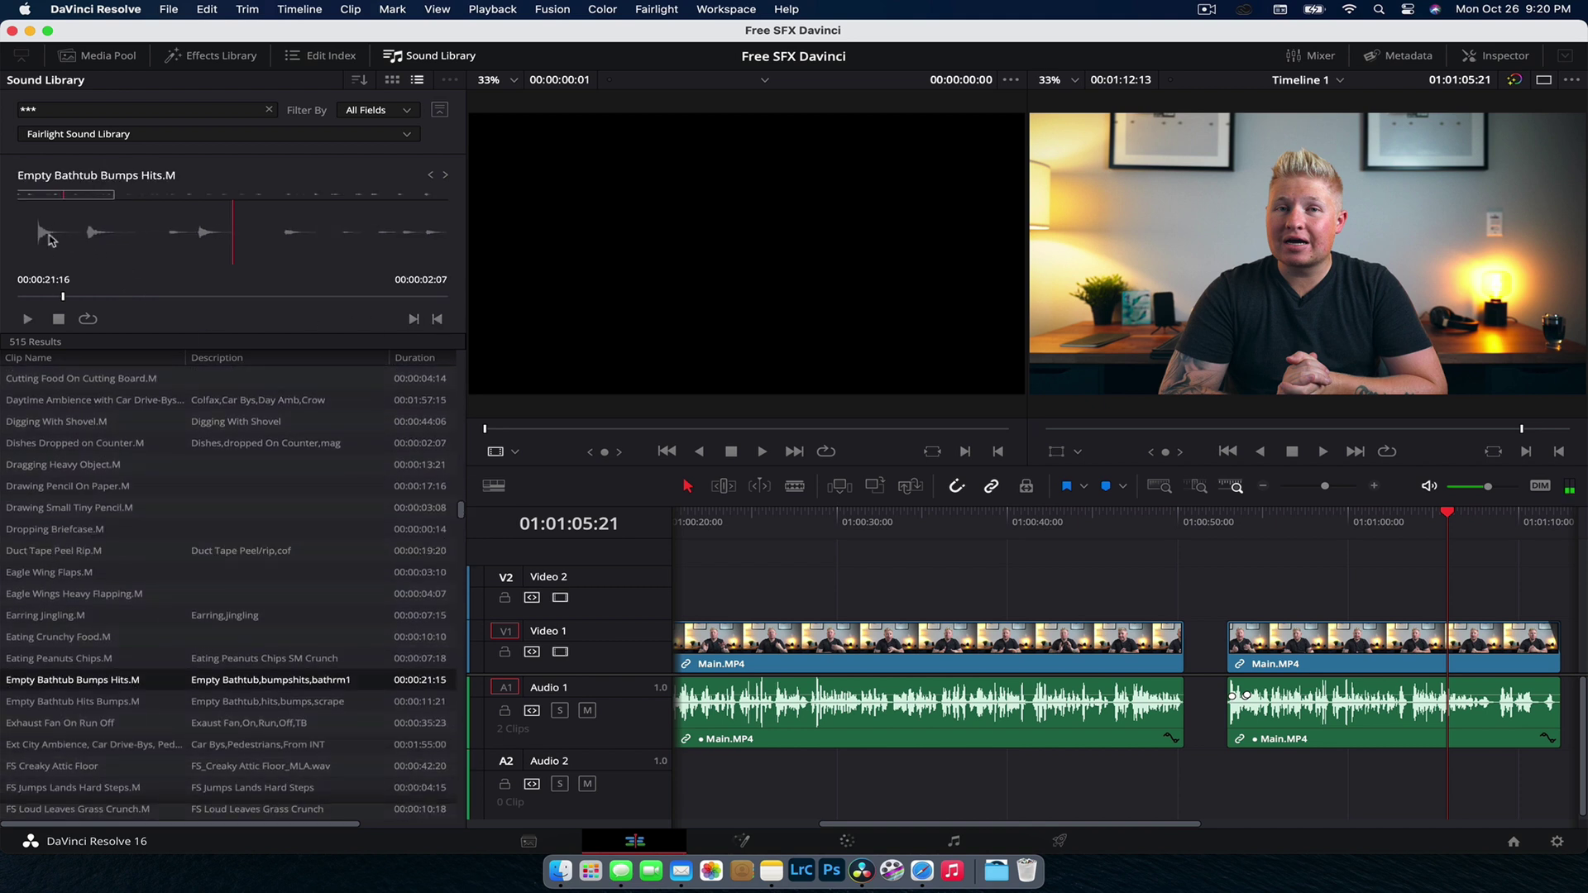
{"action": "left_click", "coordinate": [414, 320]}
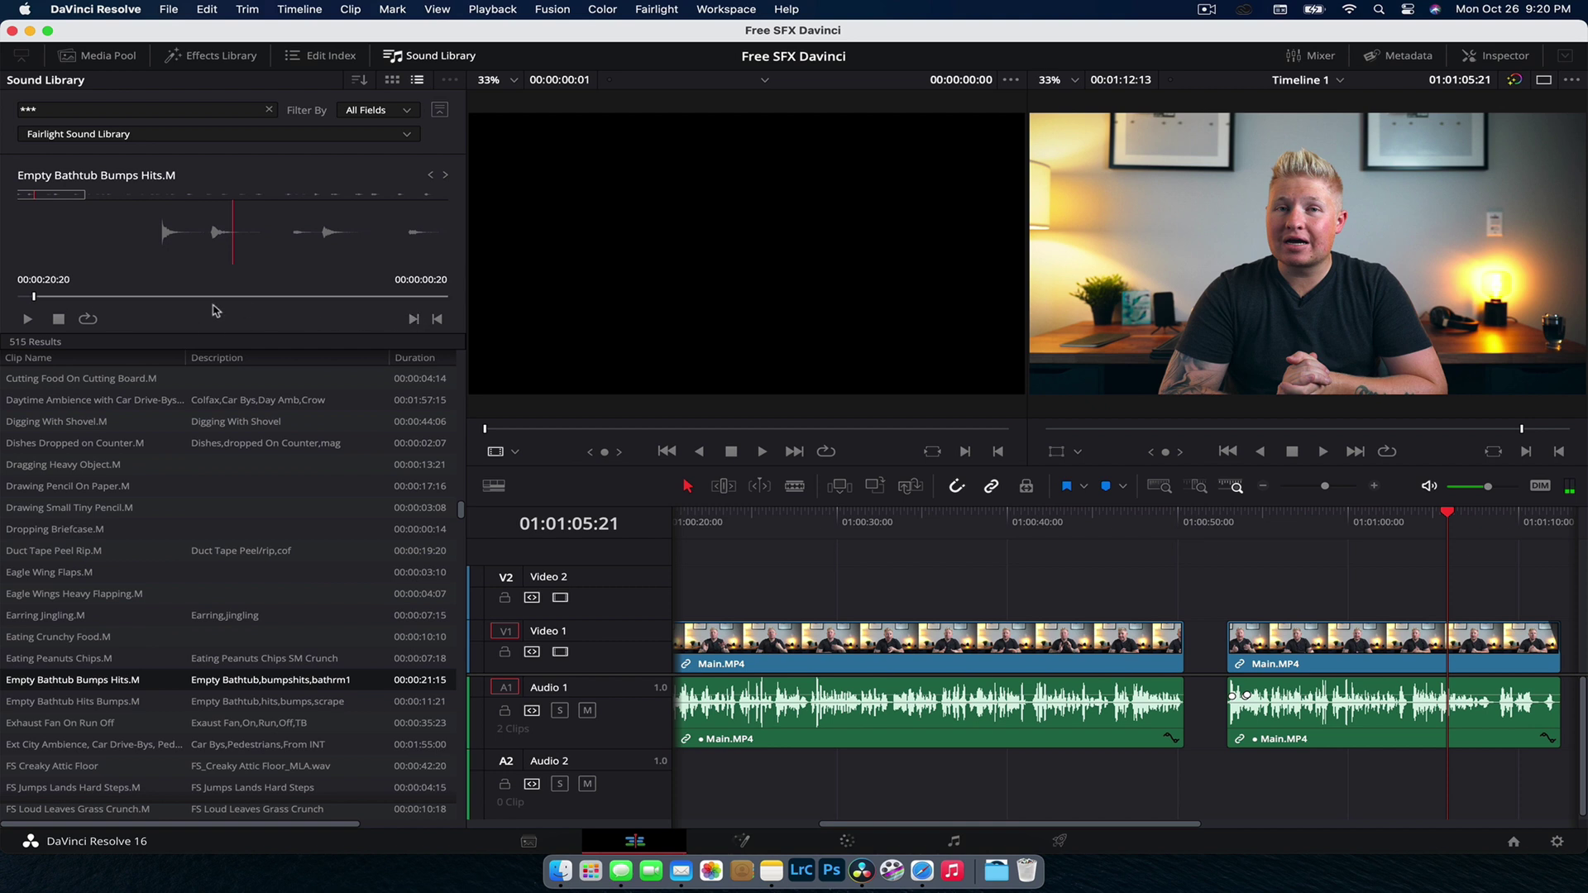
{"action": "left_click", "coordinate": [105, 296]}
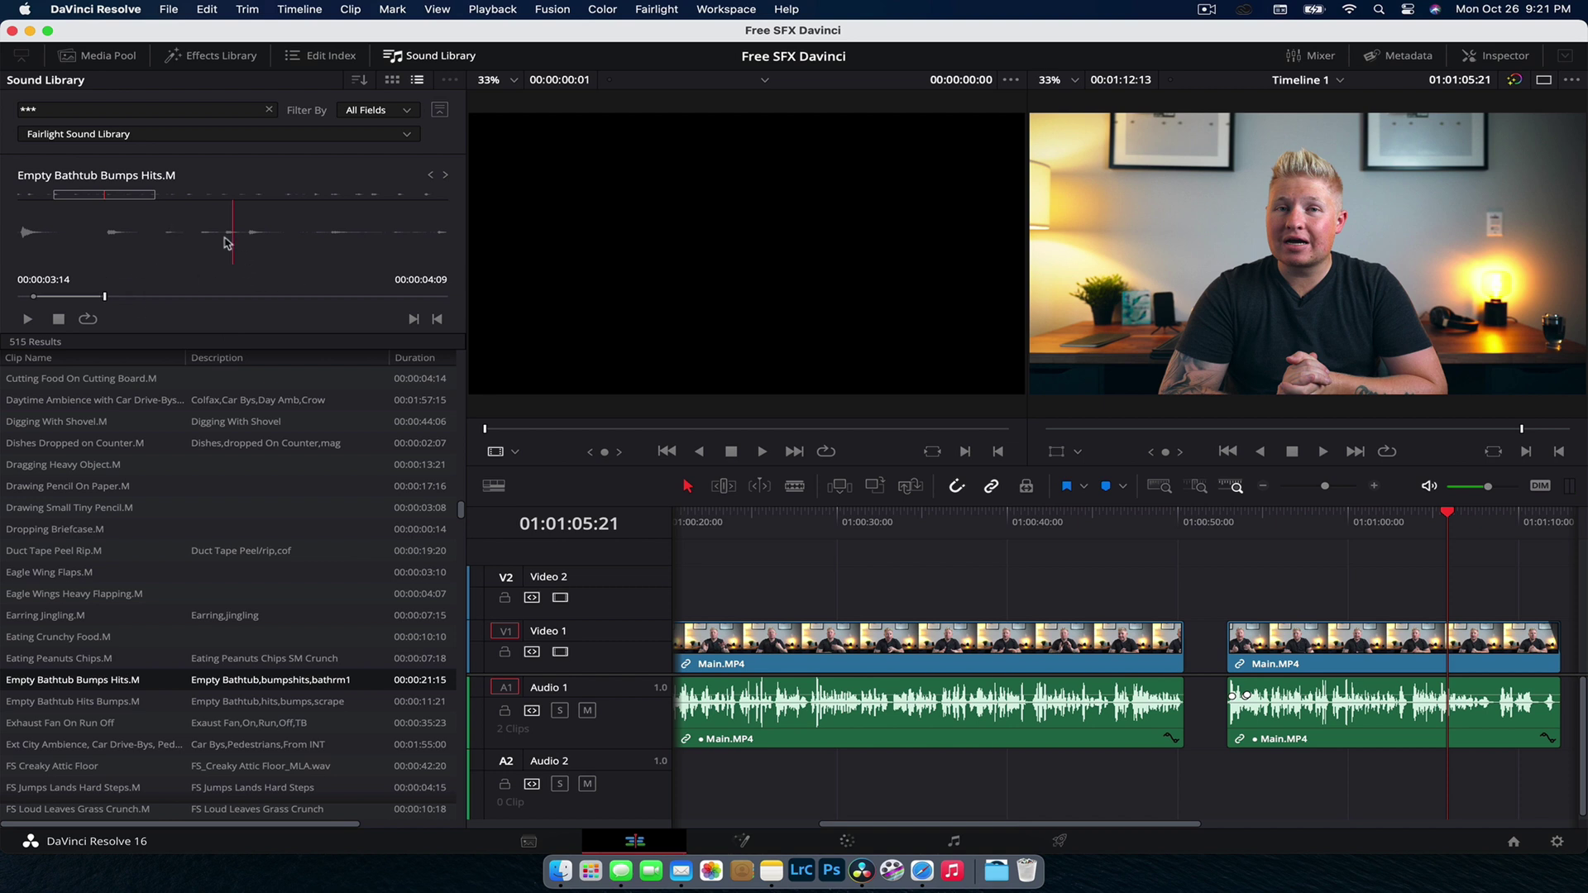
Step: Drop Empty Bathtub Bumps Hits.M on Audio 2 at the Main.MP4 gap, play it, and check the Media Pool
{"action": "left_click_drag", "start_coordinate": [230, 243], "coordinate": [1230, 784]}
{"action": "left_click", "coordinate": [1191, 523]}
{"action": "key", "text": "space"}
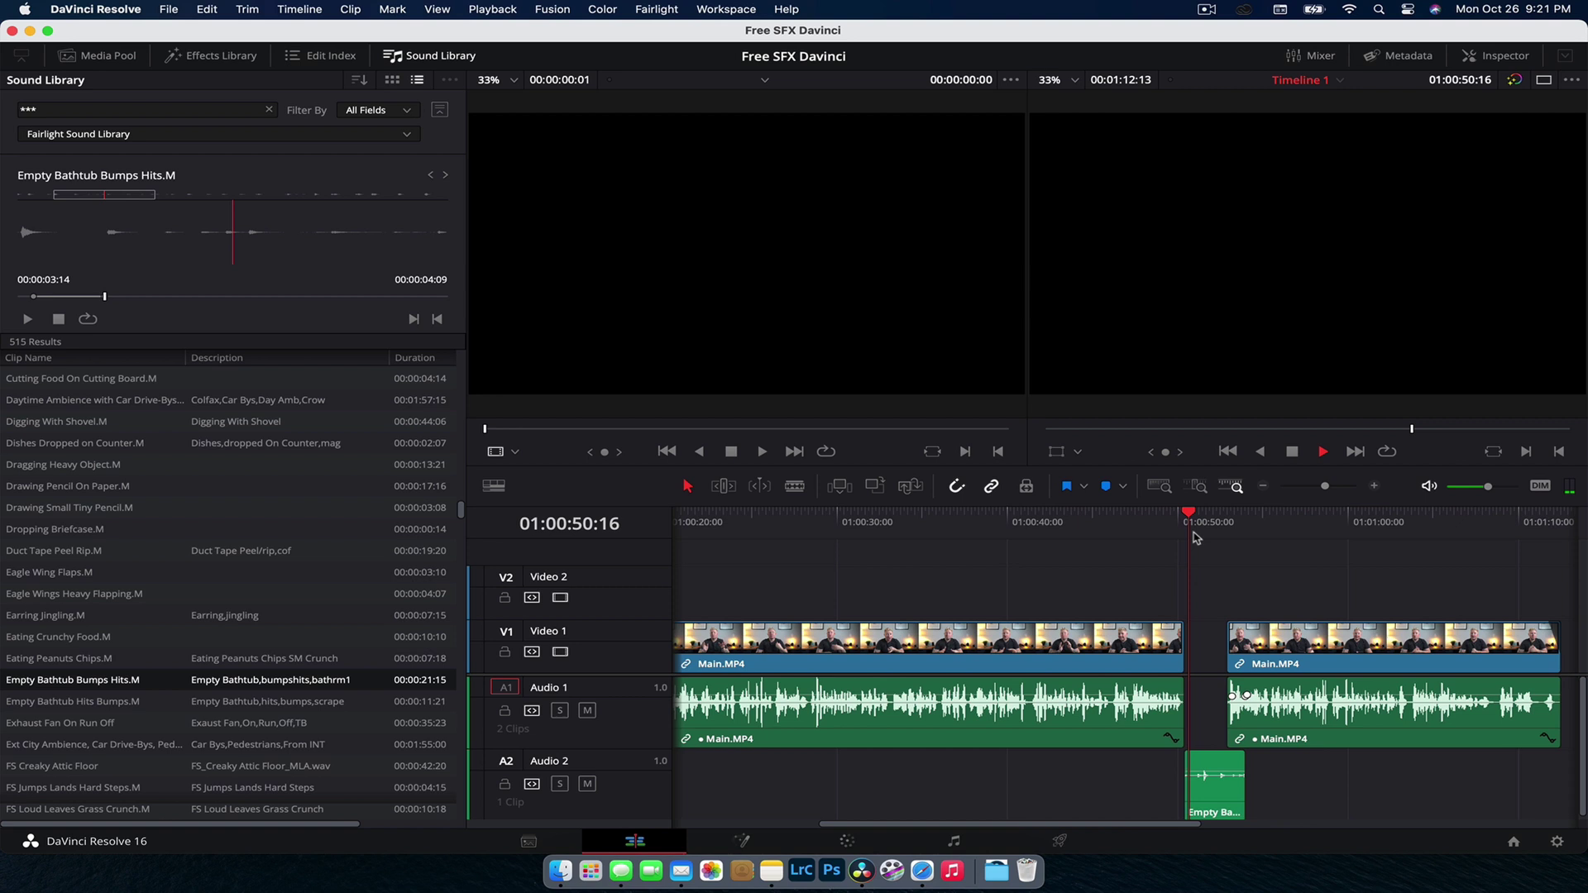
{"action": "key", "text": "space"}
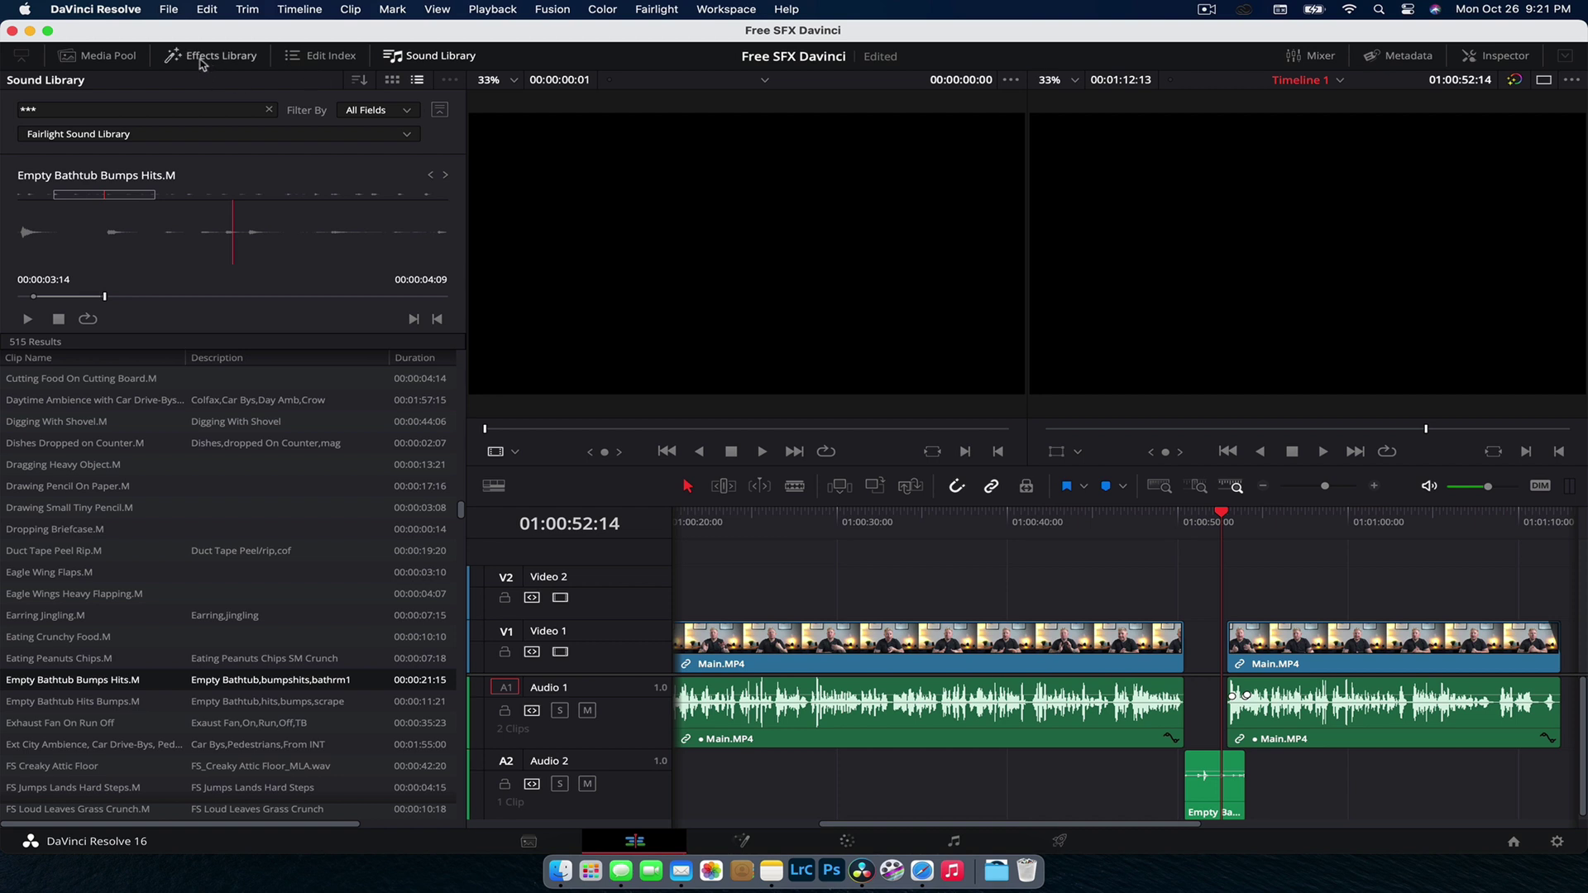
{"action": "left_click", "coordinate": [97, 55]}
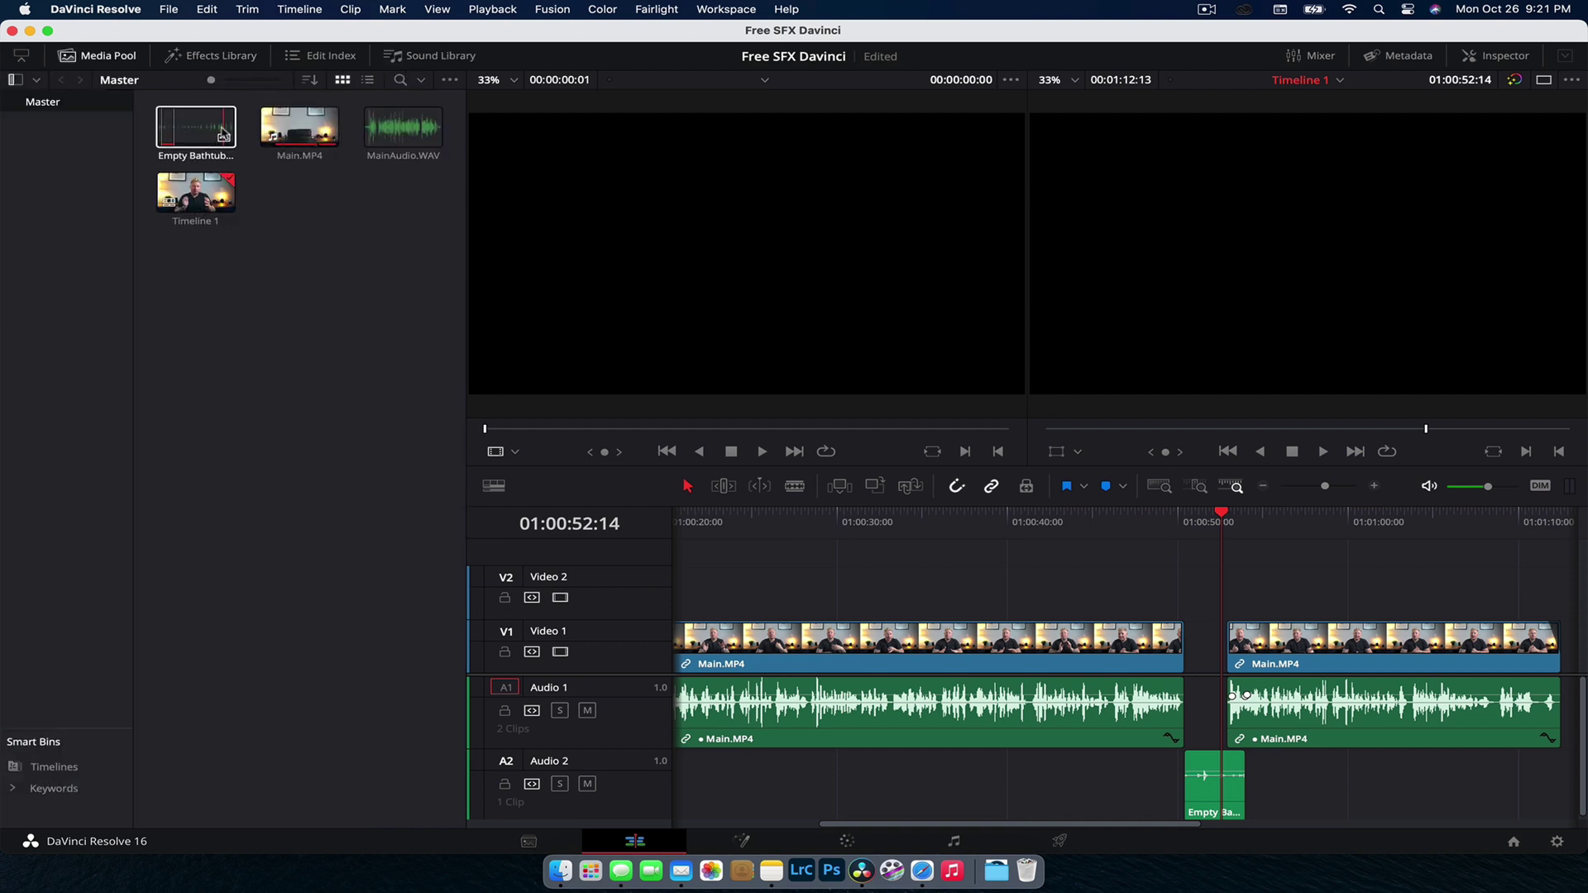
{"action": "left_click", "coordinate": [430, 56]}
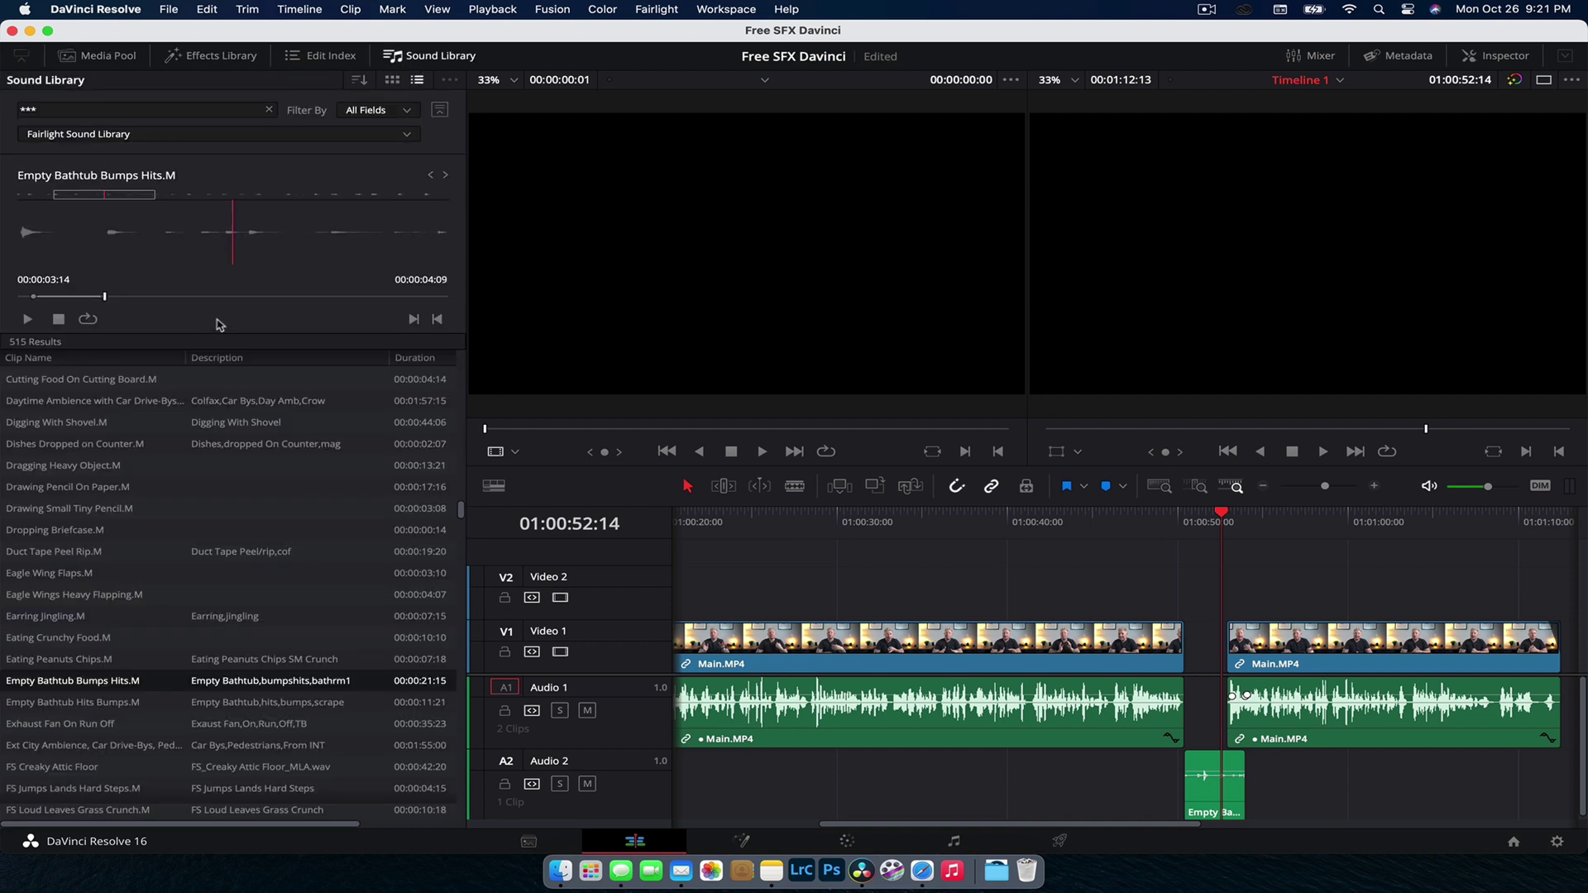
Step: Step through footstep effects from FS Creaky Attic Floor to FS Tramping Thru Leaves.M
{"action": "left_click", "coordinate": [446, 177]}
{"action": "left_click", "coordinate": [446, 177]}
{"action": "left_click", "coordinate": [446, 177]}
{"action": "left_click", "coordinate": [446, 177]}
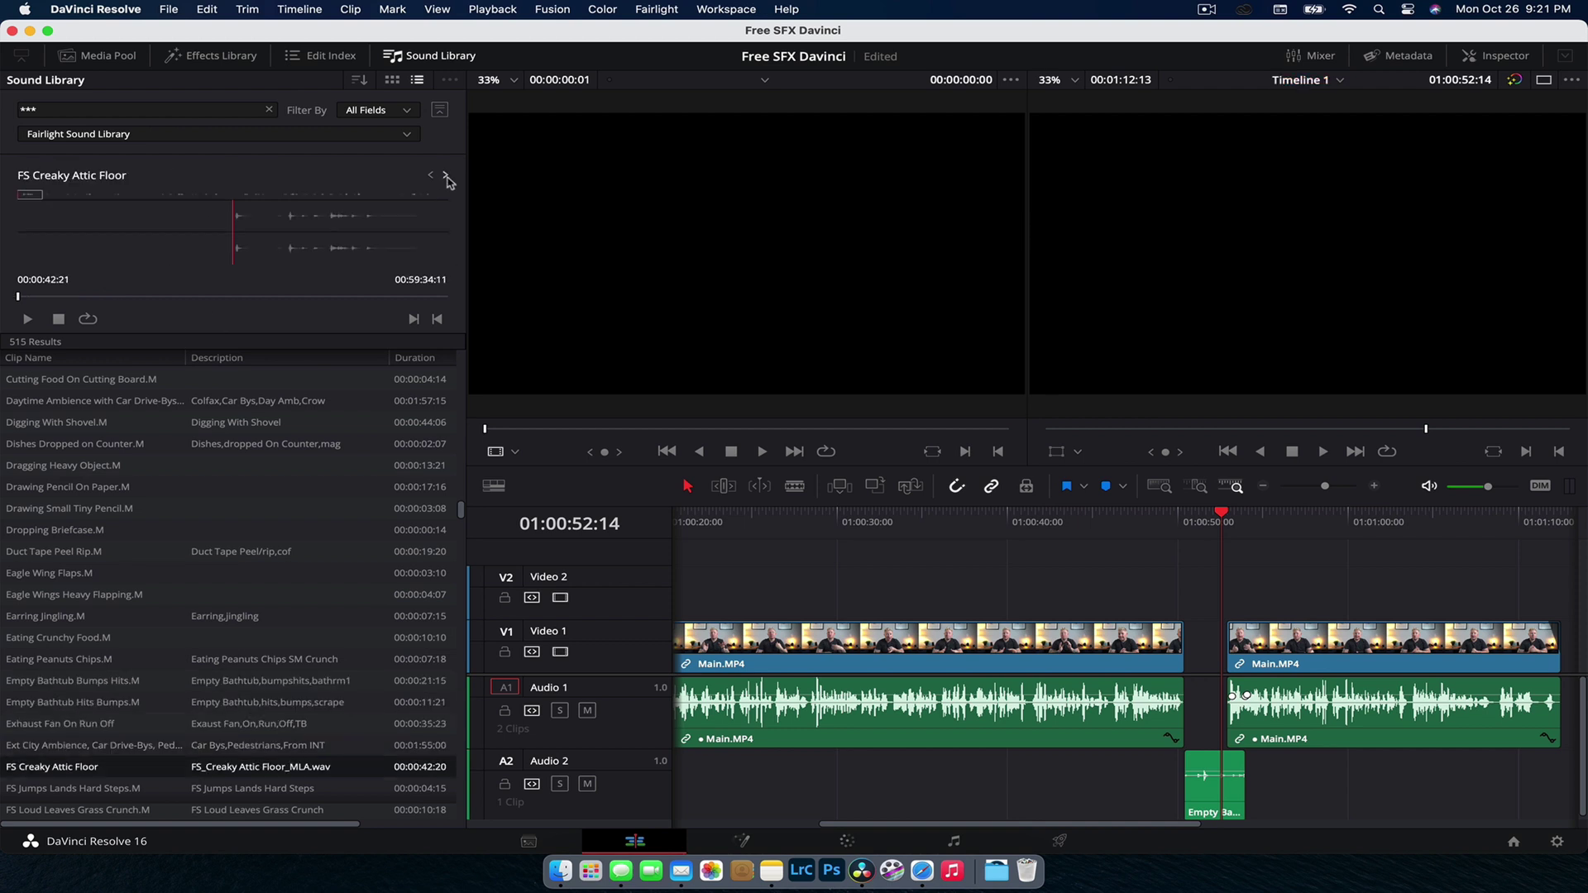
{"action": "left_click", "coordinate": [445, 177]}
{"action": "left_click", "coordinate": [446, 177]}
{"action": "left_click", "coordinate": [446, 177]}
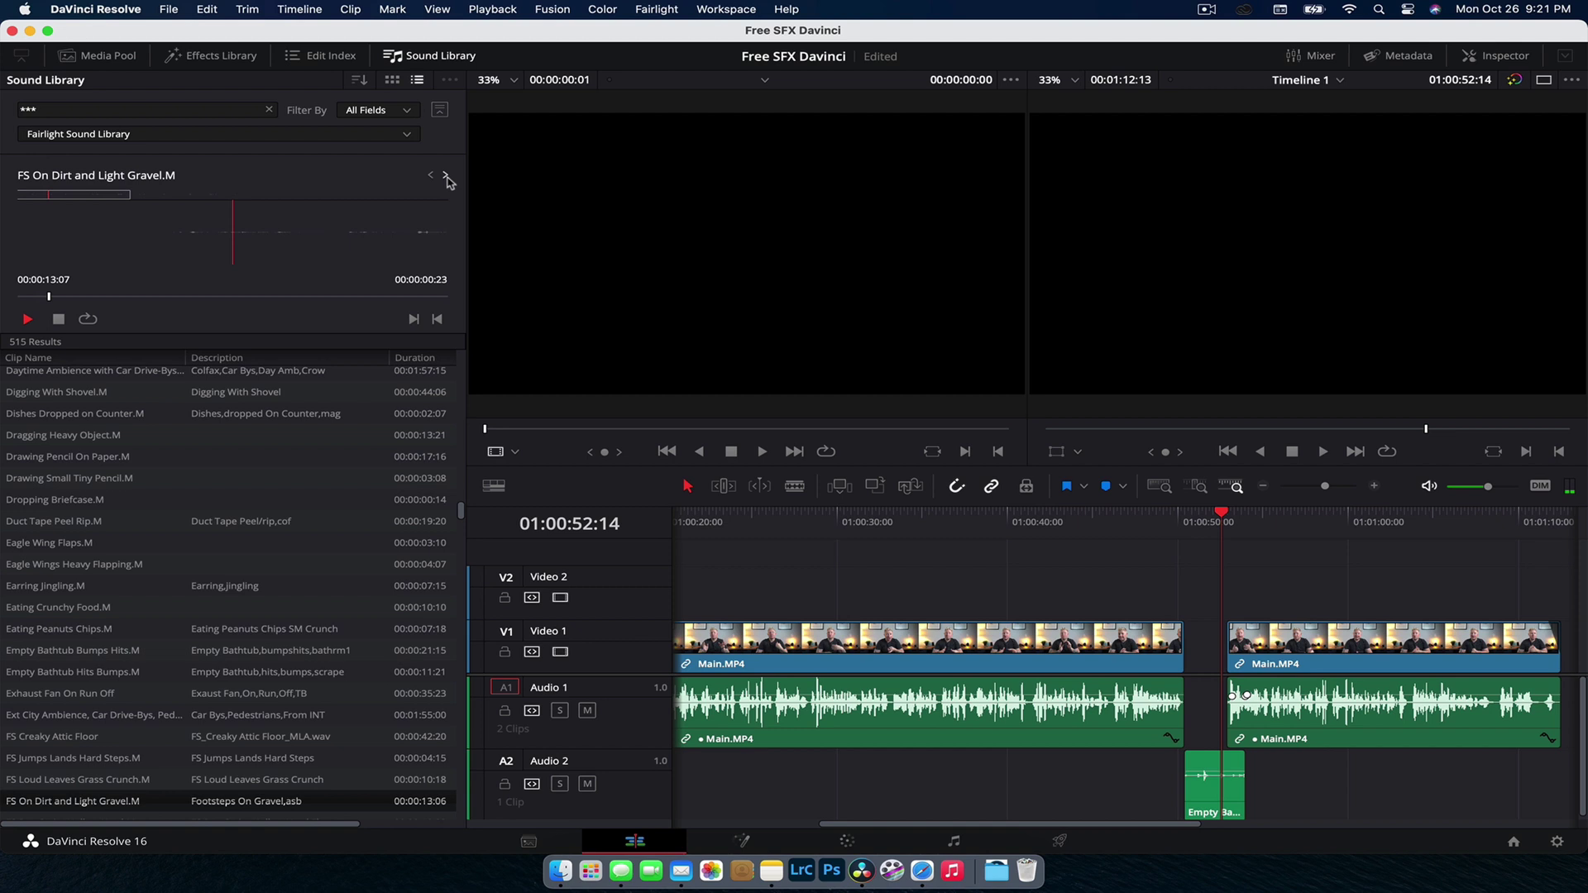
{"action": "left_click", "coordinate": [446, 177]}
{"action": "left_click", "coordinate": [446, 177]}
{"action": "left_click", "coordinate": [446, 177]}
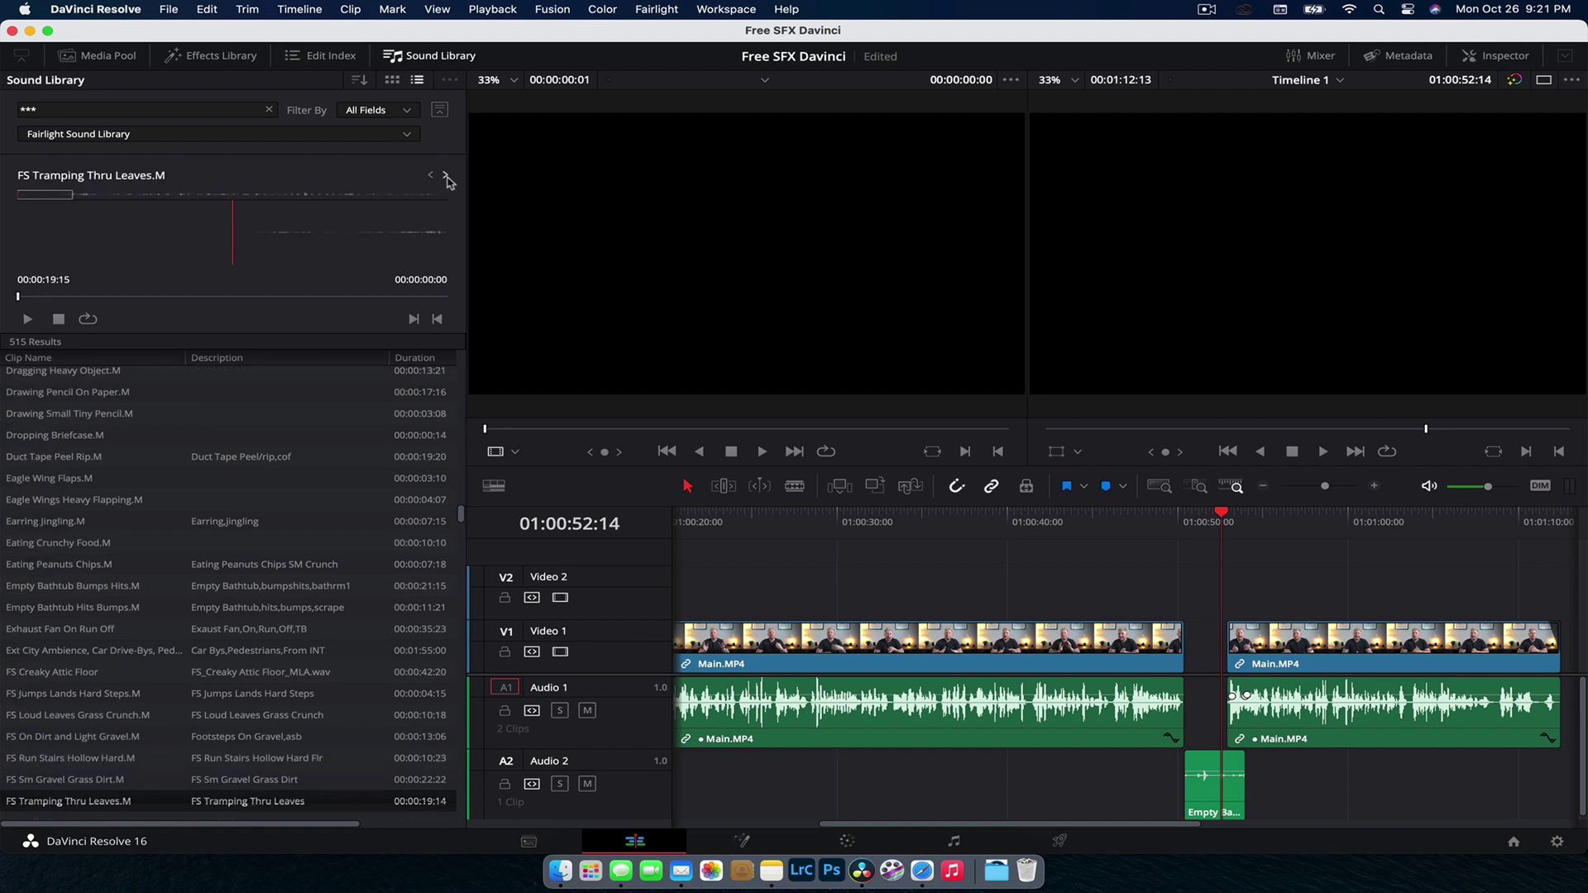
{"action": "scroll", "coordinate": [91, 667], "scroll_direction": "down", "scroll_amount": 5}
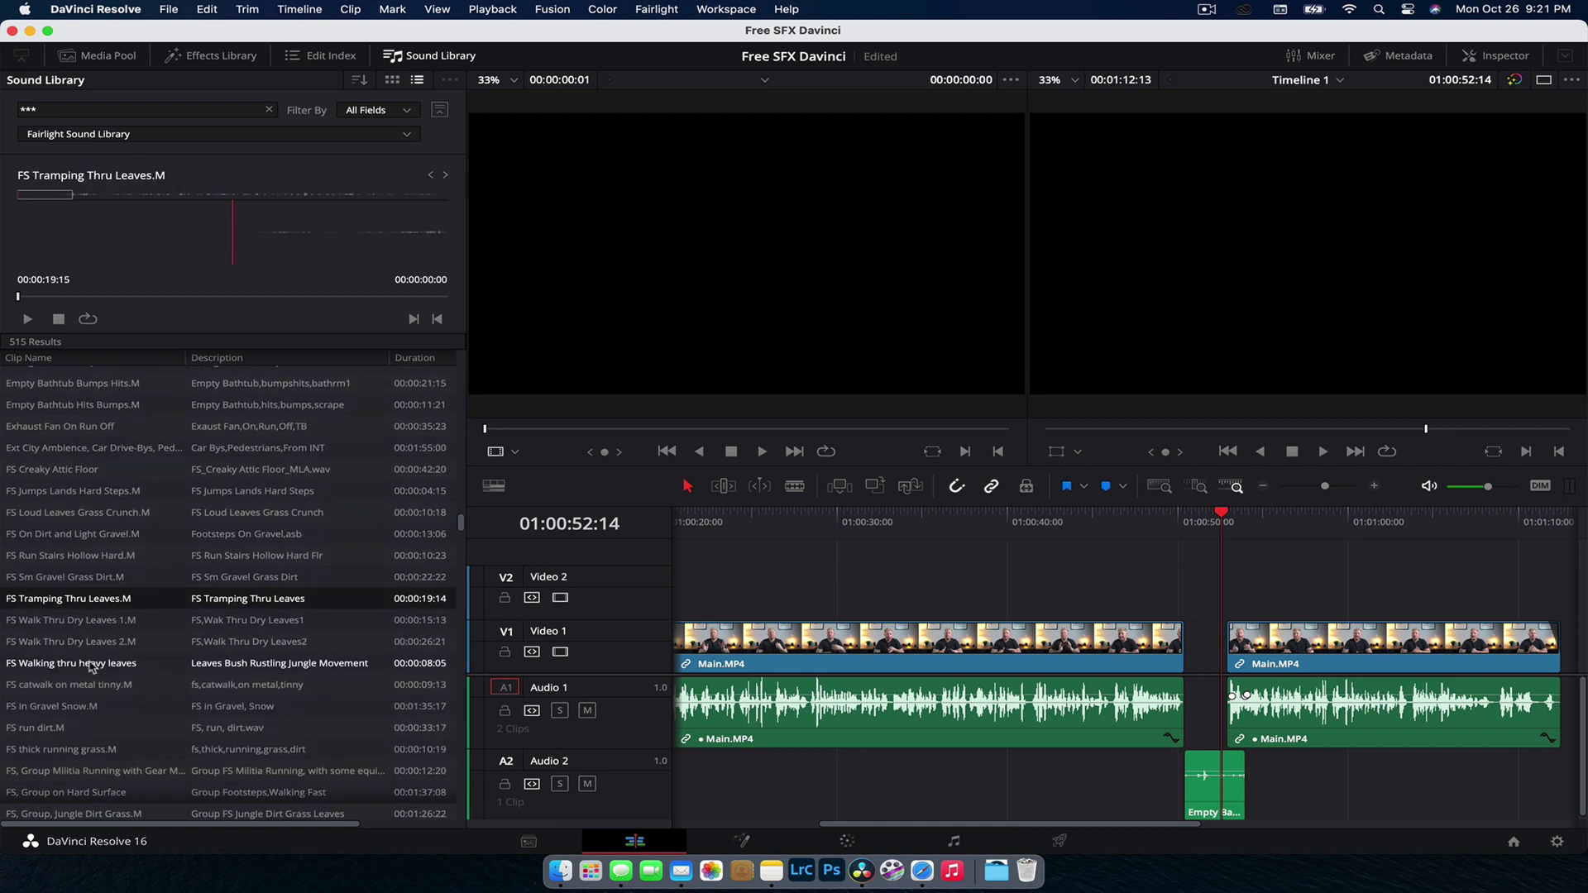
{"action": "scroll", "coordinate": [101, 637], "scroll_direction": "down", "scroll_amount": 7}
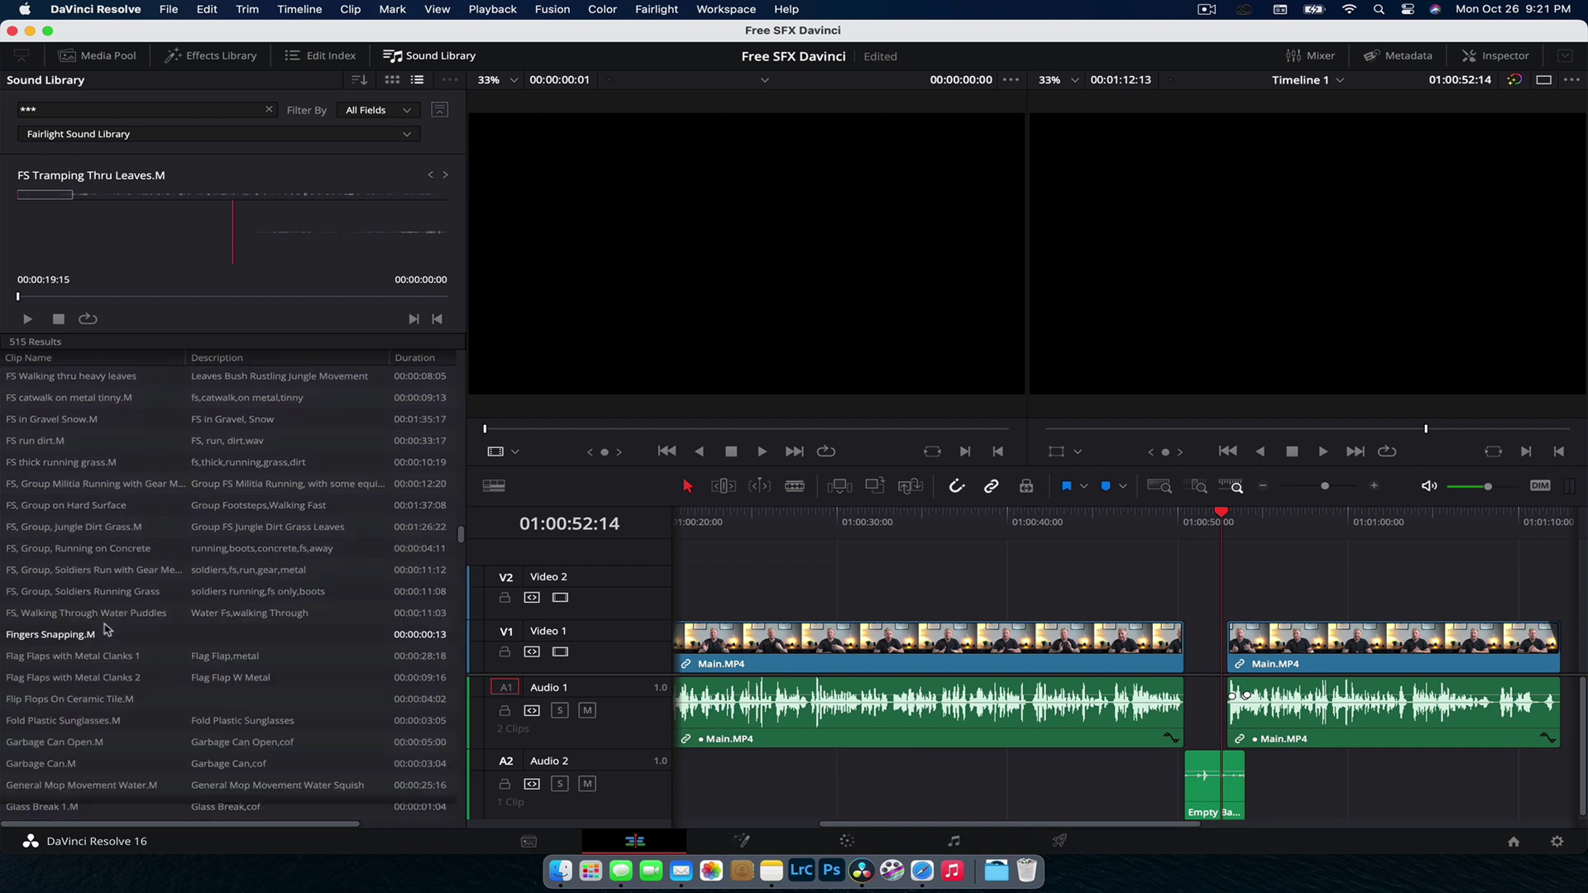
{"action": "scroll", "coordinate": [106, 630], "scroll_direction": "down", "scroll_amount": 5}
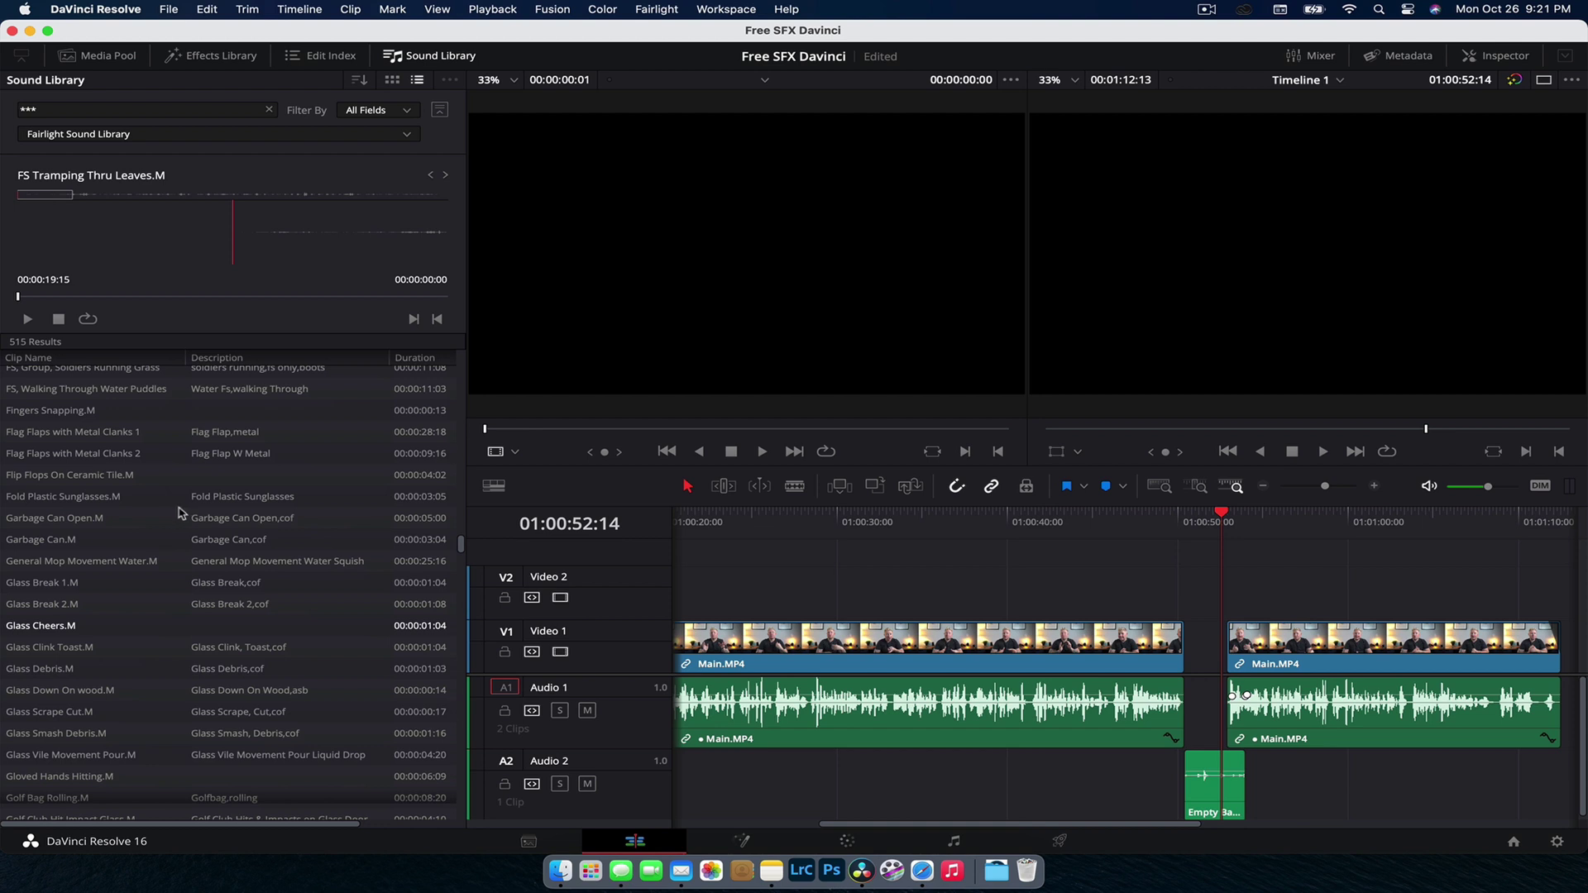
{"action": "scroll", "coordinate": [179, 513], "scroll_direction": "up", "scroll_amount": 20}
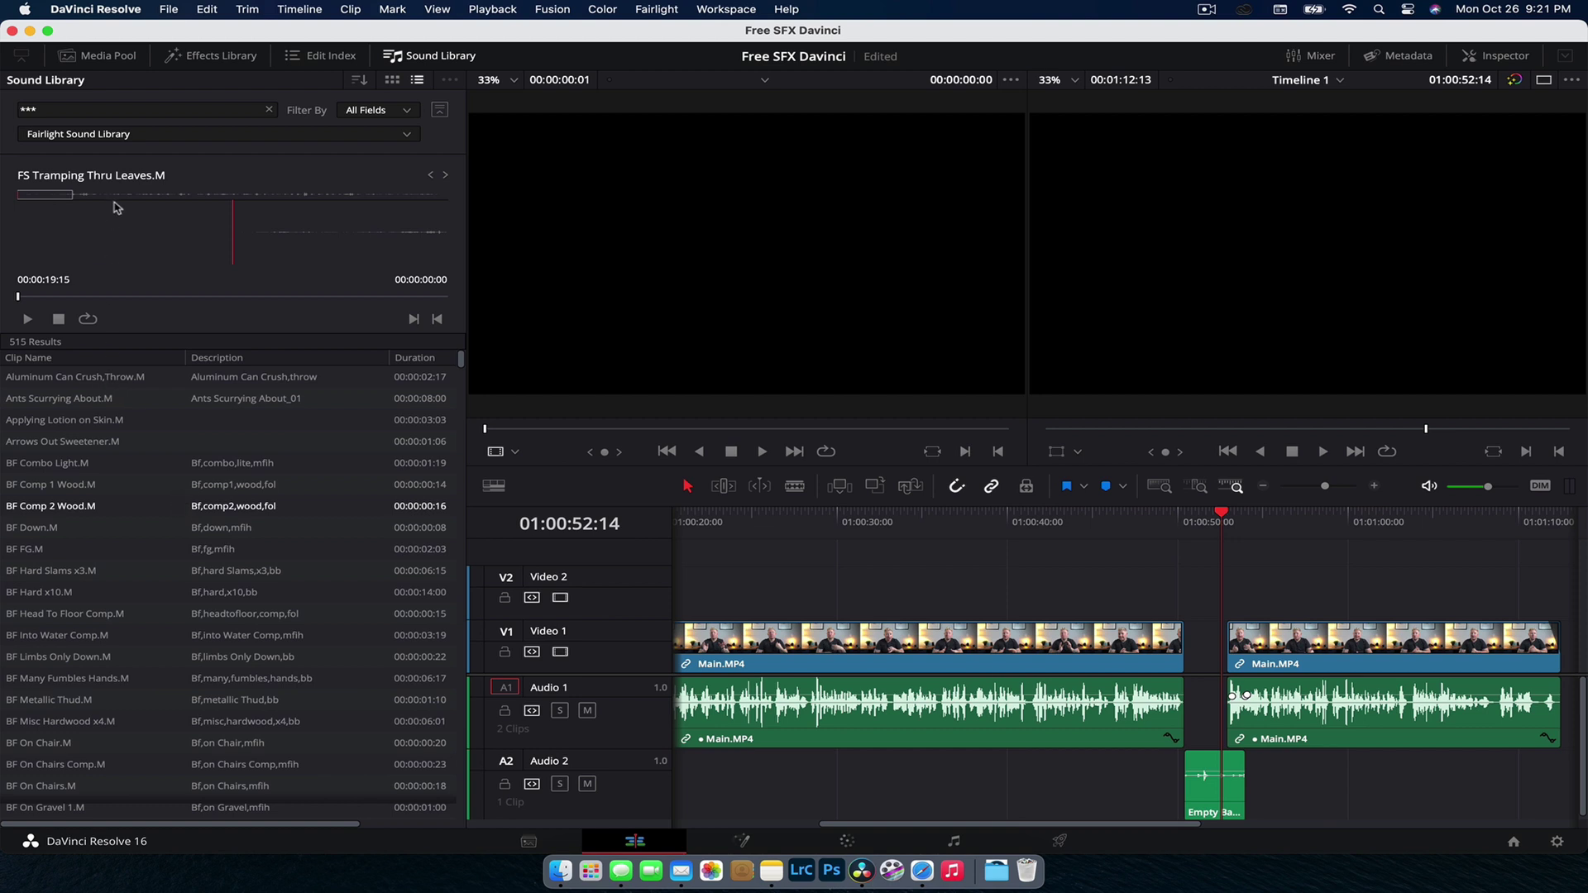
Step: Clear the search, switch to the Local Database, and start adding a library folder
{"action": "left_click", "coordinate": [270, 110]}
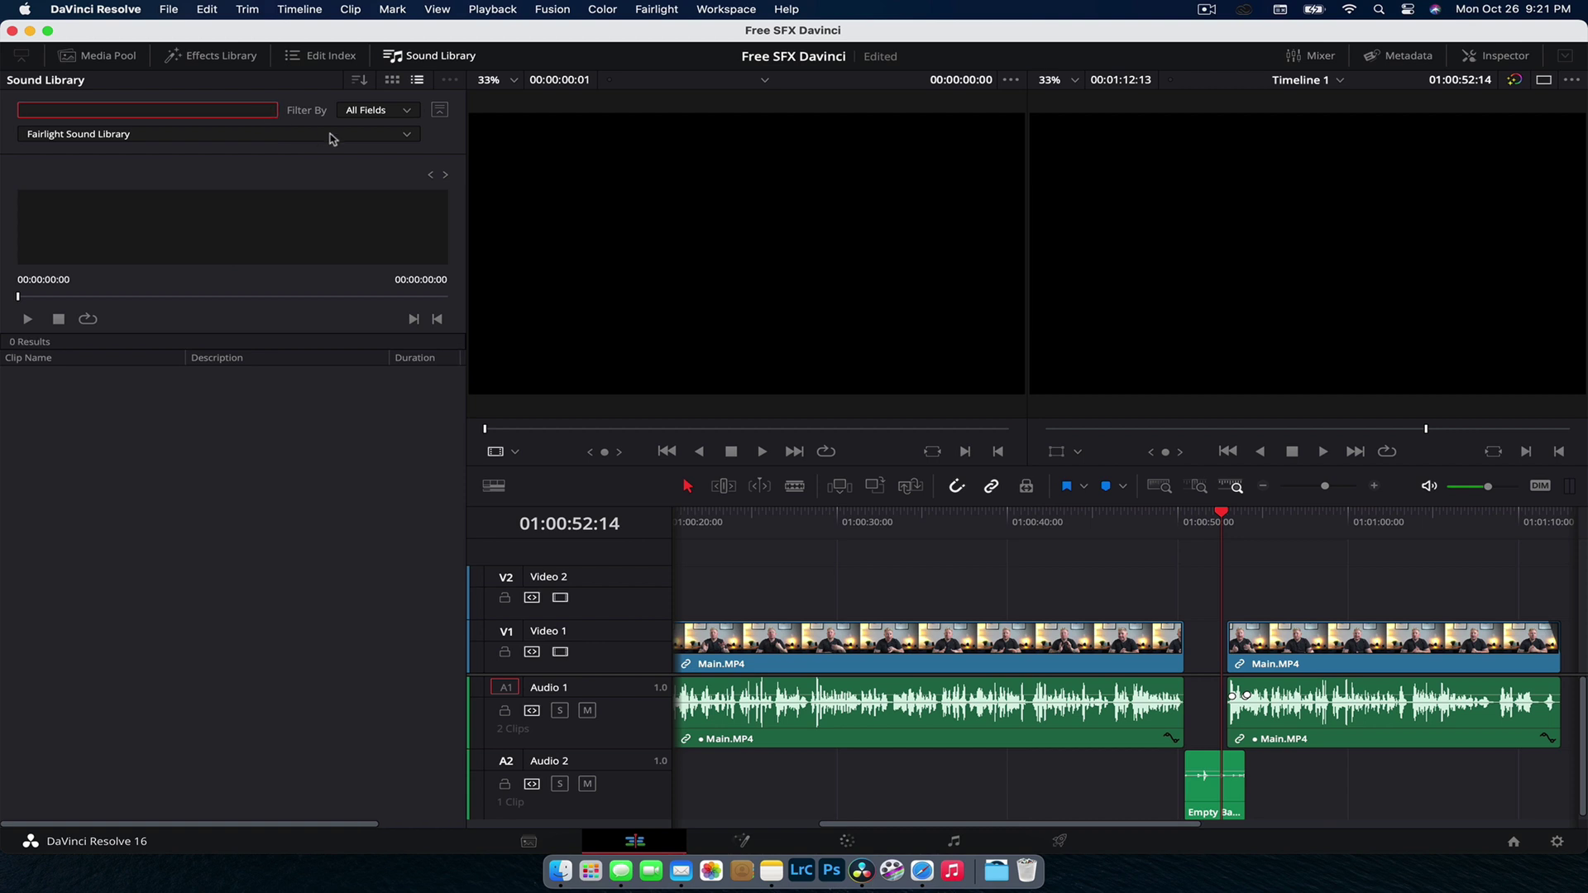
{"action": "left_click", "coordinate": [407, 135]}
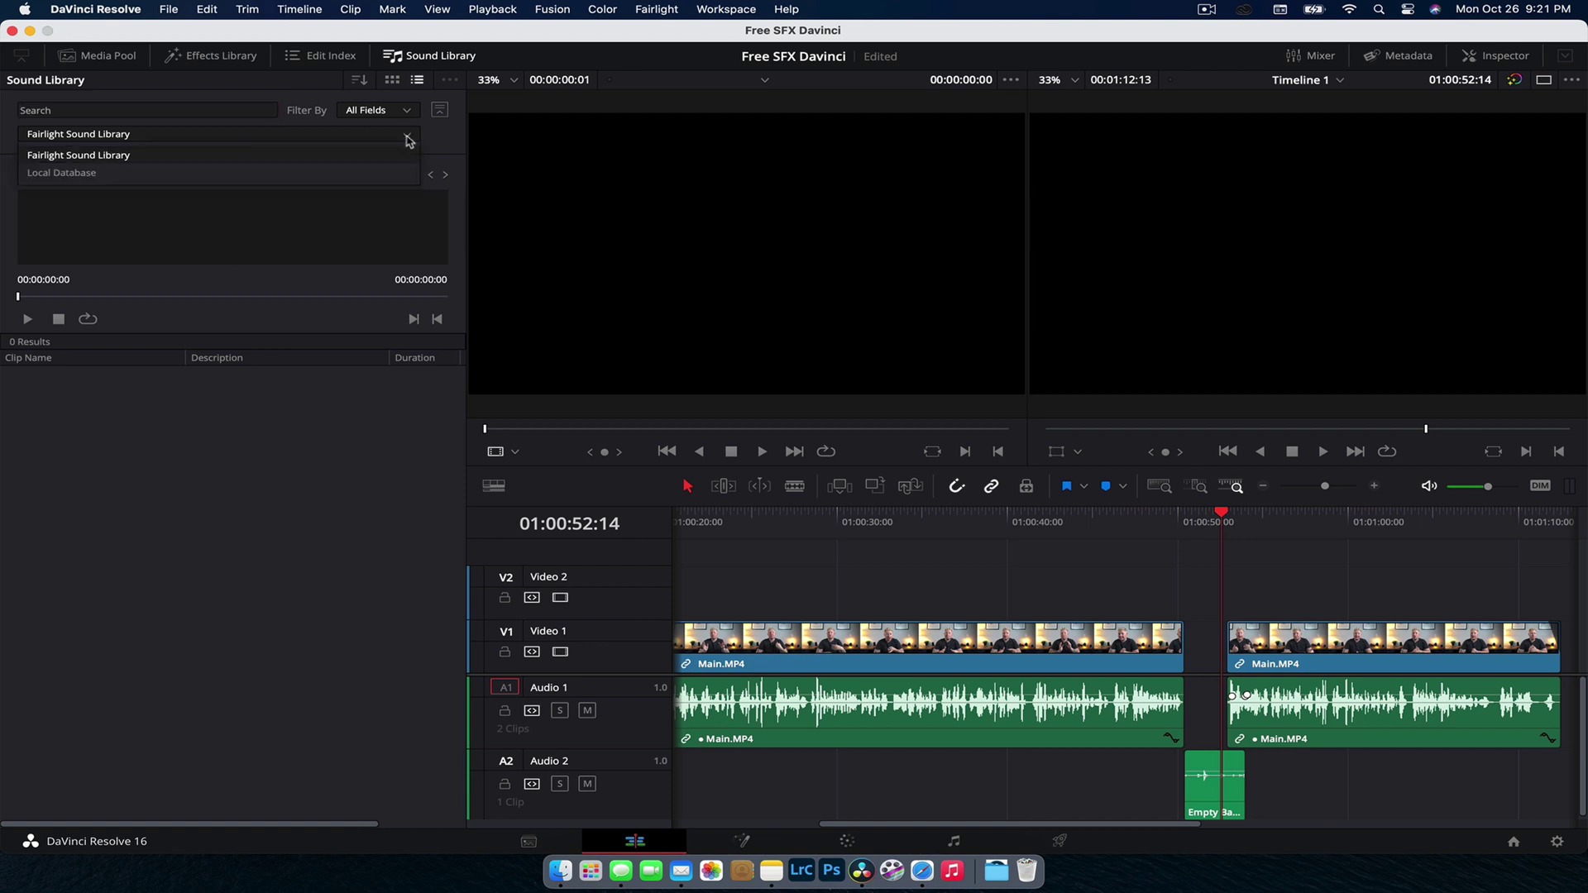
{"action": "left_click", "coordinate": [370, 173]}
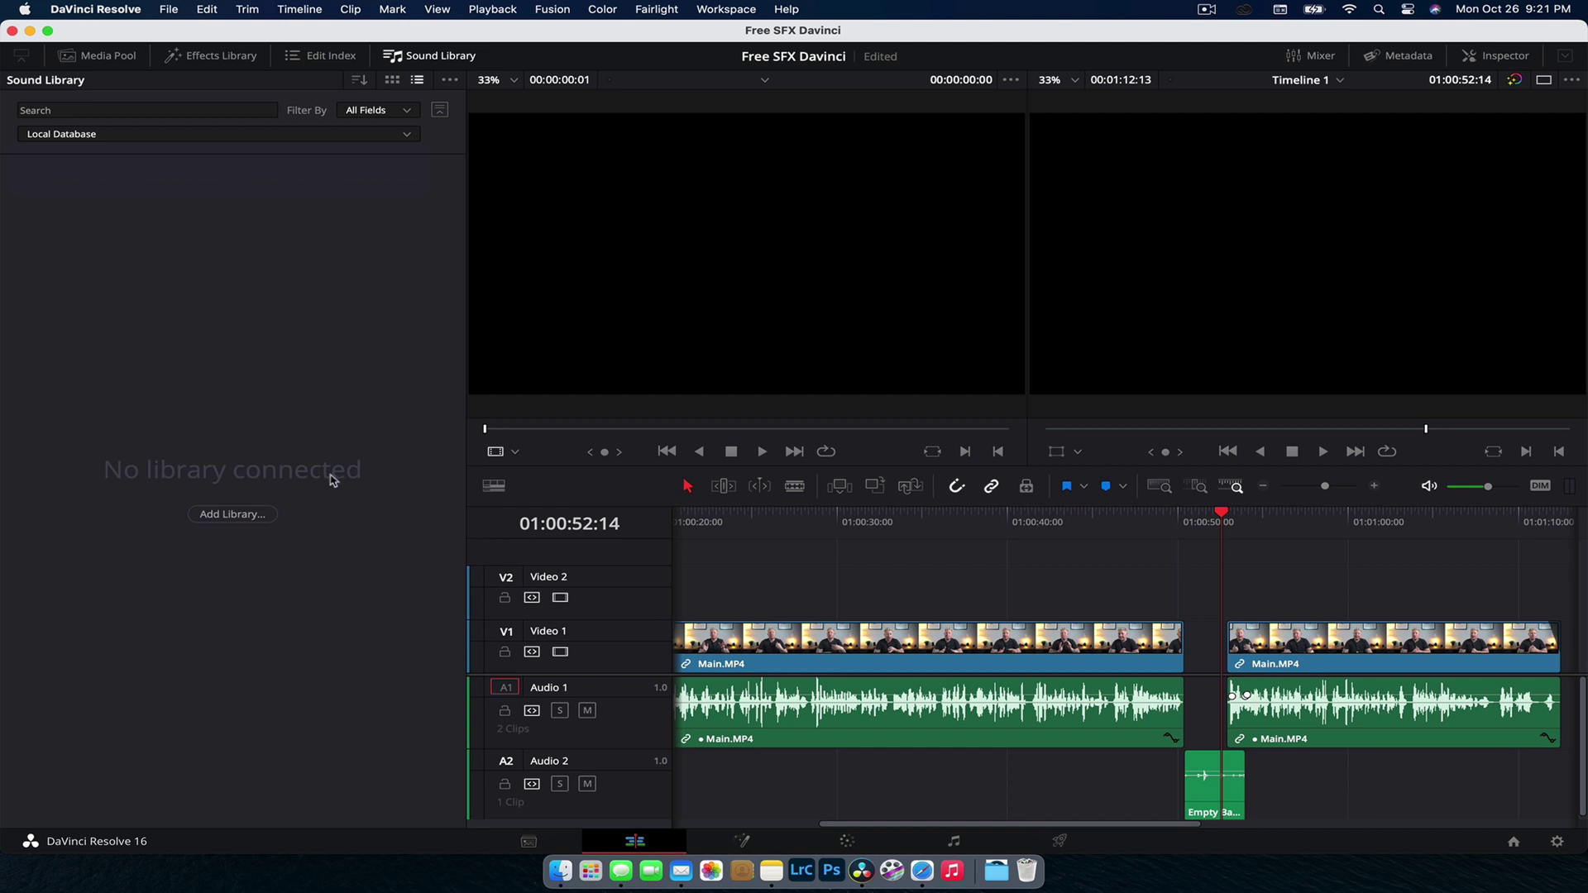
{"action": "left_click", "coordinate": [259, 516]}
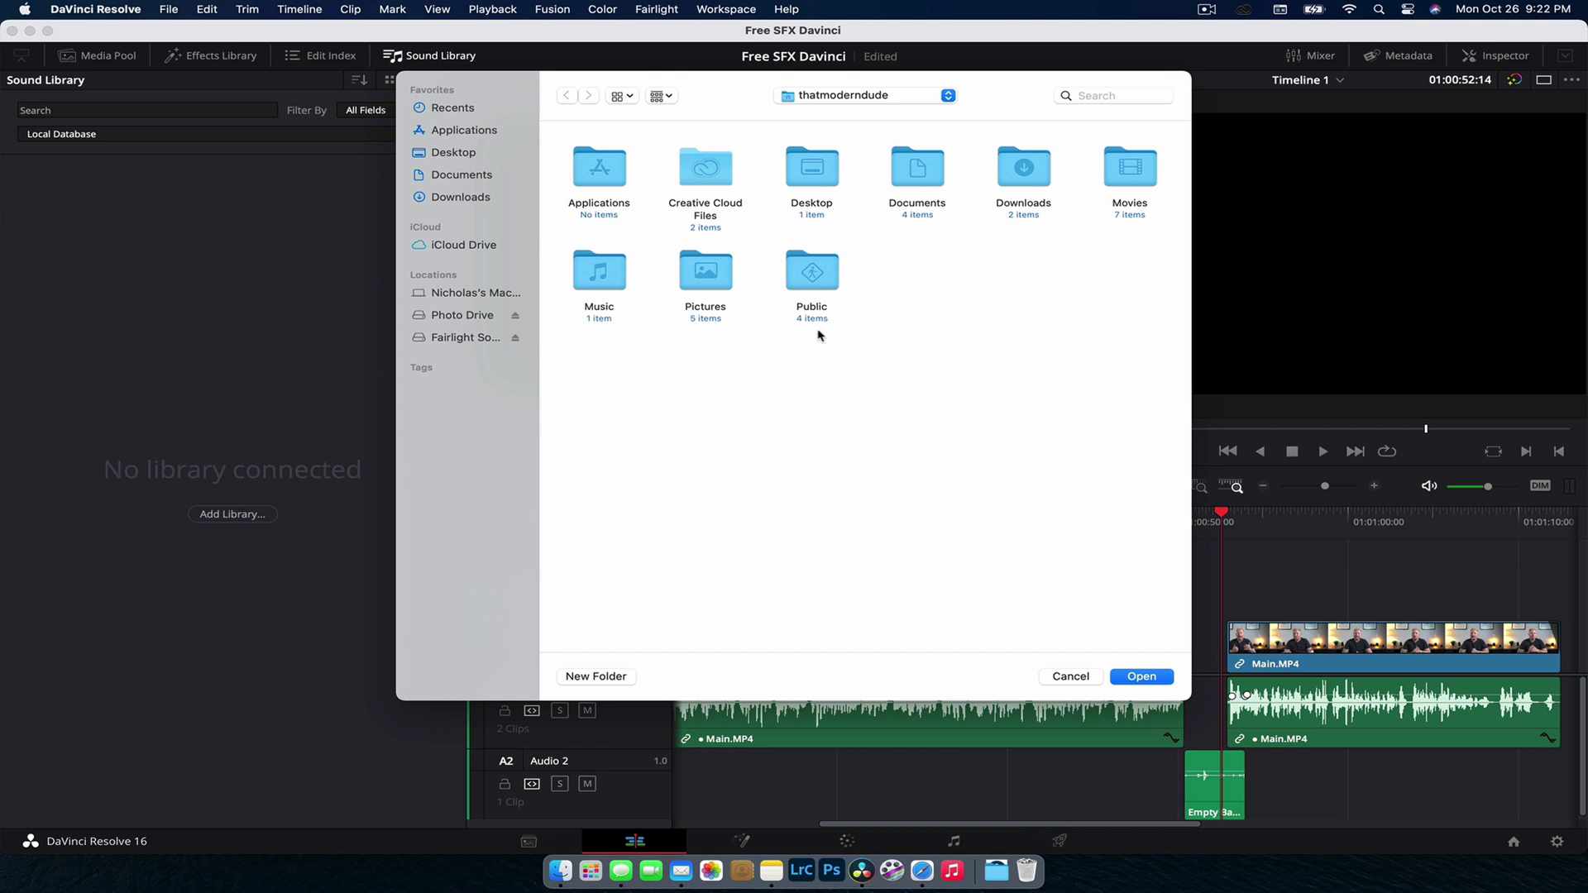
Step: Browse into Movies > Fairlight Sound Library in the library folder picker
{"action": "double_click", "coordinate": [1132, 190]}
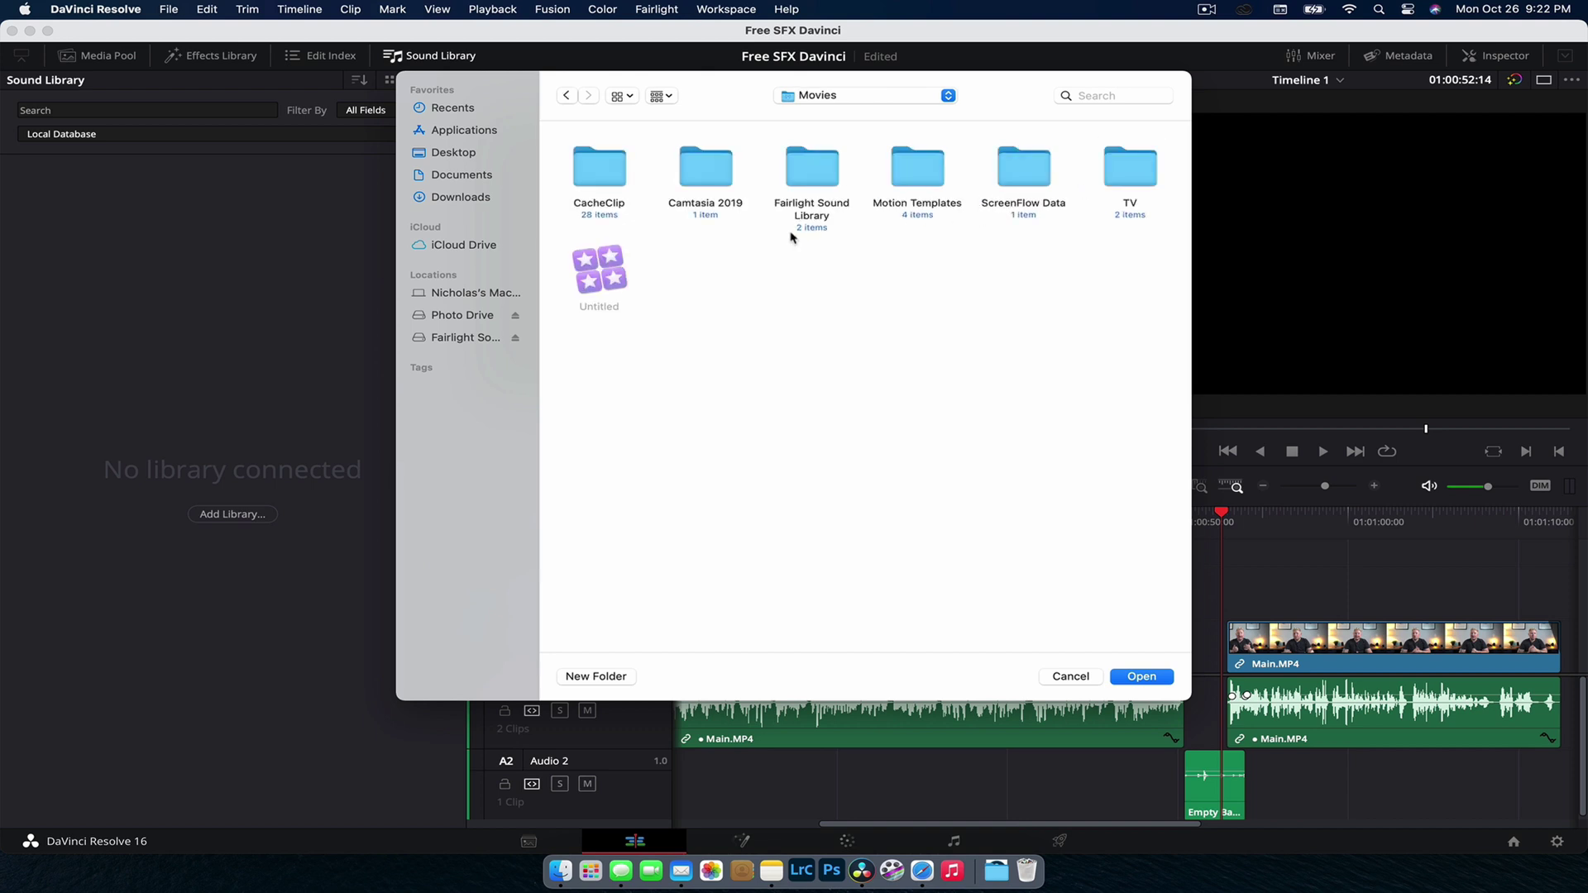
{"action": "double_click", "coordinate": [815, 178]}
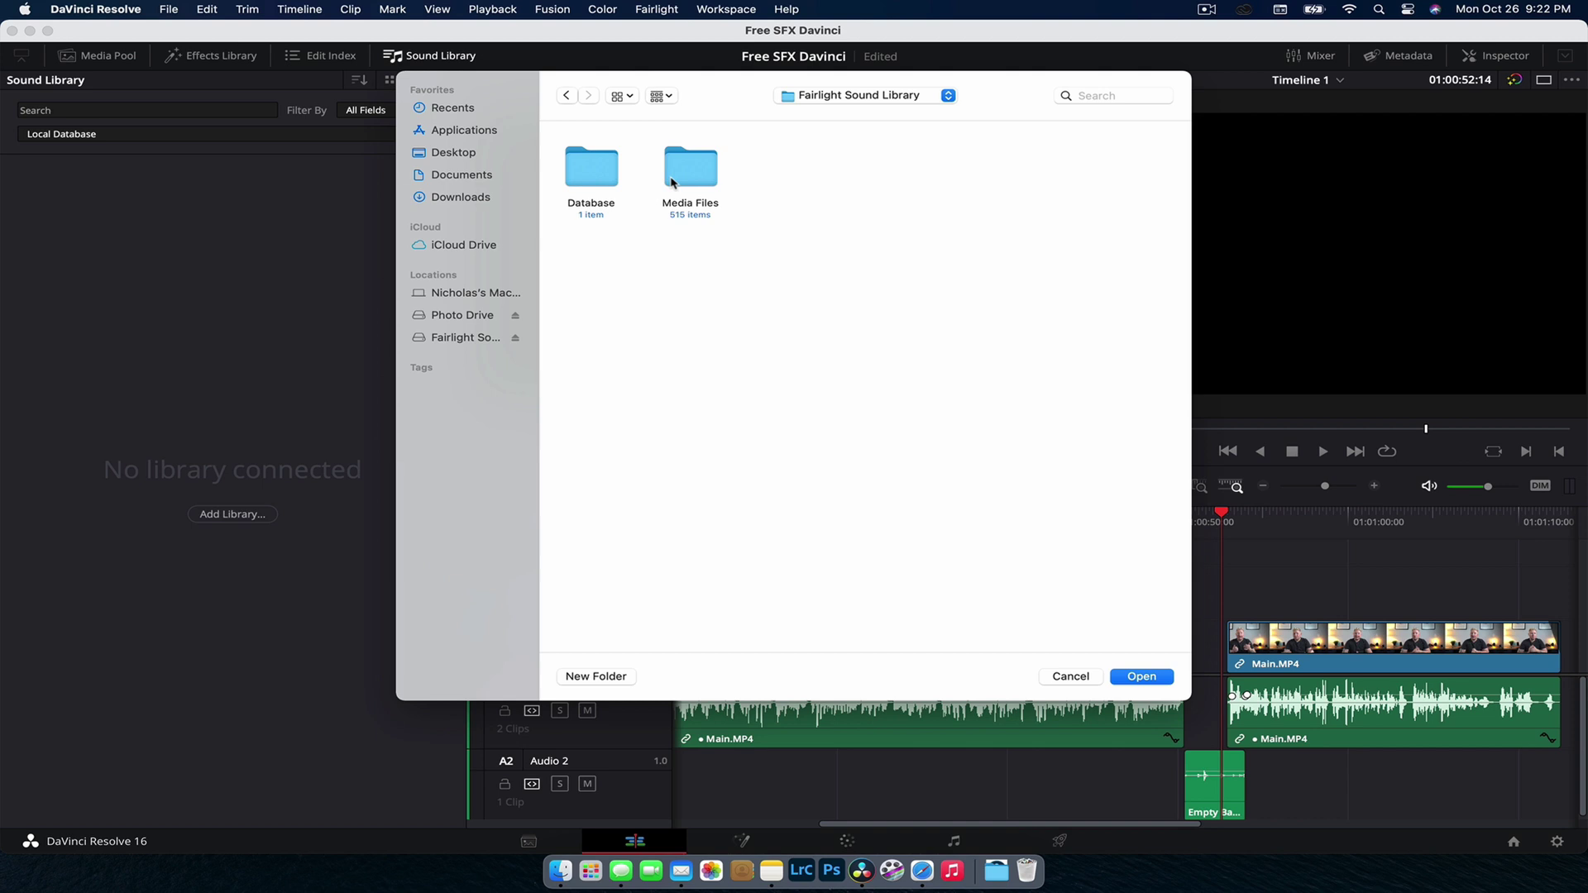
{"action": "left_click_drag", "start_coordinate": [594, 252], "coordinate": [621, 292]}
{"action": "left_click", "coordinate": [790, 169]}
{"action": "left_click", "coordinate": [620, 292]}
{"action": "right_click", "coordinate": [762, 173]}
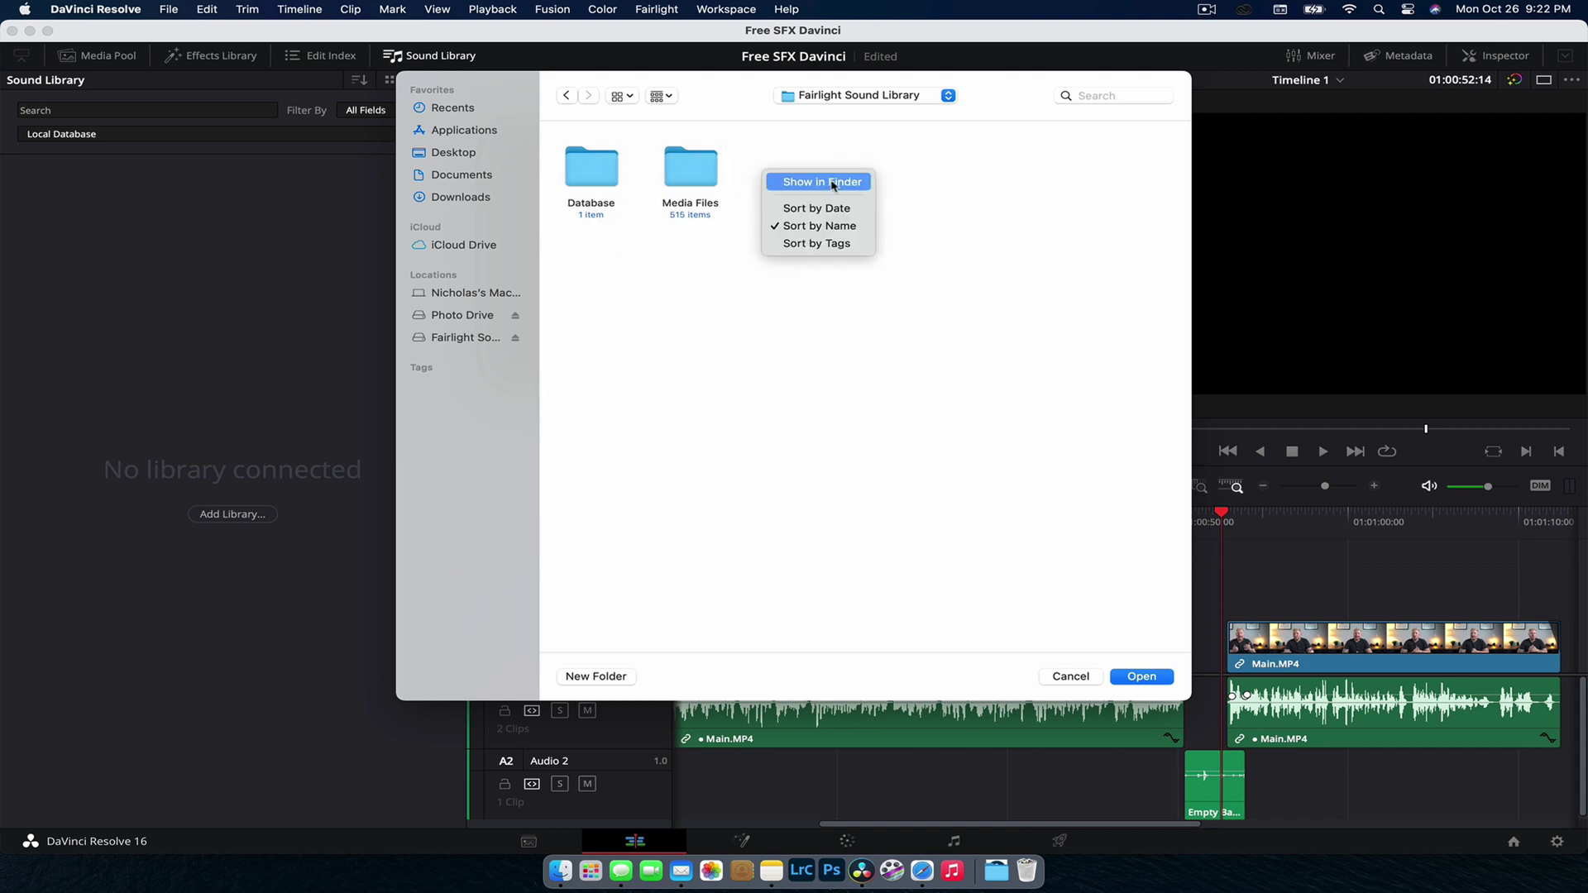
{"action": "left_click", "coordinate": [900, 222]}
Step: Create a My Music folder, scan it as the library, and keep Local Database selected
{"action": "left_click", "coordinate": [595, 676]}
{"action": "type", "text": "My Music"}
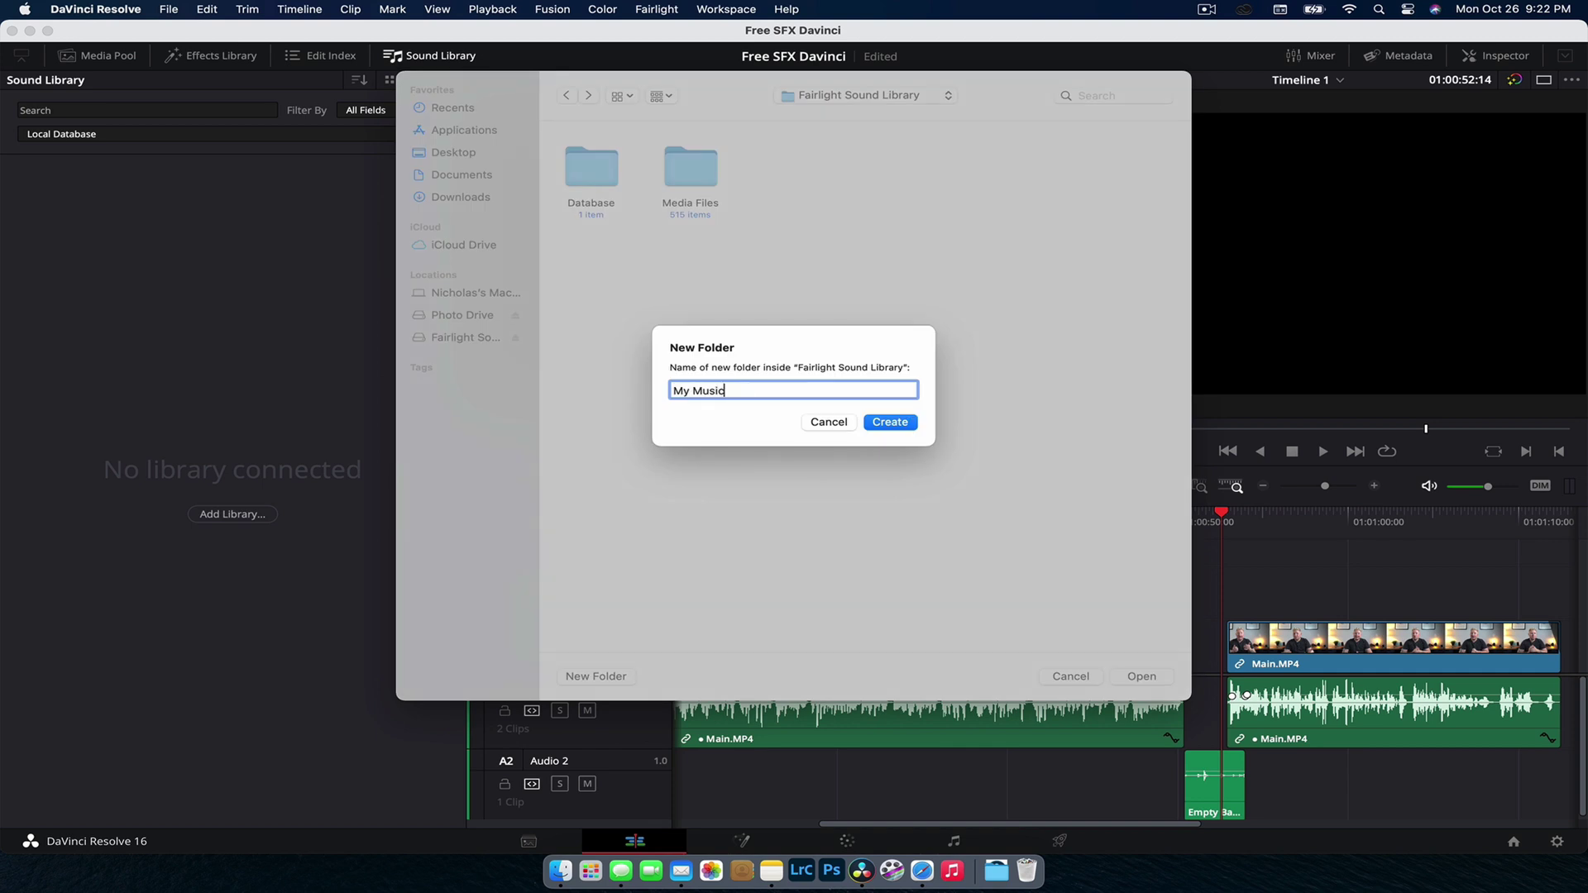
{"action": "key", "text": "Return"}
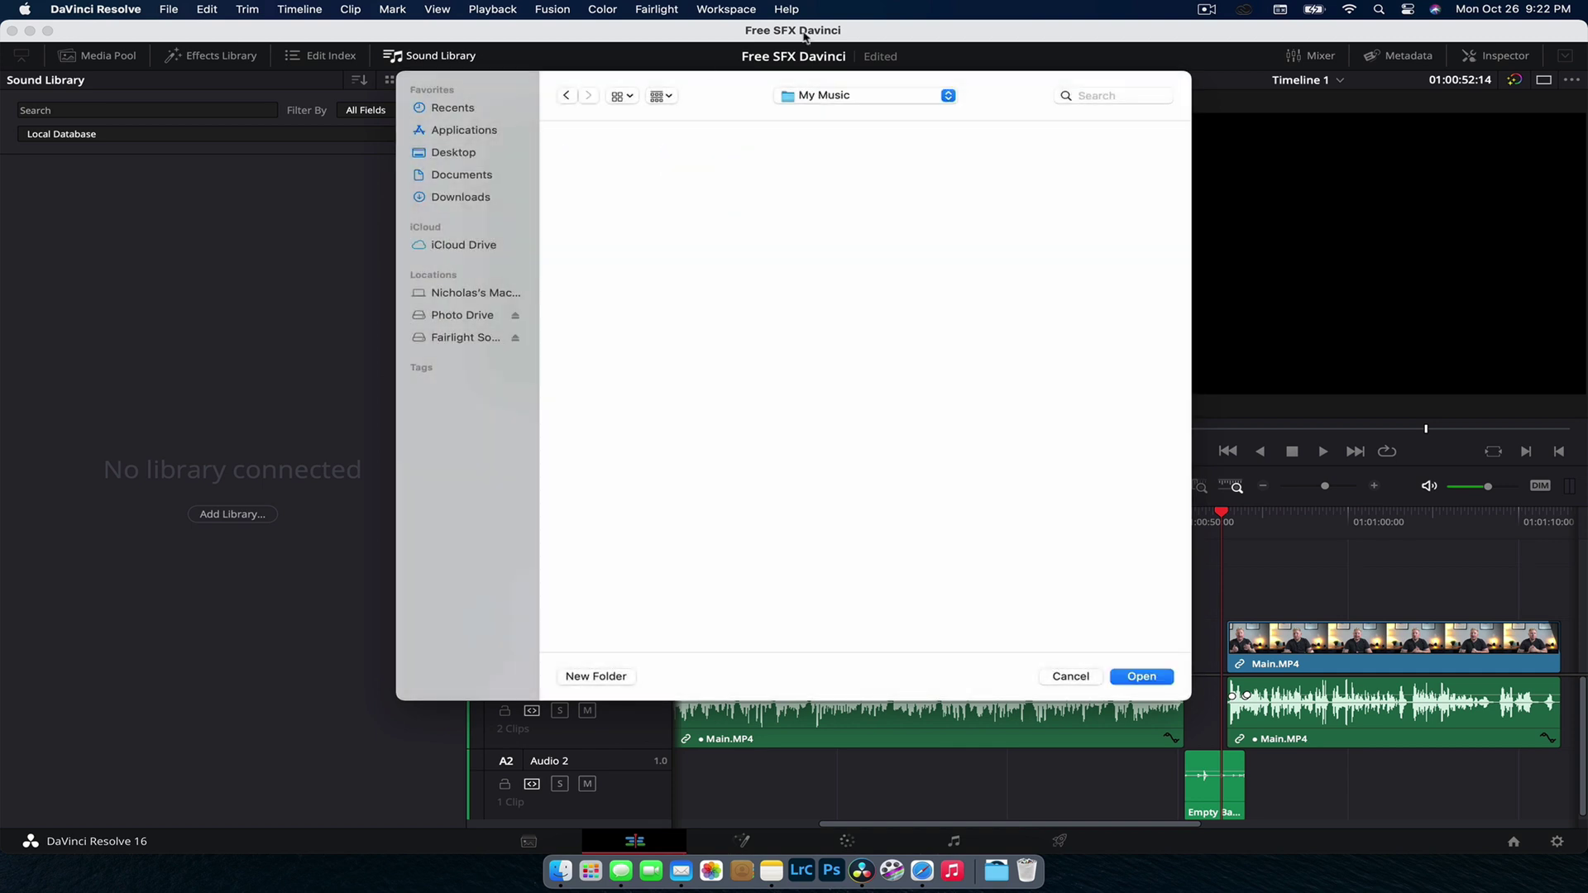
{"action": "left_click", "coordinate": [1136, 682]}
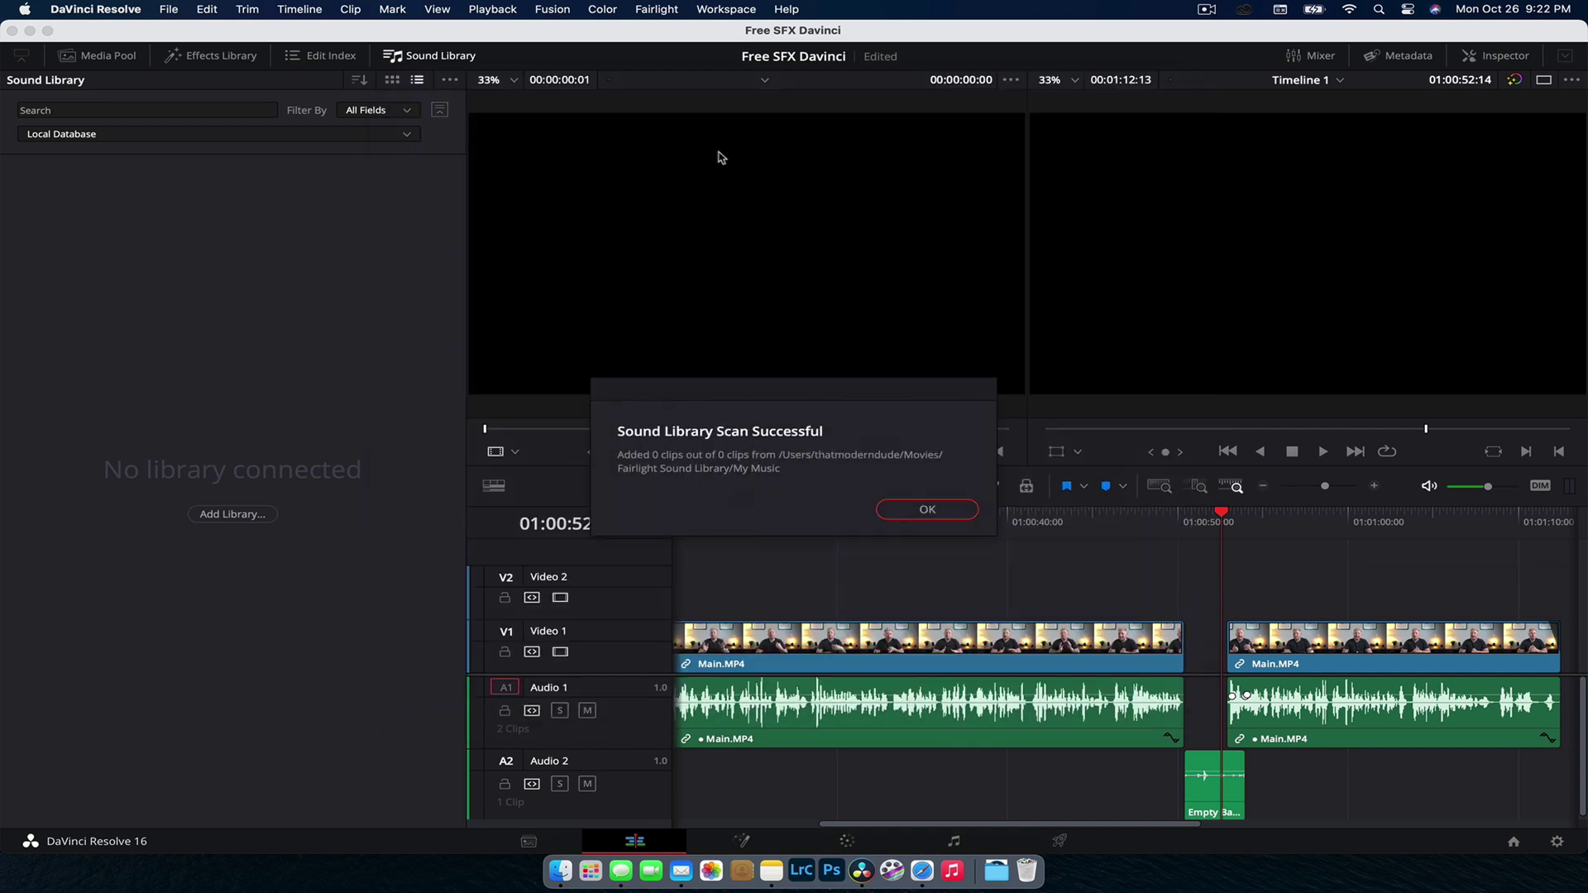
{"action": "left_click", "coordinate": [928, 510]}
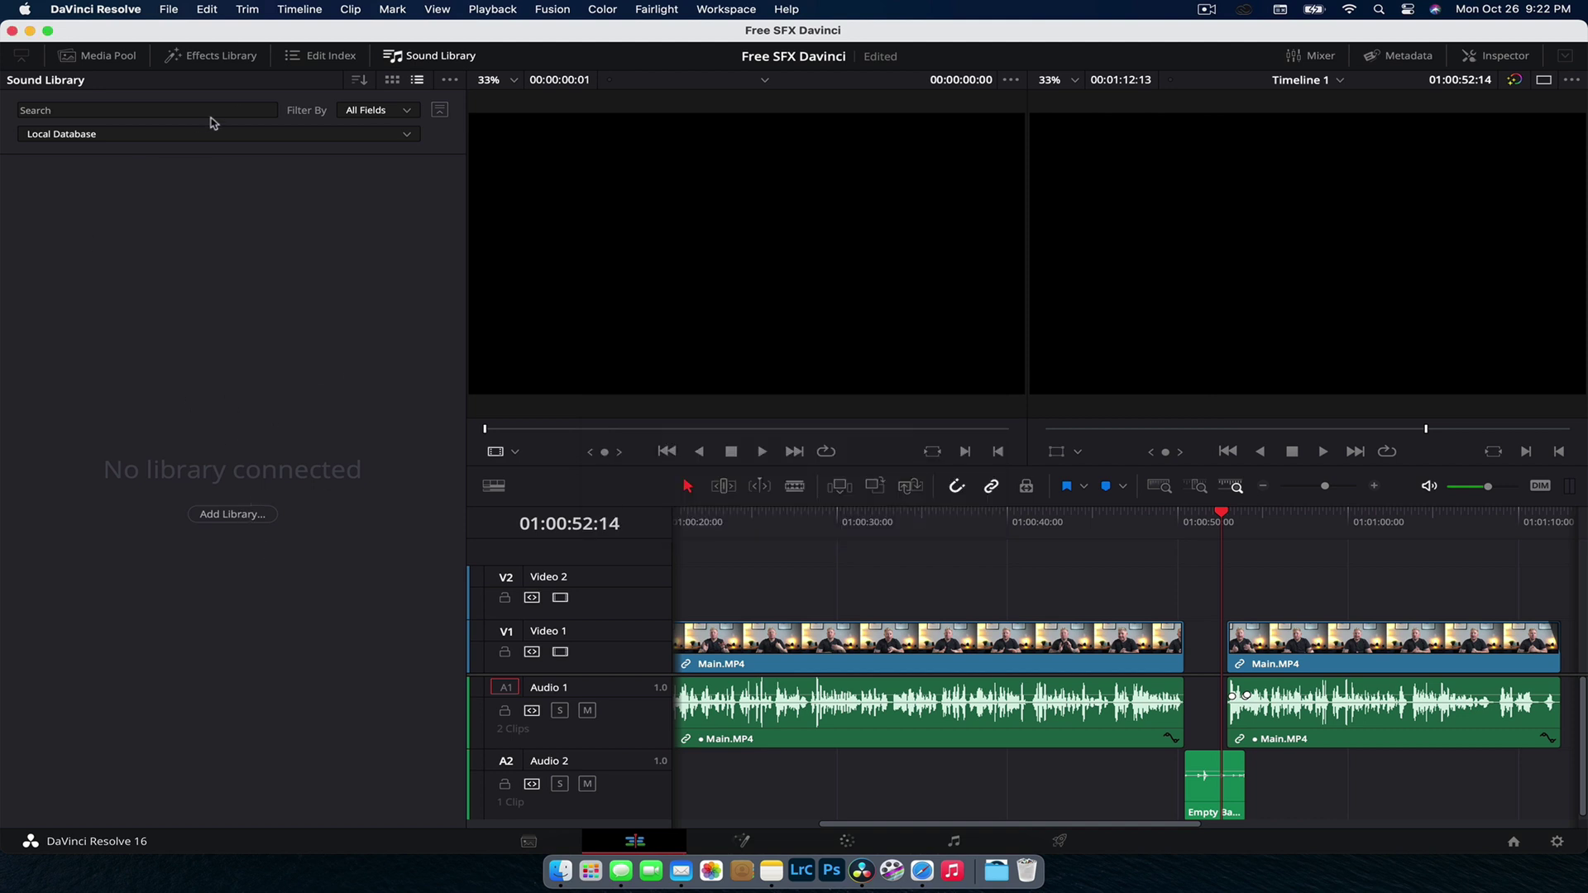
{"action": "left_click", "coordinate": [252, 136]}
{"action": "left_click", "coordinate": [252, 172]}
Step: Minimize DaVinci Resolve, launch Safari and open Artlist from the Start Page favorites
{"action": "left_click", "coordinate": [29, 31]}
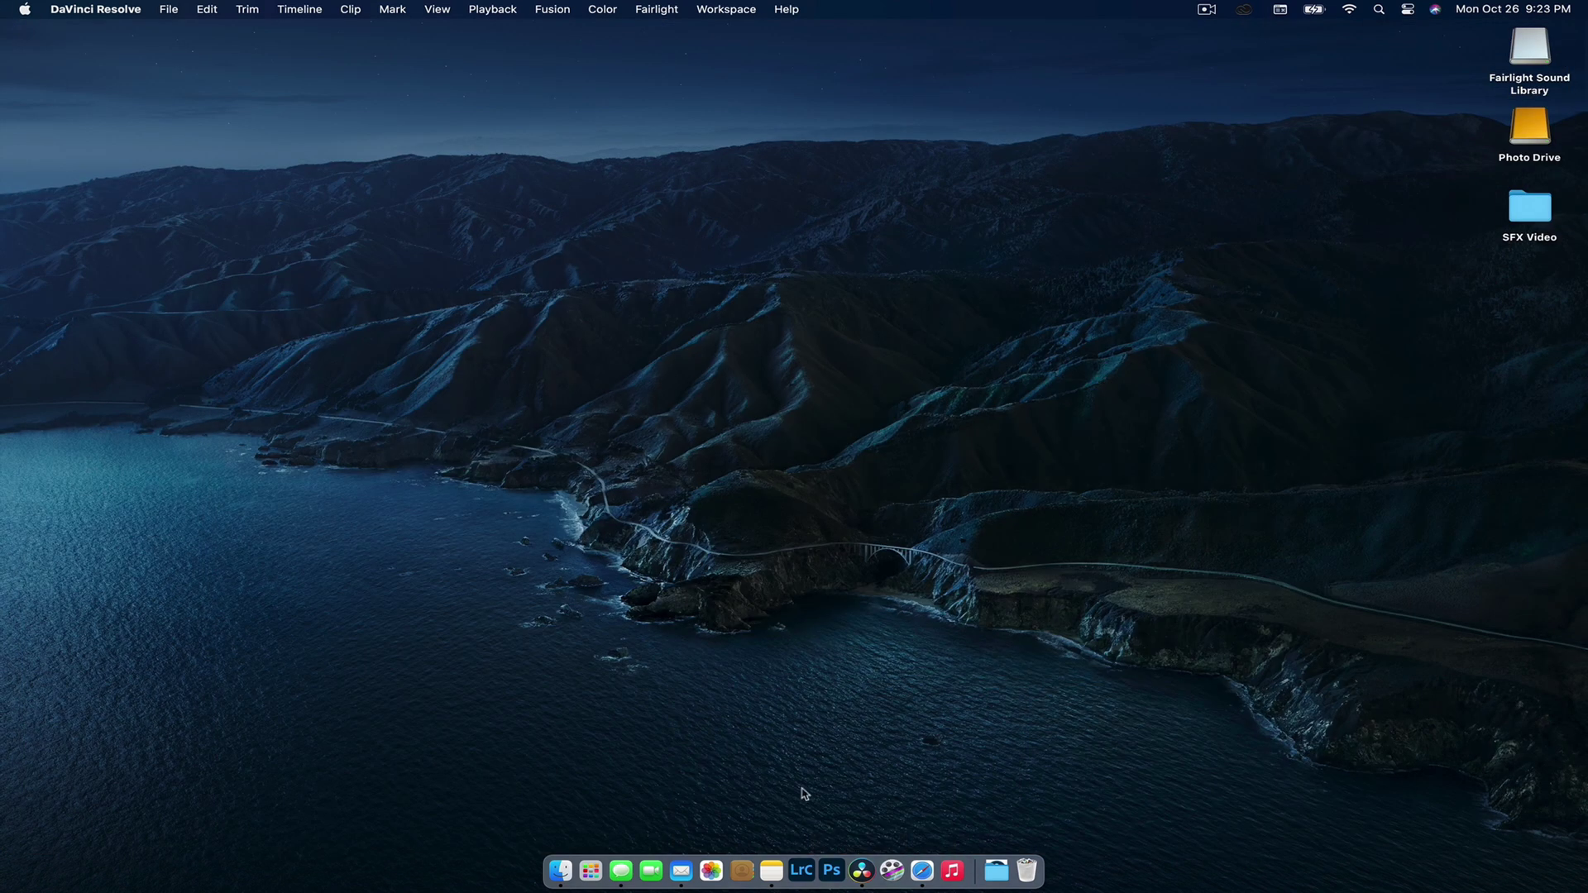
{"action": "left_click", "coordinate": [920, 869]}
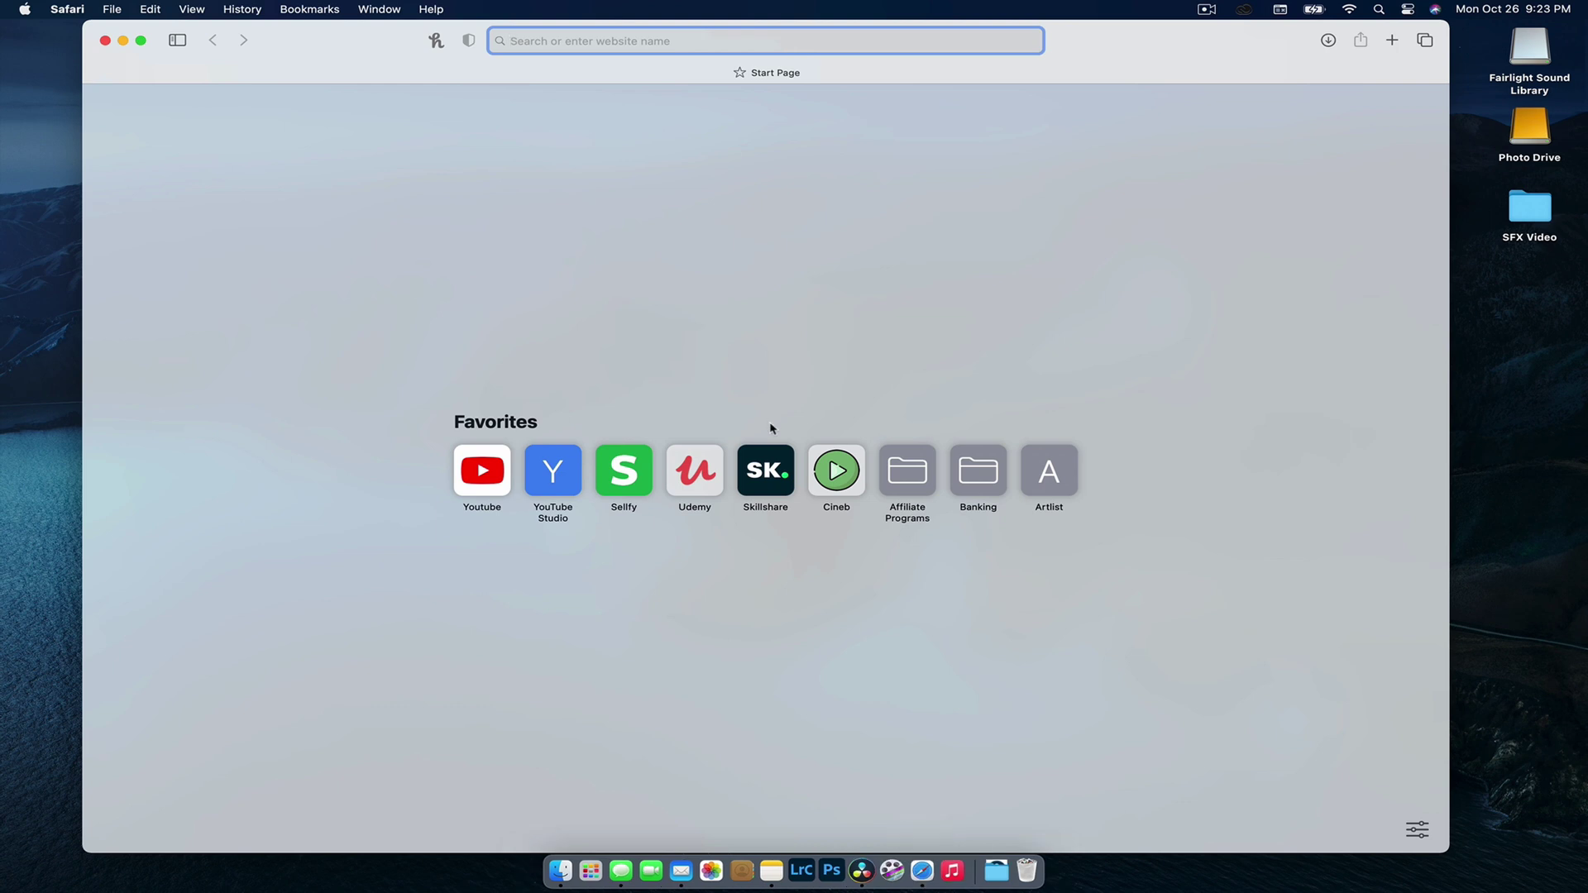
{"action": "left_click", "coordinate": [1051, 472]}
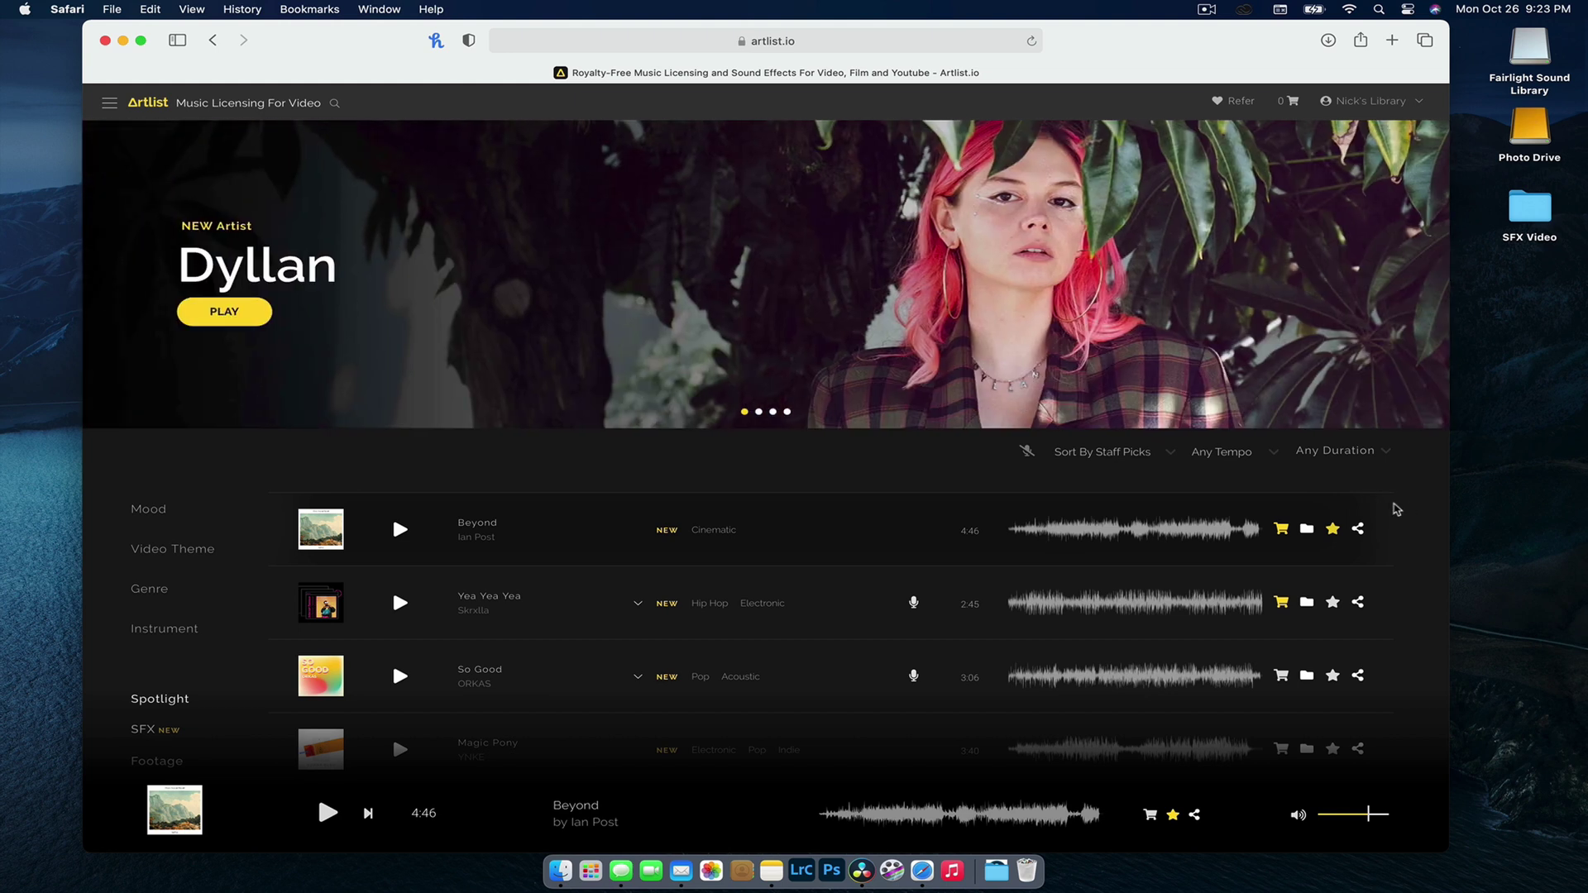
Step: Scroll down and open Artlist's Sound Effects category page
{"action": "scroll", "coordinate": [680, 405], "scroll_direction": "down", "scroll_amount": 3}
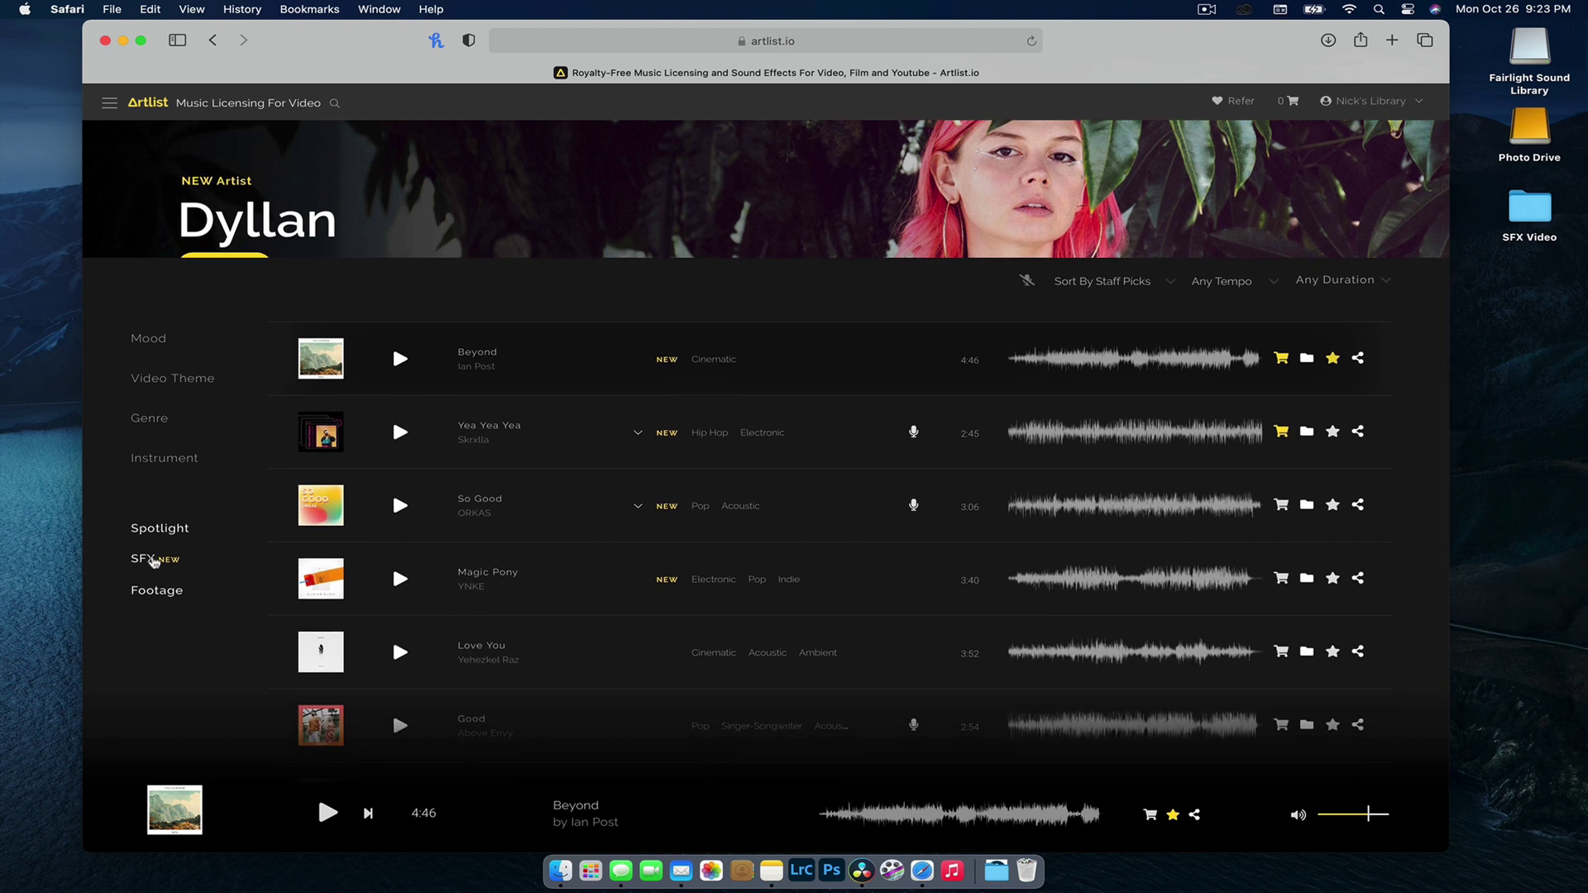
{"action": "left_click", "coordinate": [143, 560]}
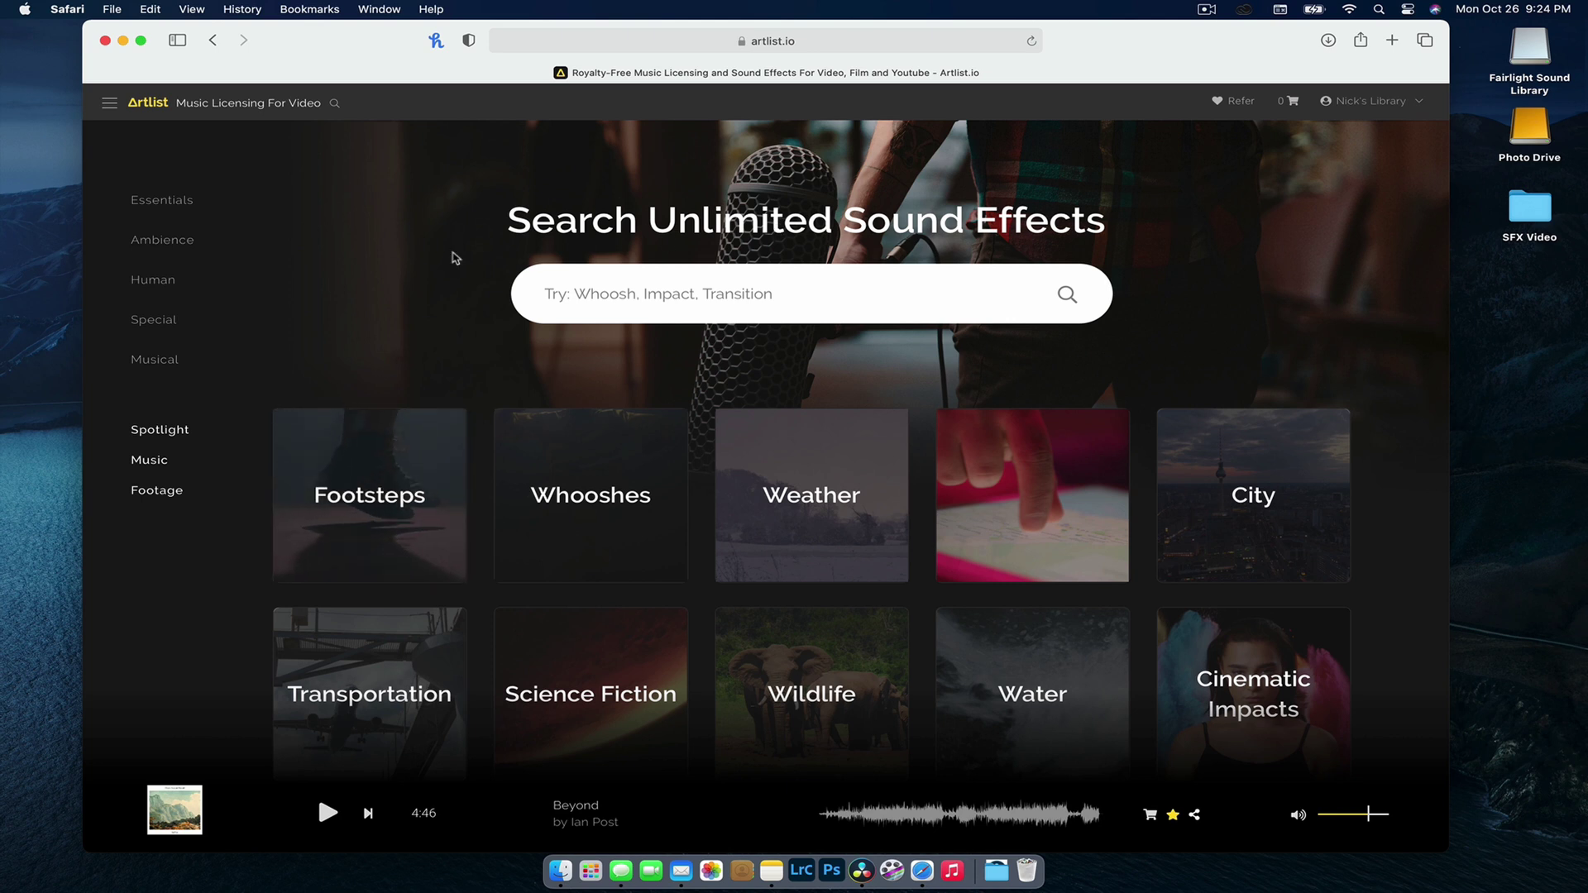
Step: Open Science Fiction, preview the 'Buzz, sci-fi atmospheric loop', and add it to the cart
{"action": "scroll", "coordinate": [1255, 446], "scroll_direction": "down", "scroll_amount": 5}
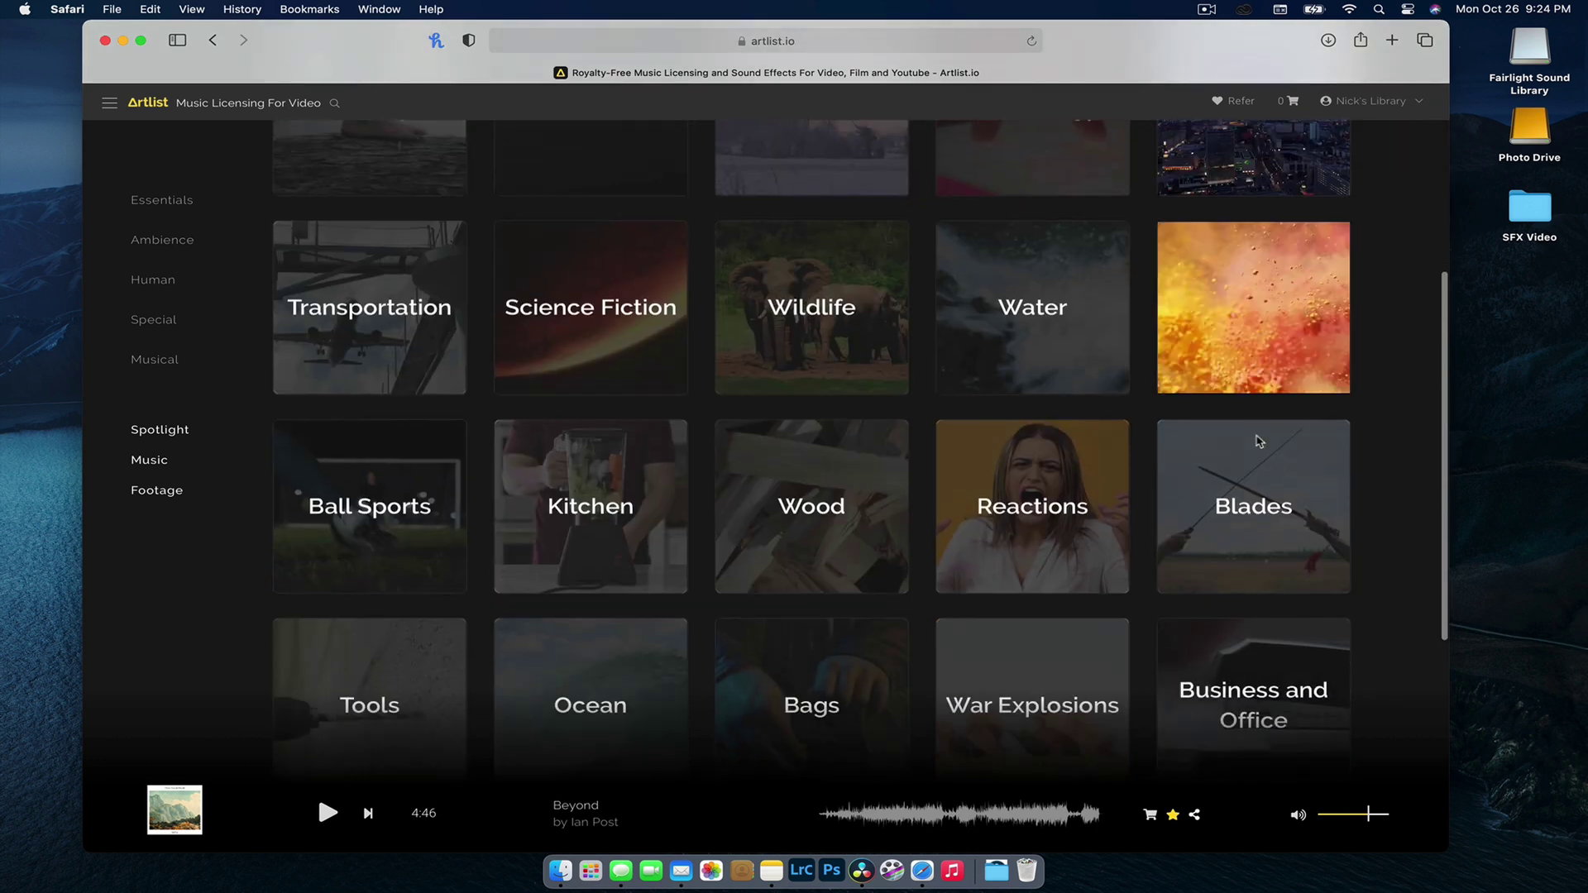
{"action": "left_click", "coordinate": [585, 306]}
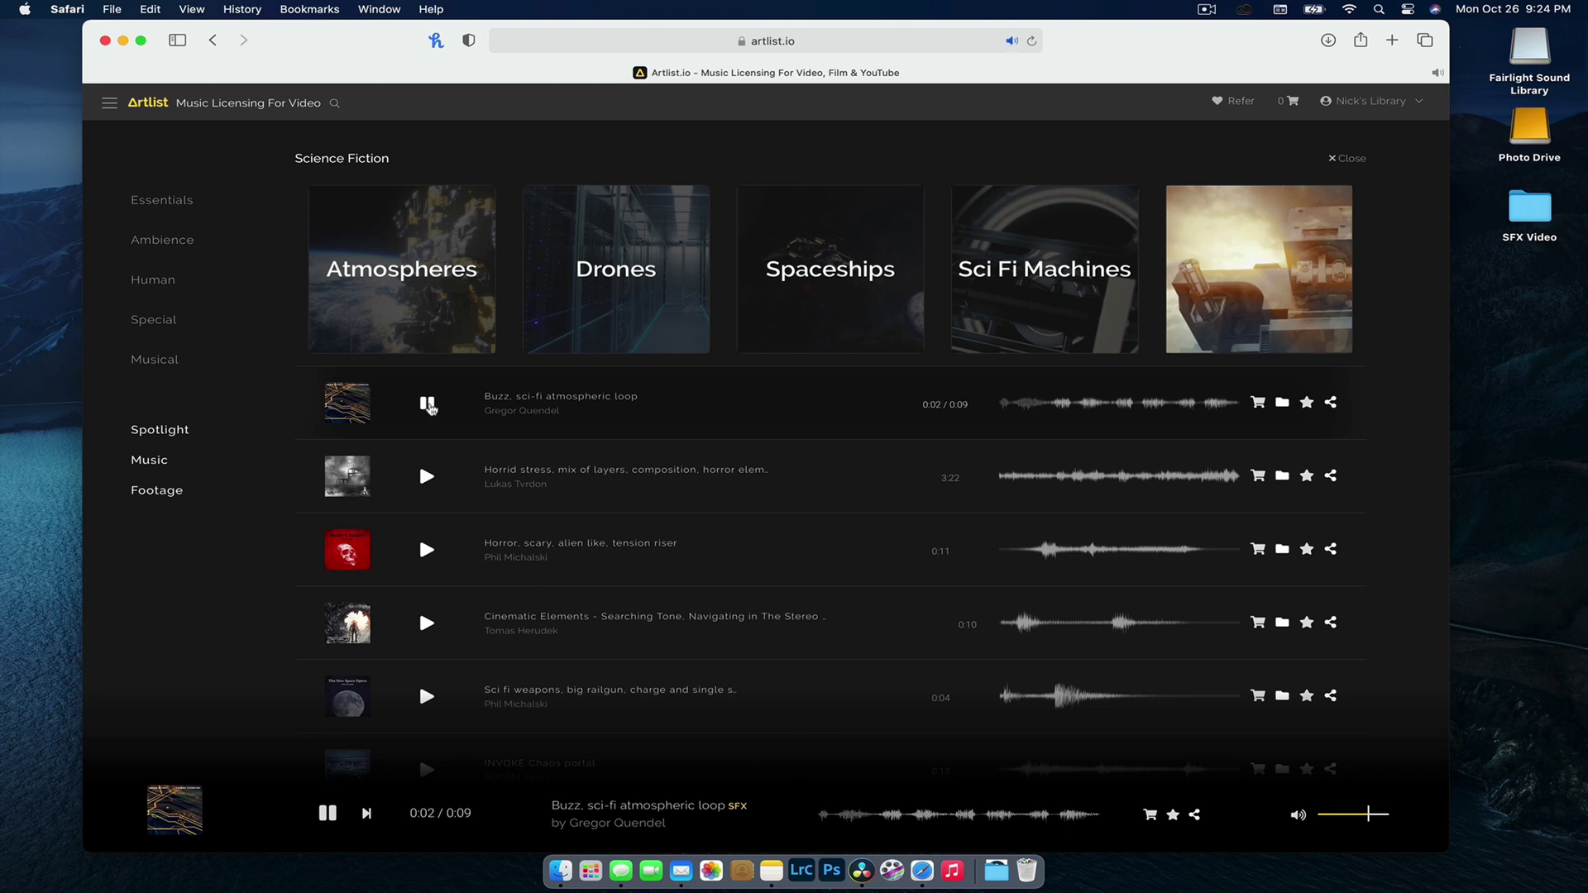
{"action": "left_click", "coordinate": [427, 405]}
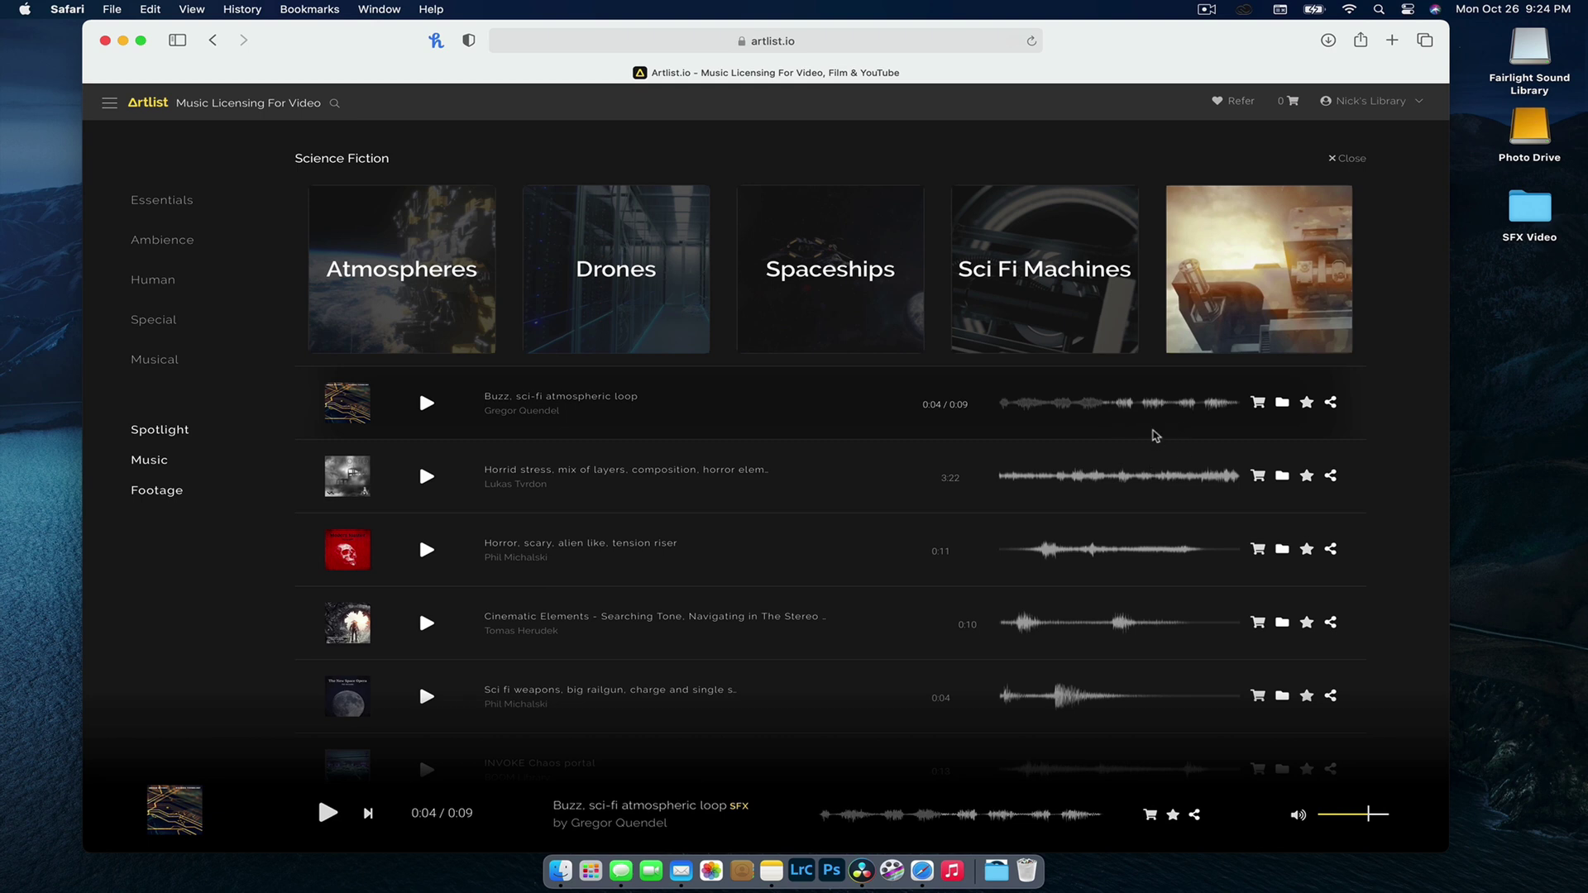
{"action": "left_click", "coordinate": [1258, 403]}
Step: Check out the Buzz loop, save its WAV into My Music, then close the tab and minimize Safari
{"action": "left_click", "coordinate": [1293, 102]}
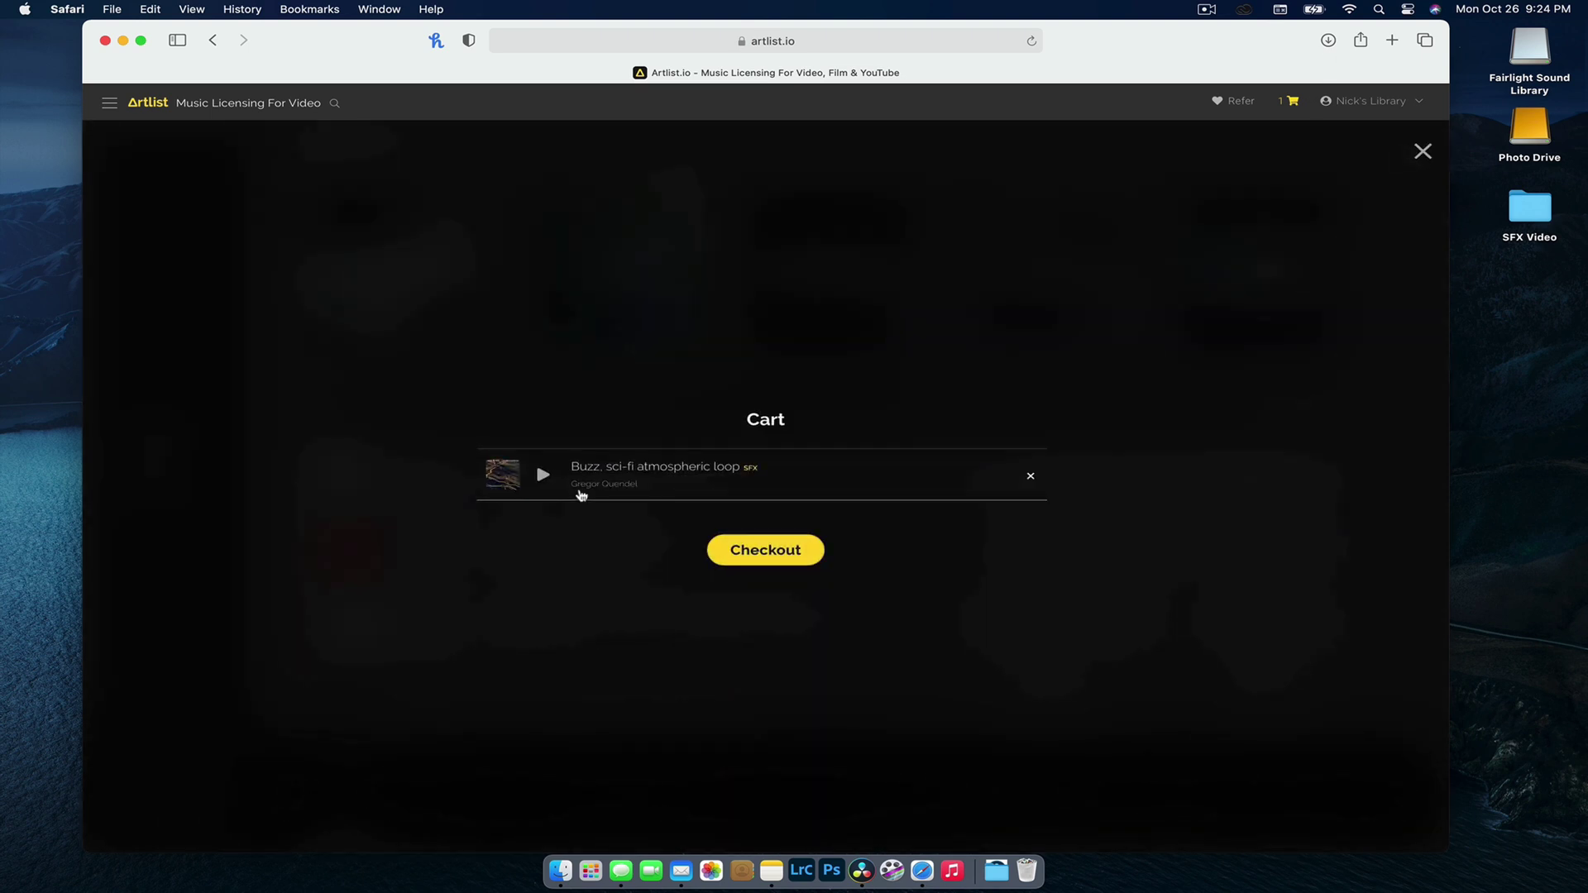
{"action": "left_click", "coordinate": [783, 556]}
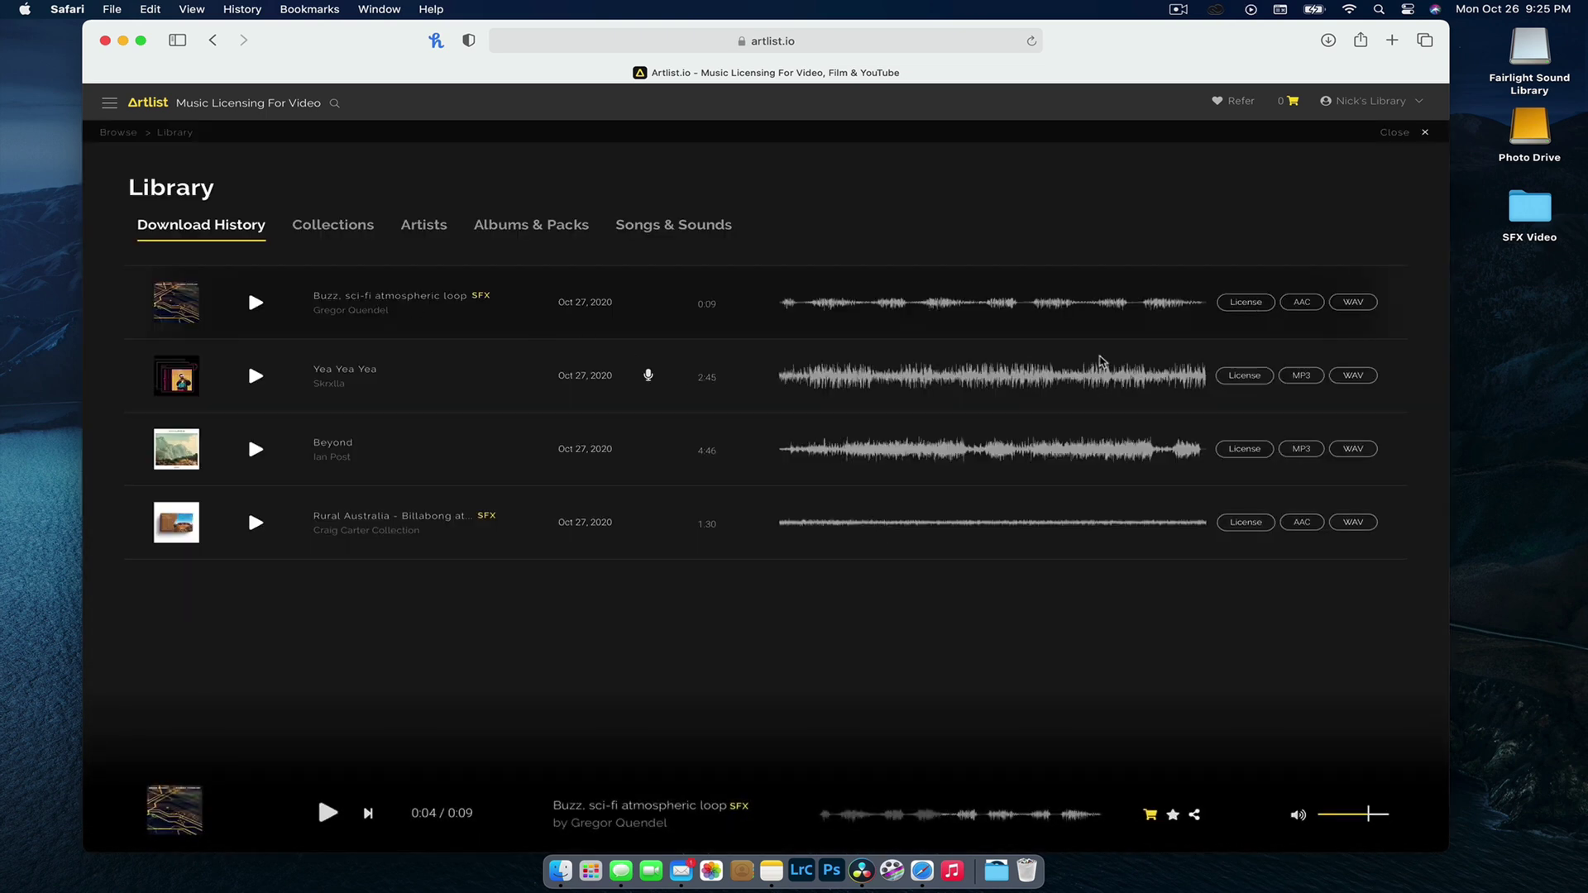
{"action": "left_click", "coordinate": [1357, 303]}
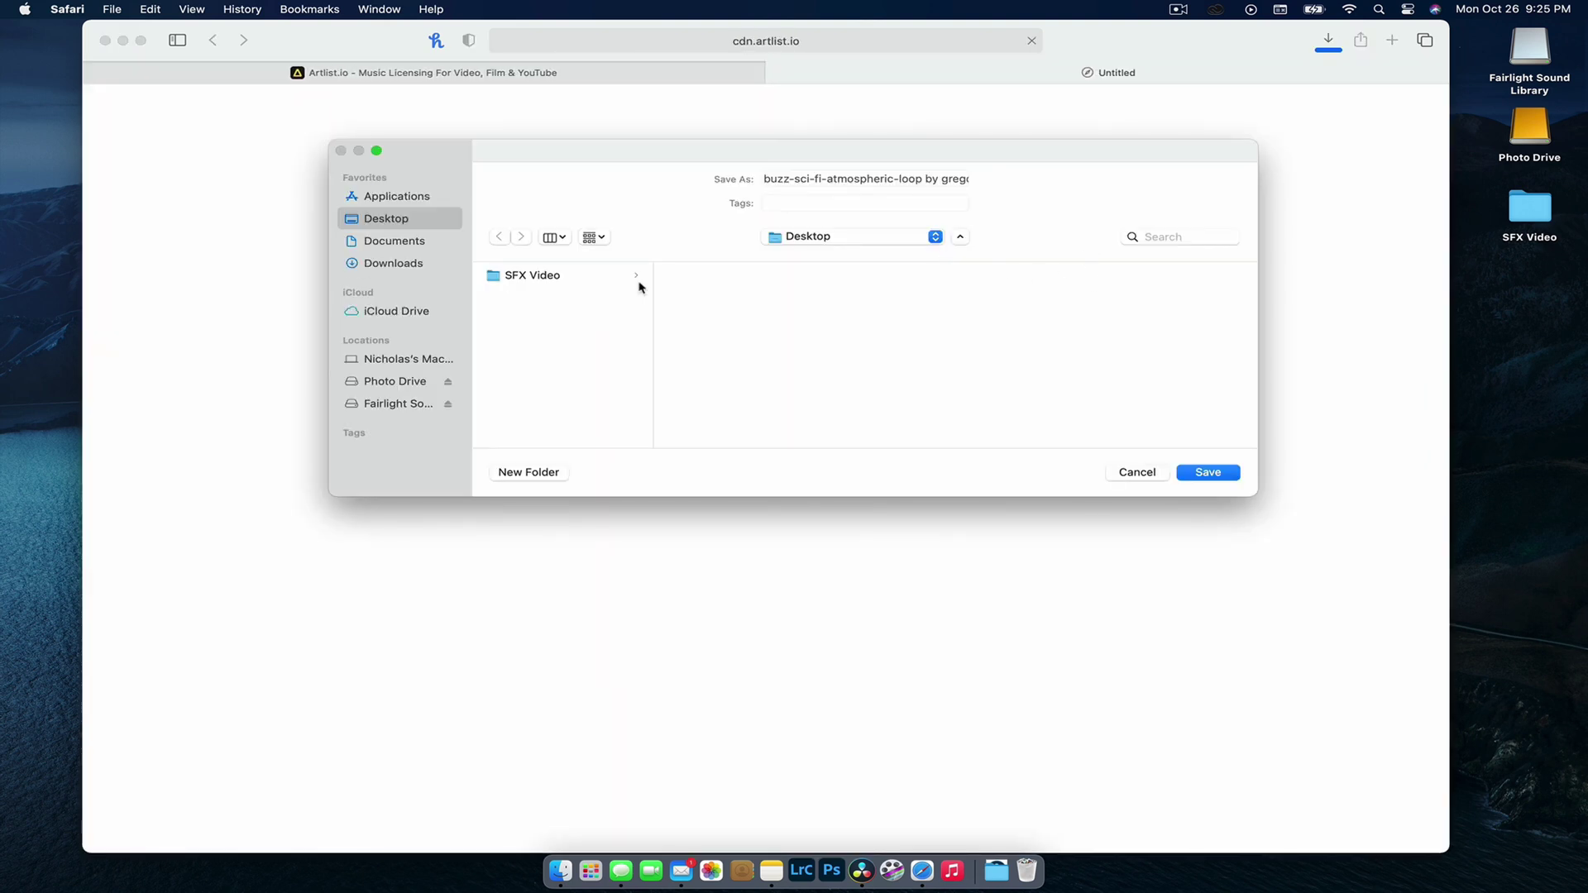
{"action": "left_click", "coordinate": [409, 358]}
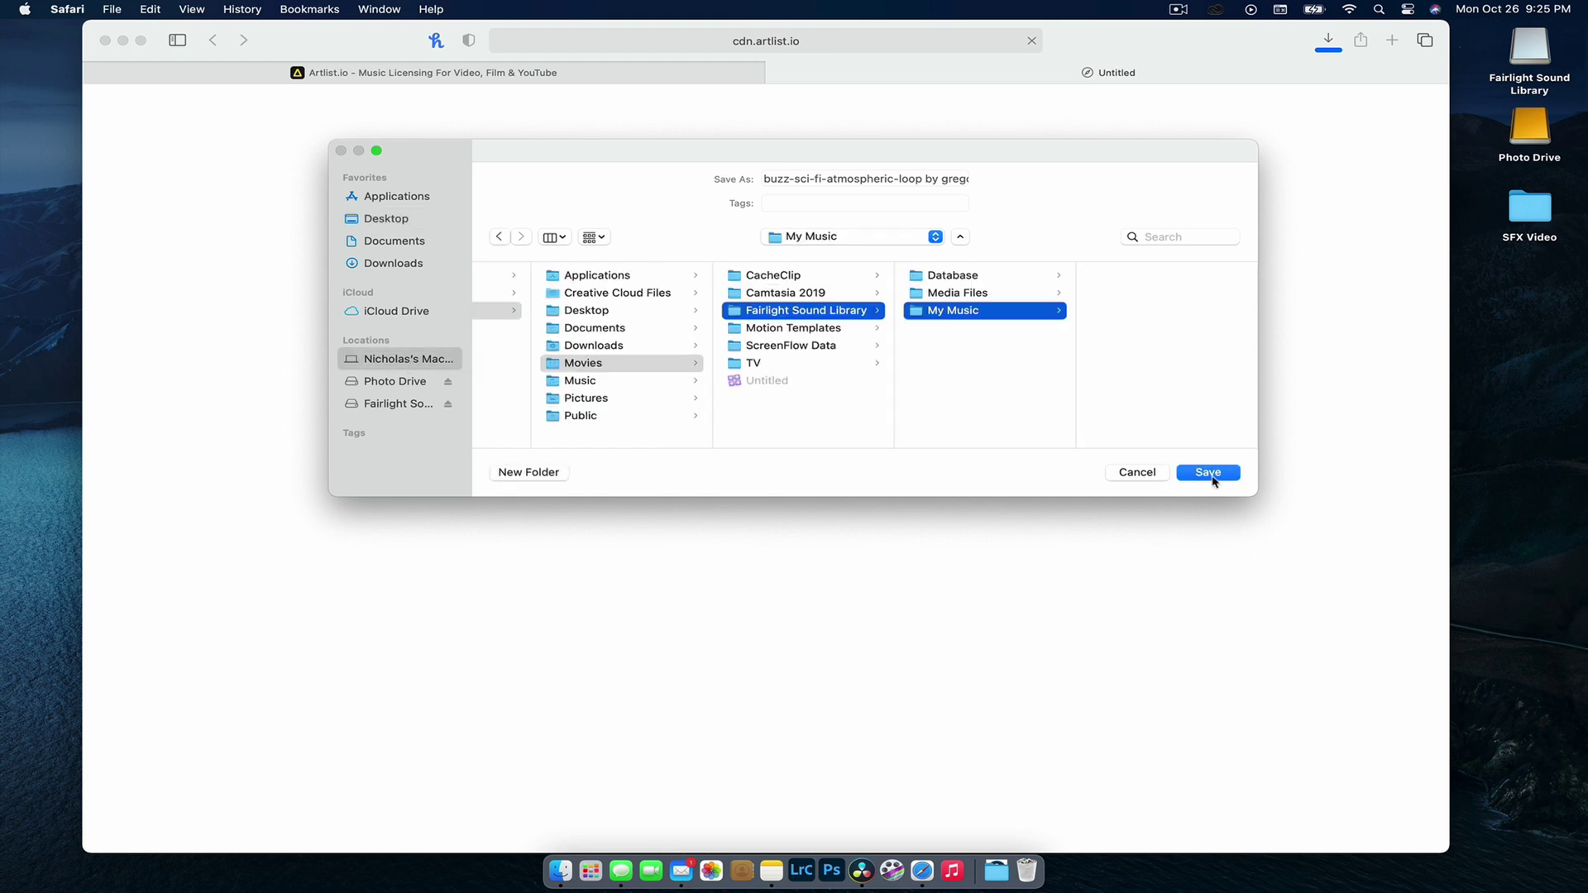
{"action": "left_click", "coordinate": [1207, 473]}
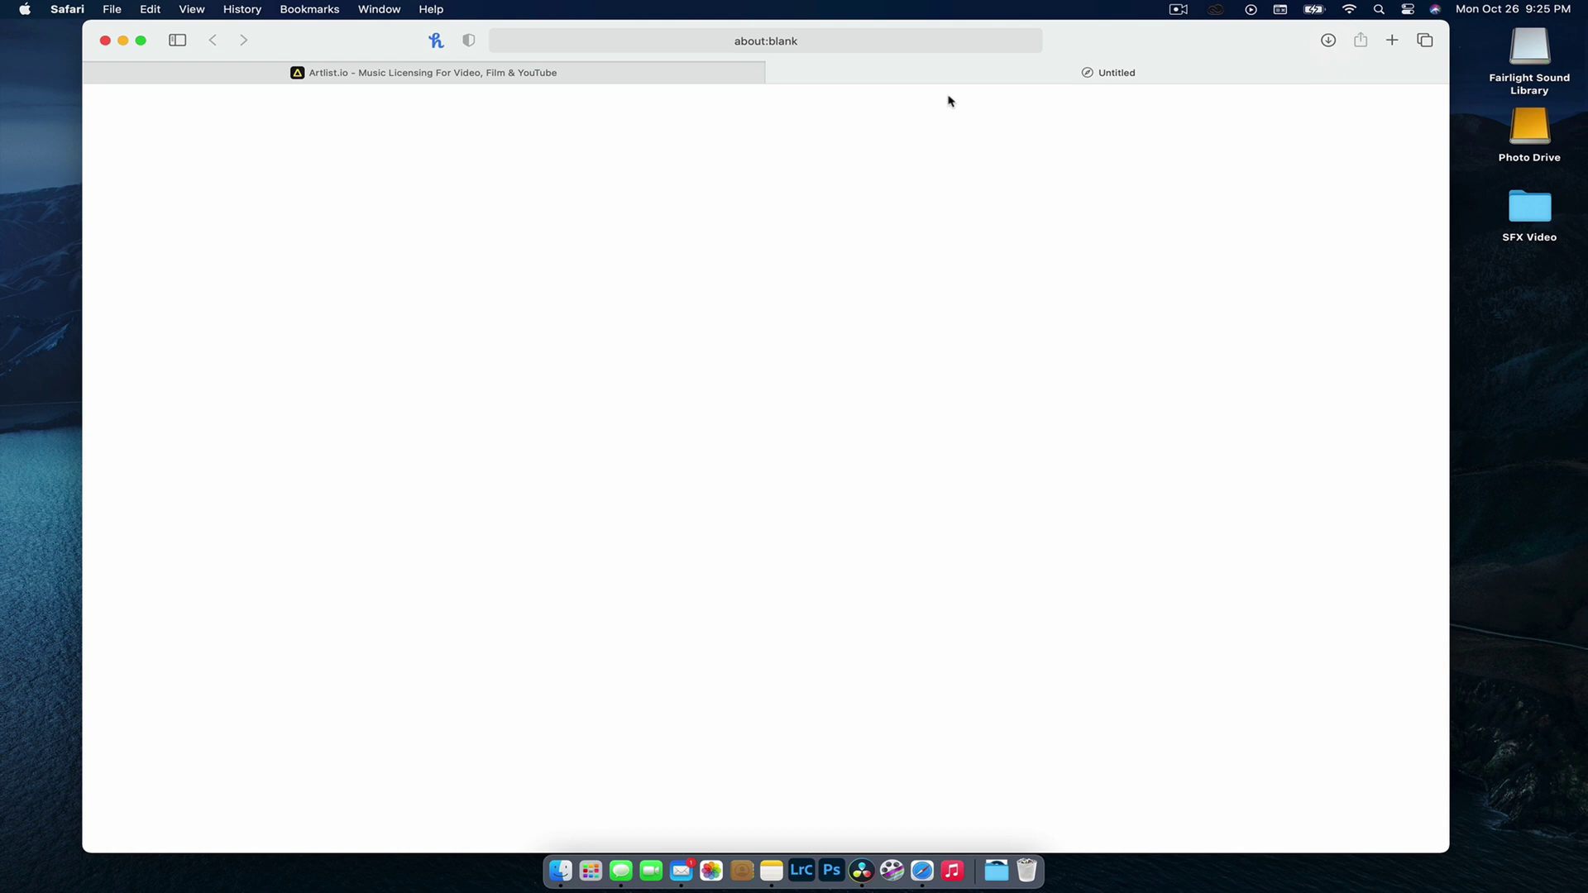
{"action": "left_click", "coordinate": [773, 71]}
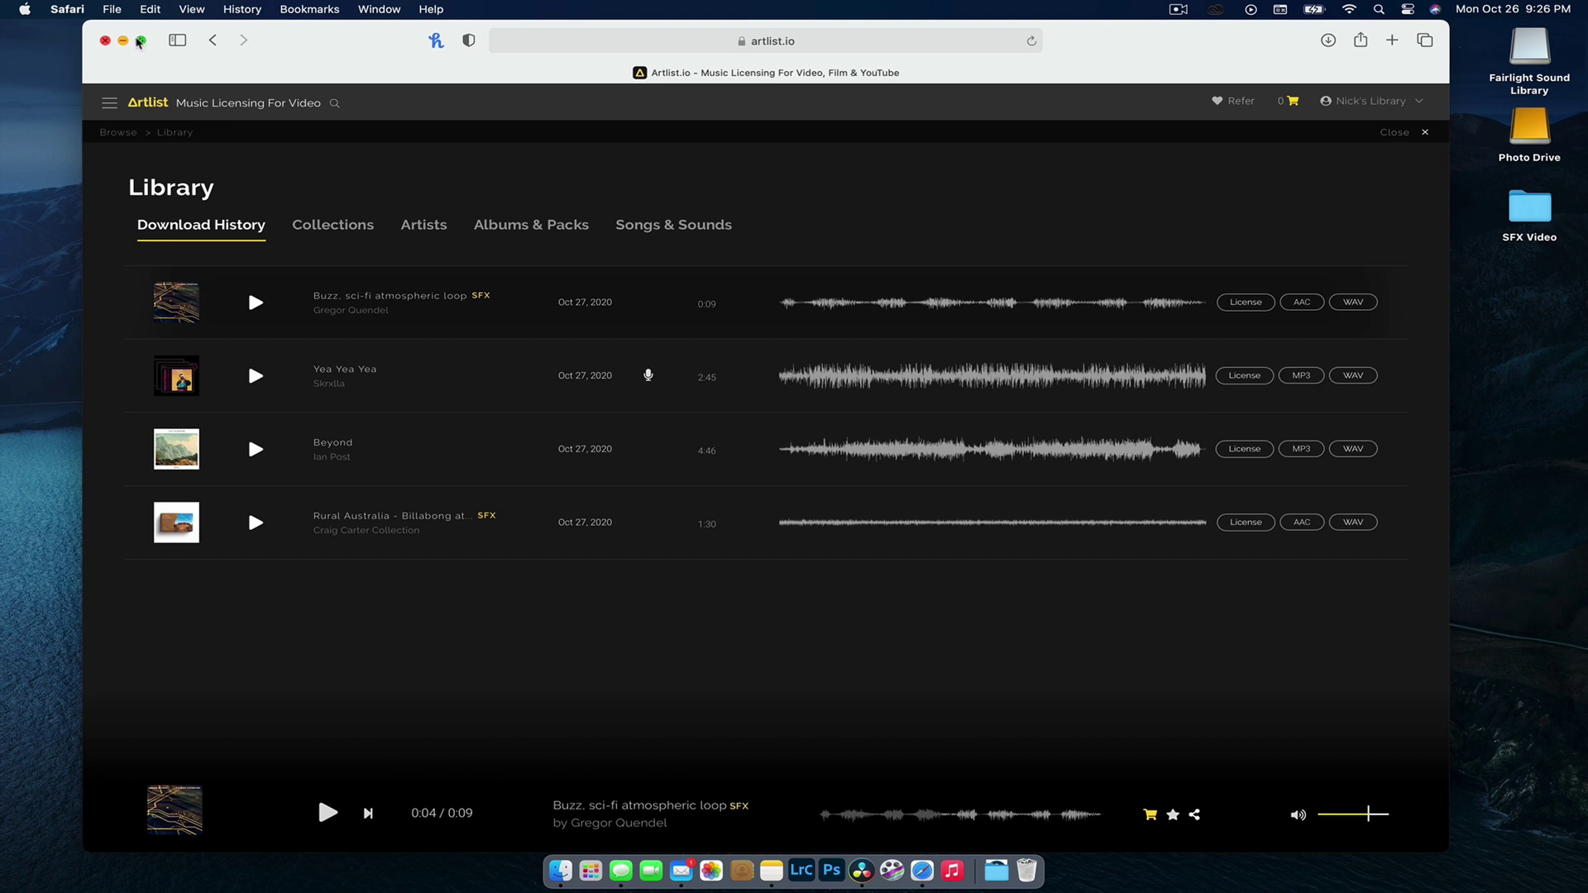
{"action": "left_click", "coordinate": [120, 43]}
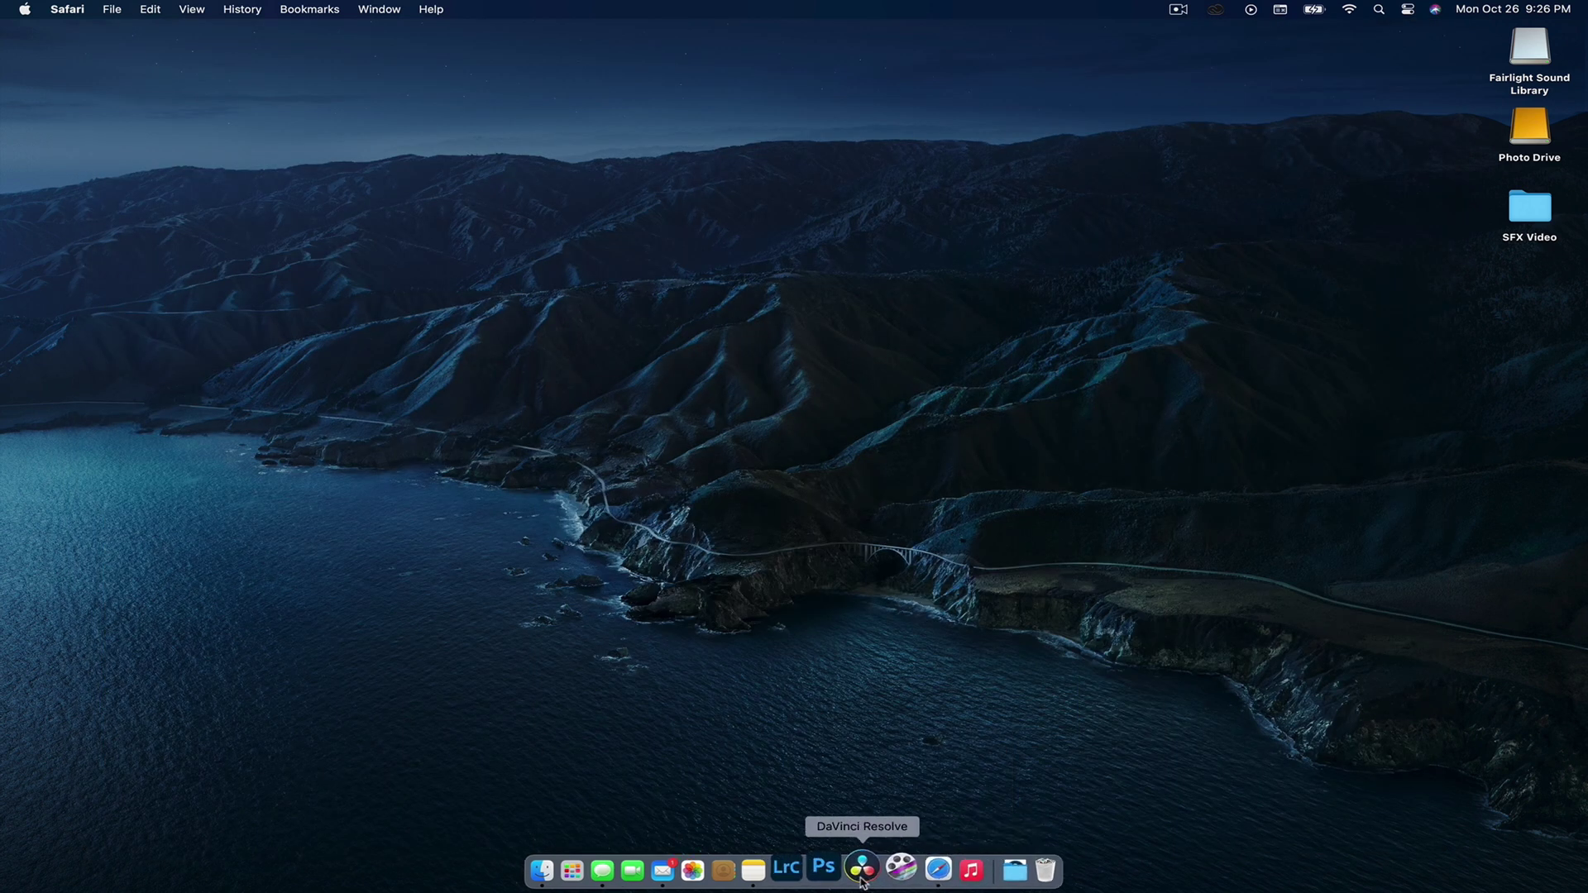
Step: In DaVinci Resolve, add Fairlight Sound Library > My Music as the library, scanning in 2 clips
{"action": "left_click", "coordinate": [860, 871]}
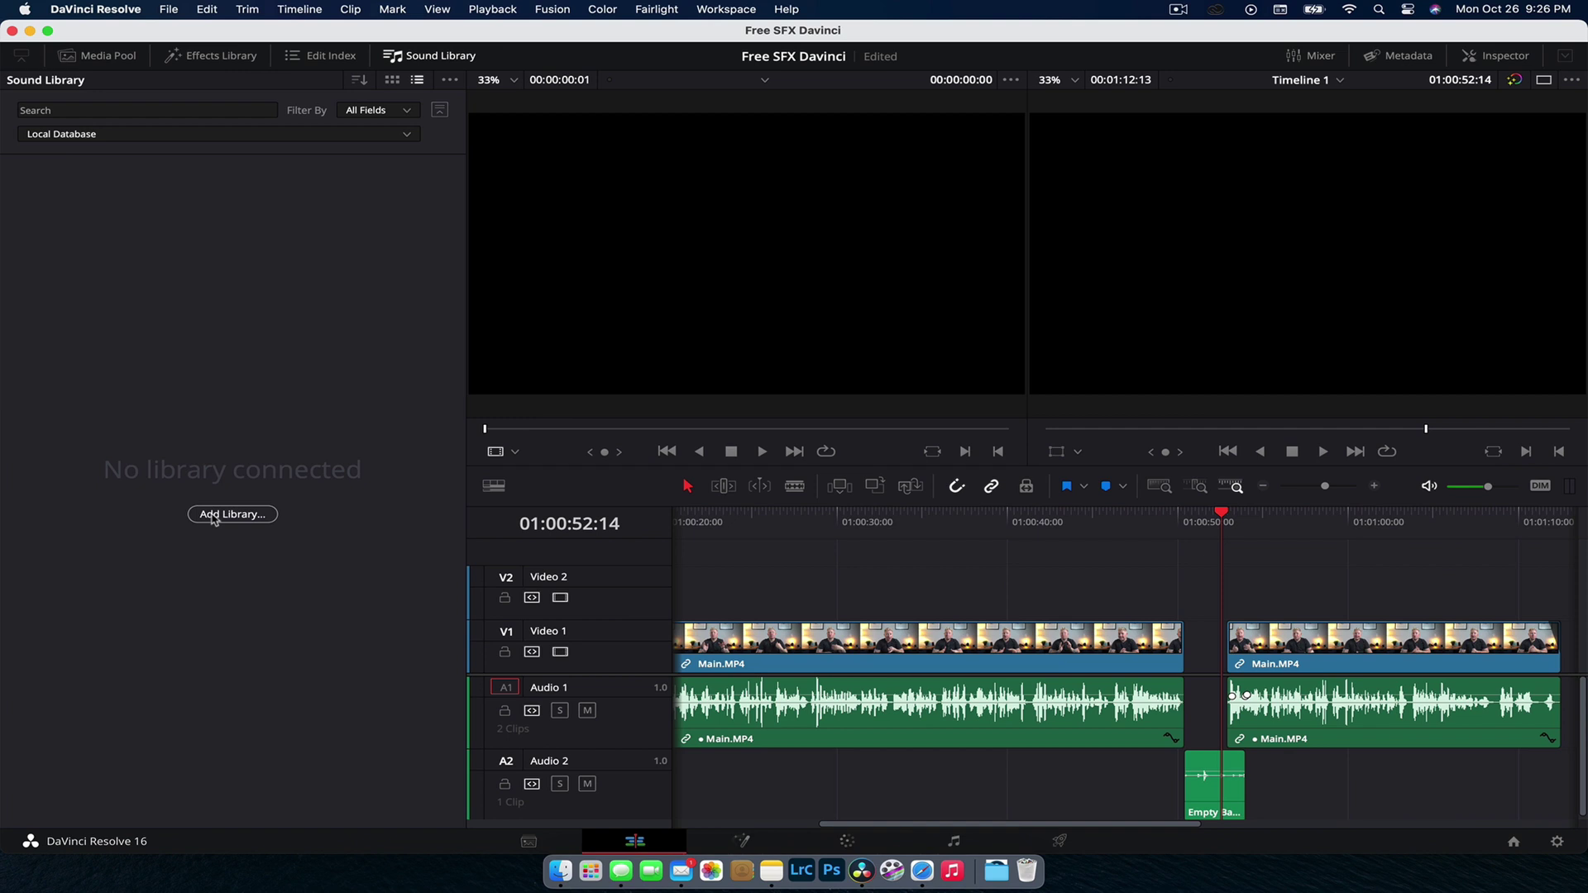
{"action": "left_click", "coordinate": [213, 515]}
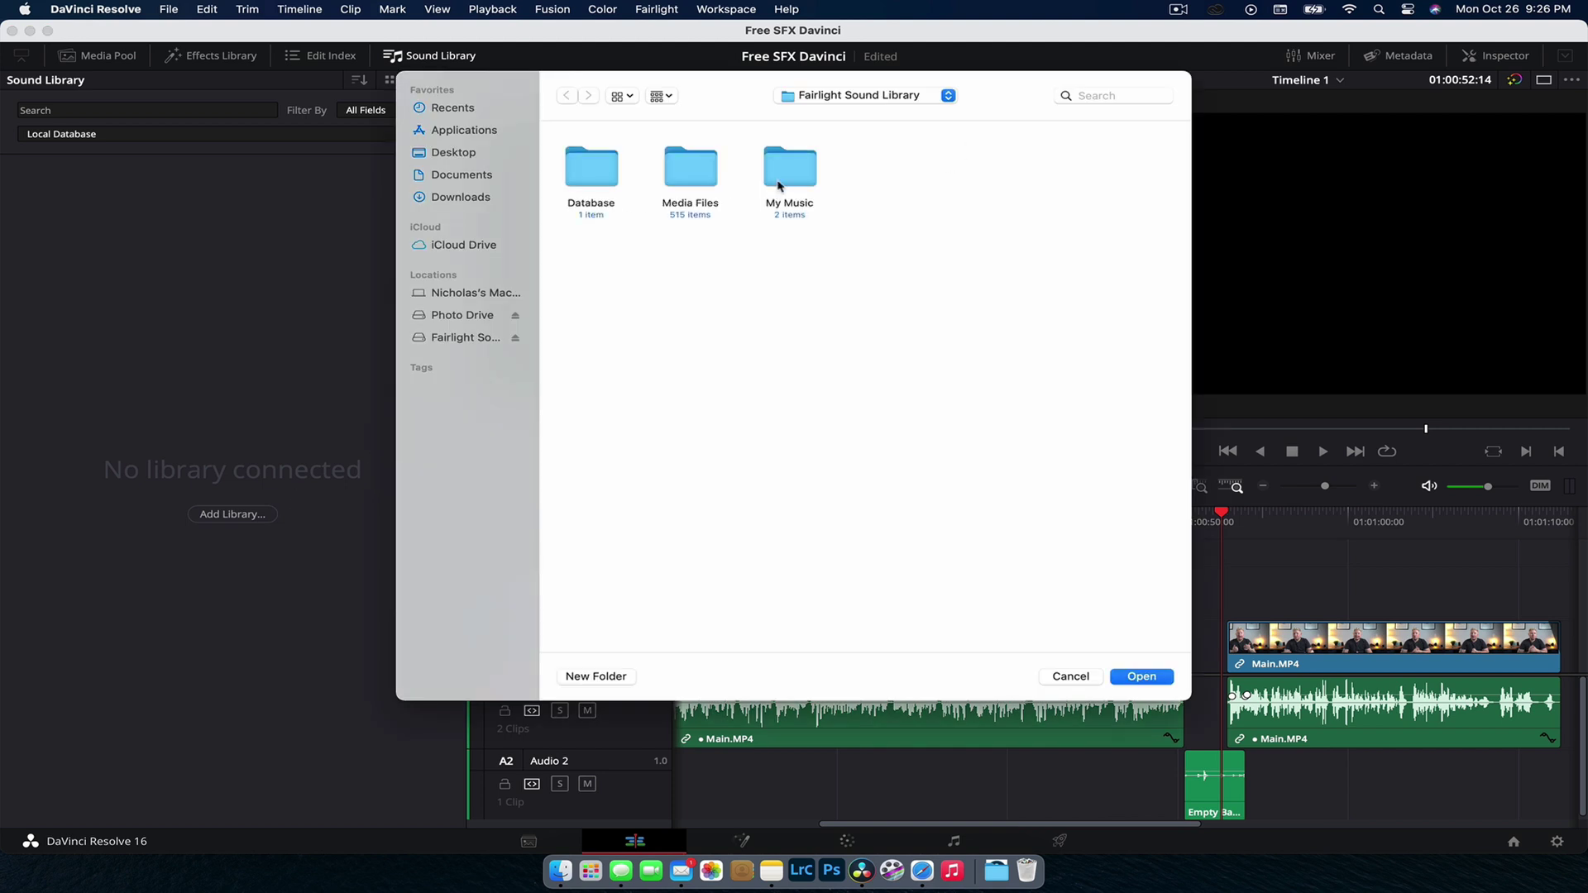
{"action": "double_click", "coordinate": [785, 170]}
{"action": "left_click", "coordinate": [1158, 678]}
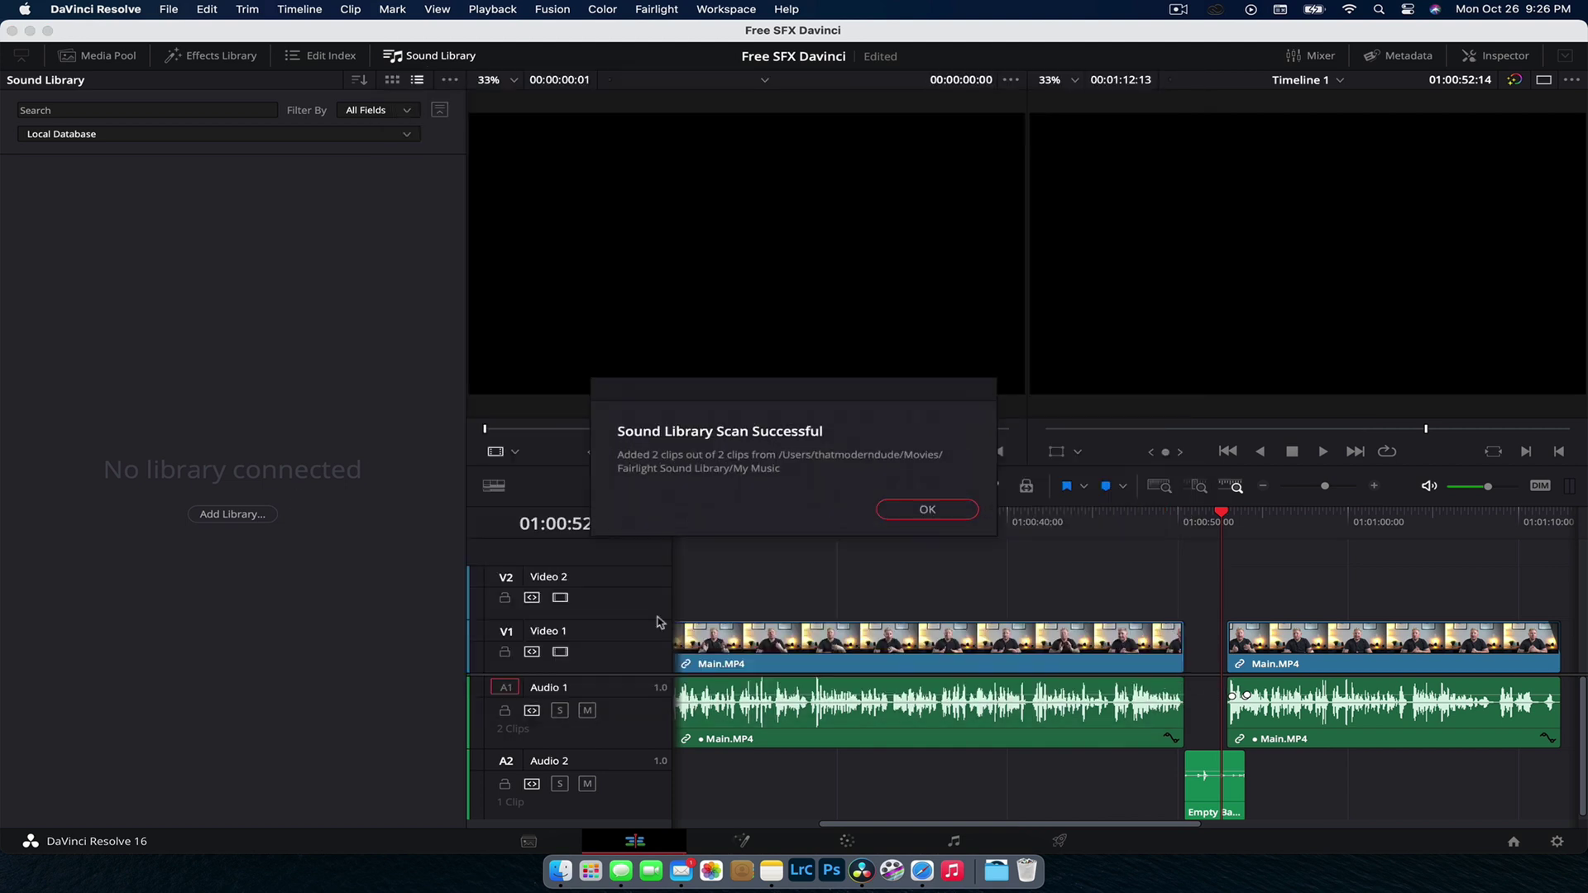
{"action": "left_click", "coordinate": [950, 510]}
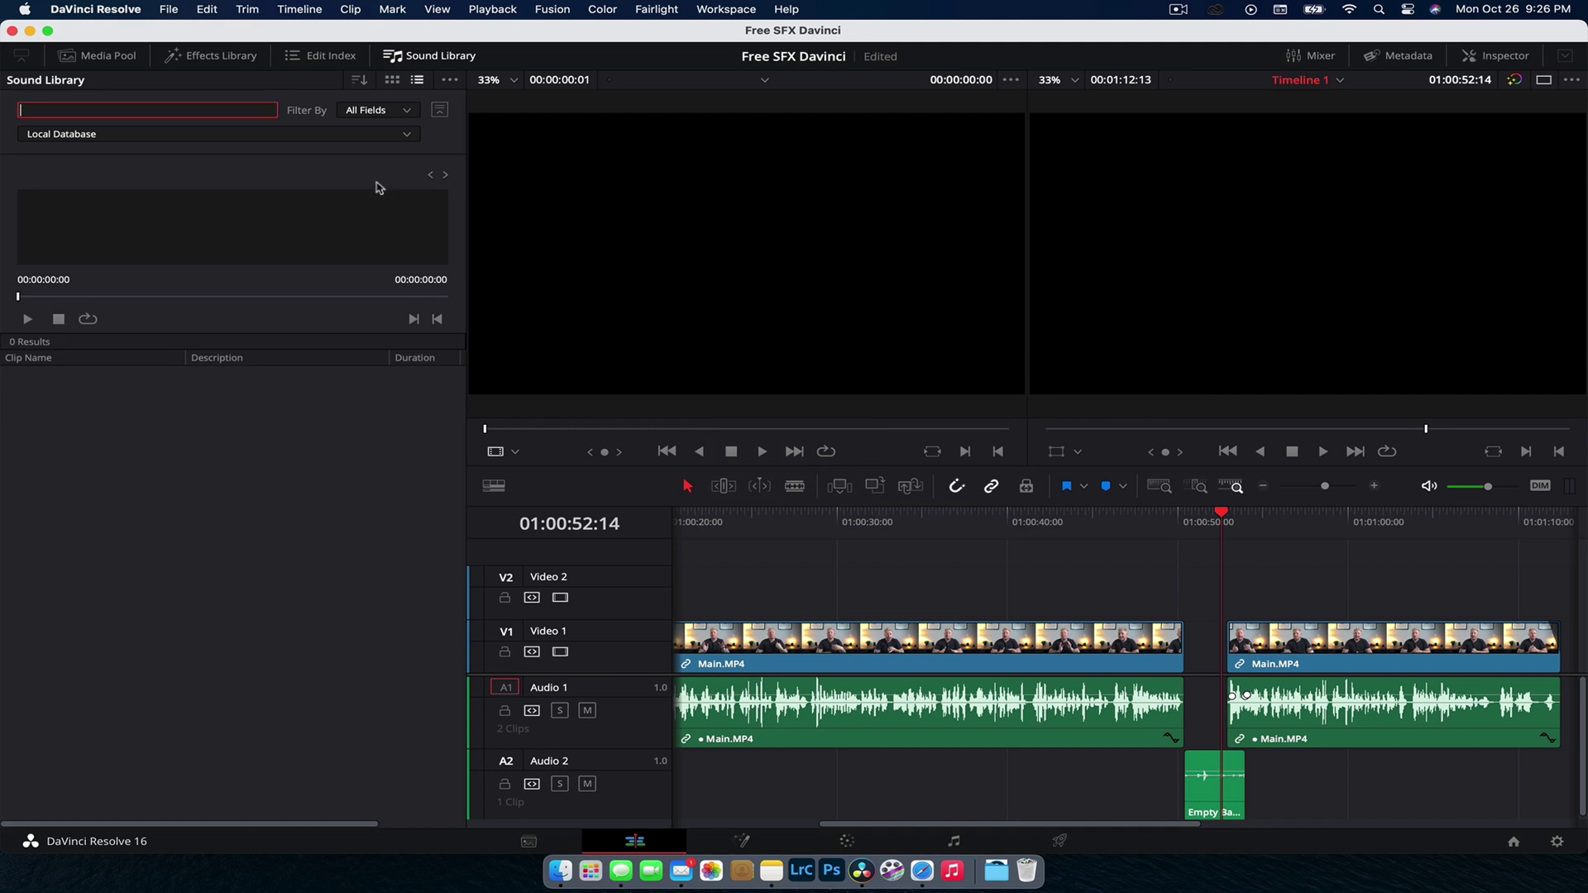
Step: Switch to the Fairlight Sound Library and search for *** to list all clips
{"action": "left_click", "coordinate": [372, 134]}
{"action": "left_click", "coordinate": [318, 158]}
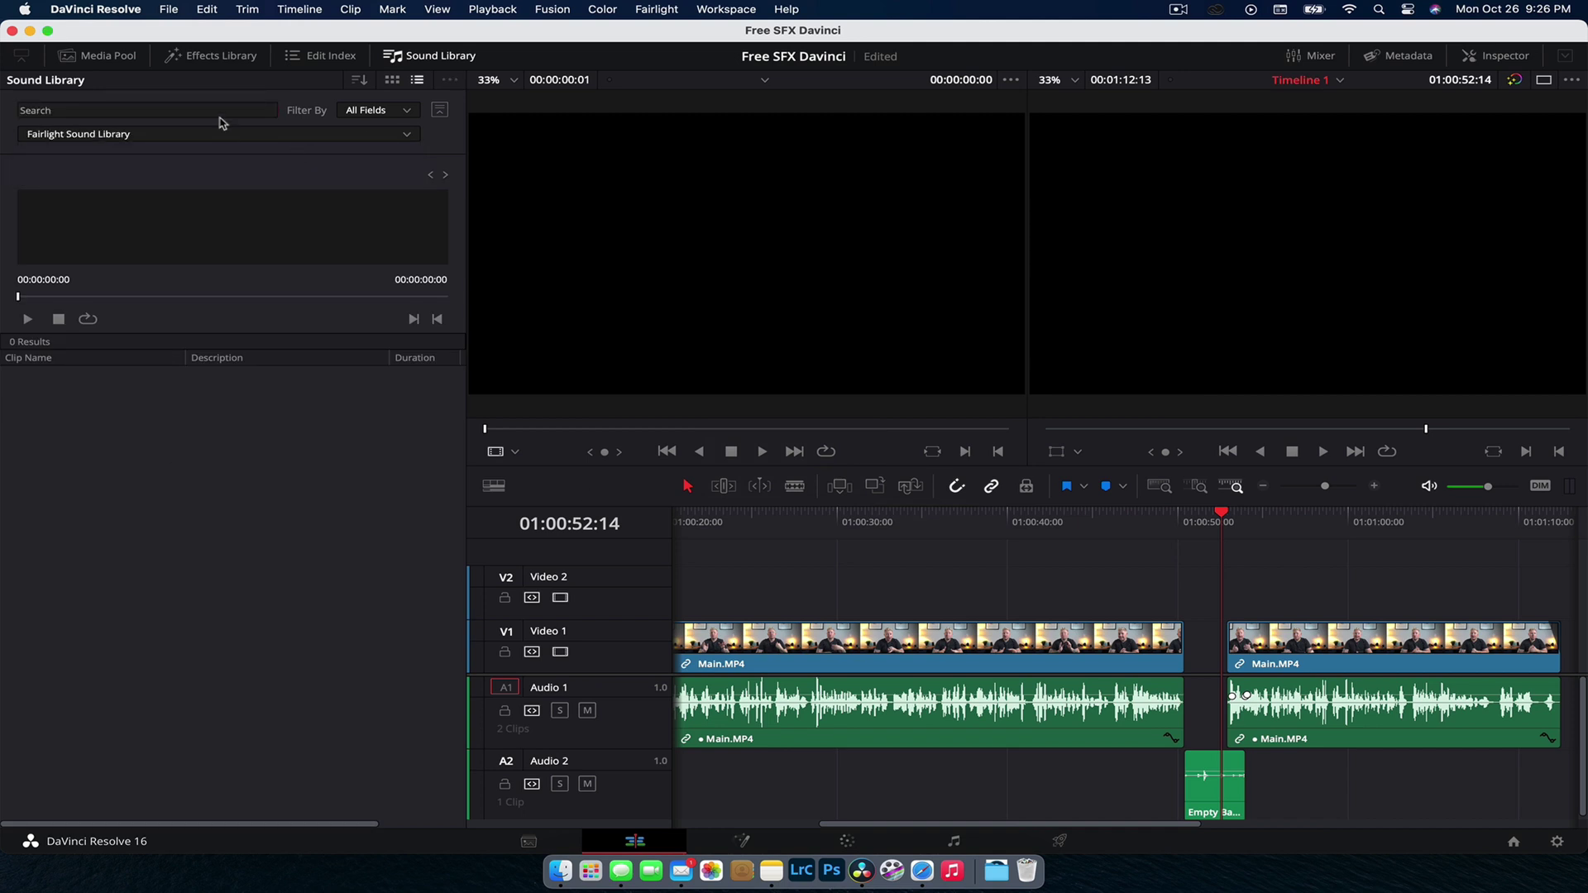
{"action": "left_click", "coordinate": [221, 111]}
{"action": "type", "text": "***"}
{"action": "key", "text": "Return"}
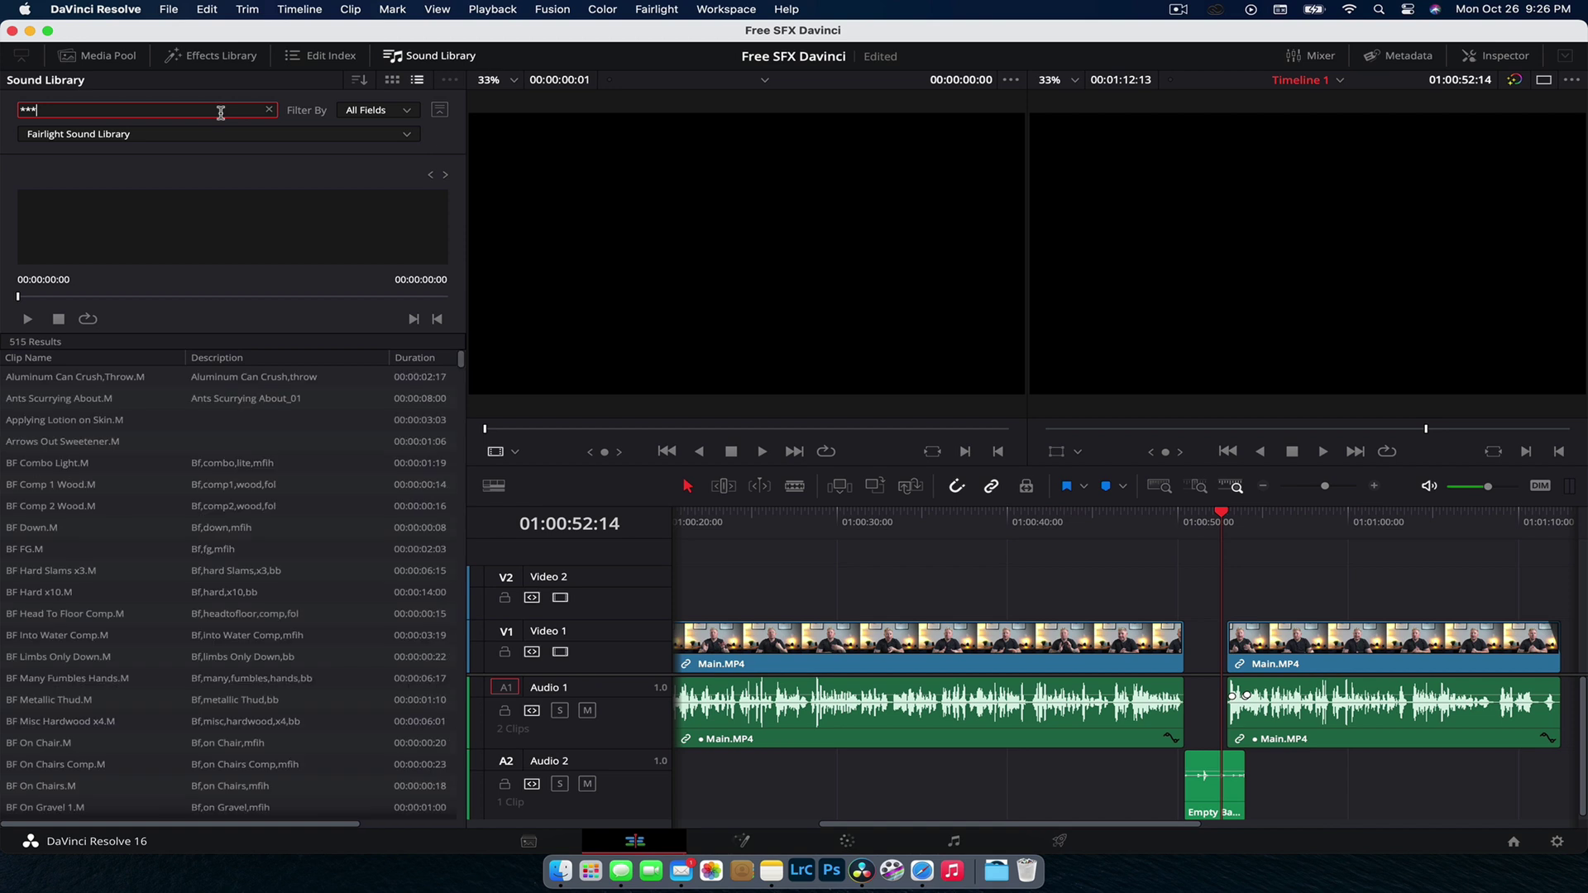
Step: Switch back to Local Database and preview the buzz sci-fi loop, then stop it
{"action": "left_click", "coordinate": [277, 133]}
{"action": "left_click", "coordinate": [277, 173]}
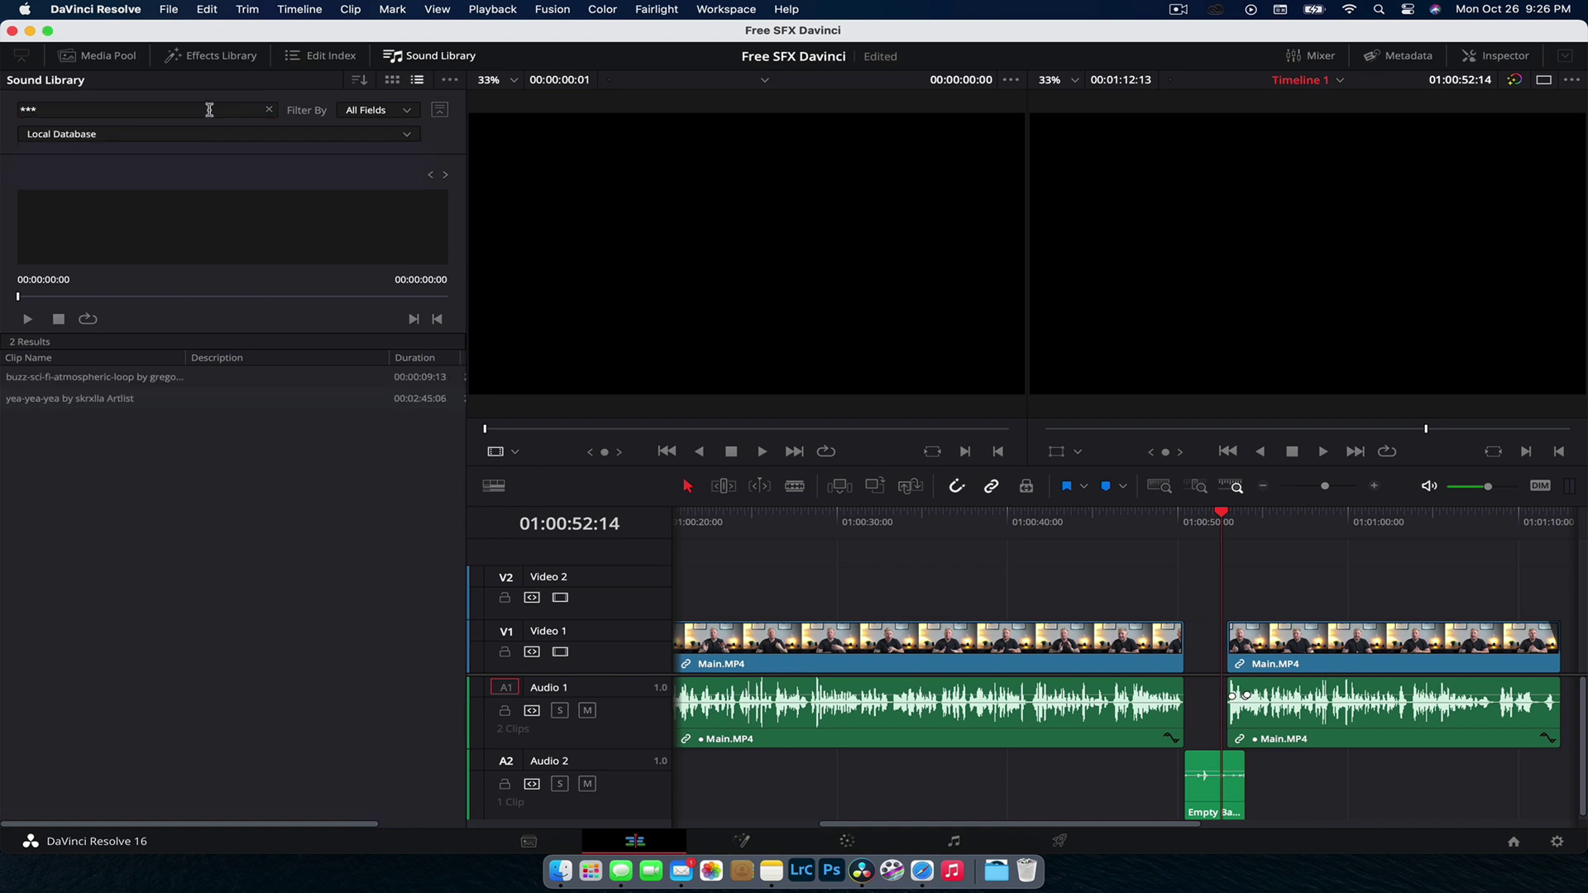
{"action": "left_click", "coordinate": [90, 382]}
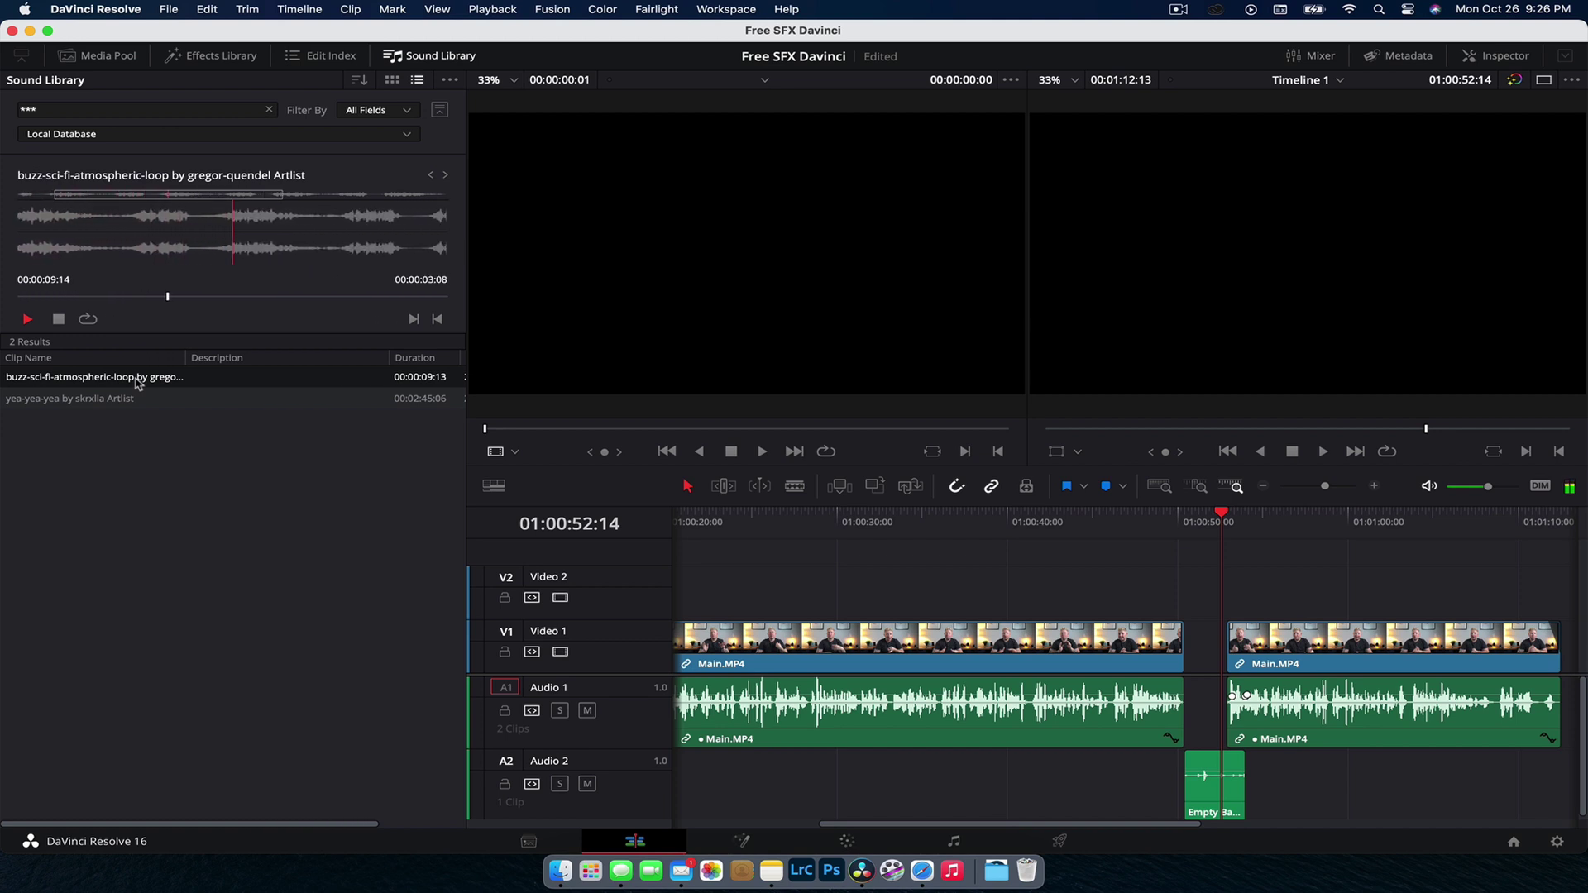
{"action": "key", "text": "space"}
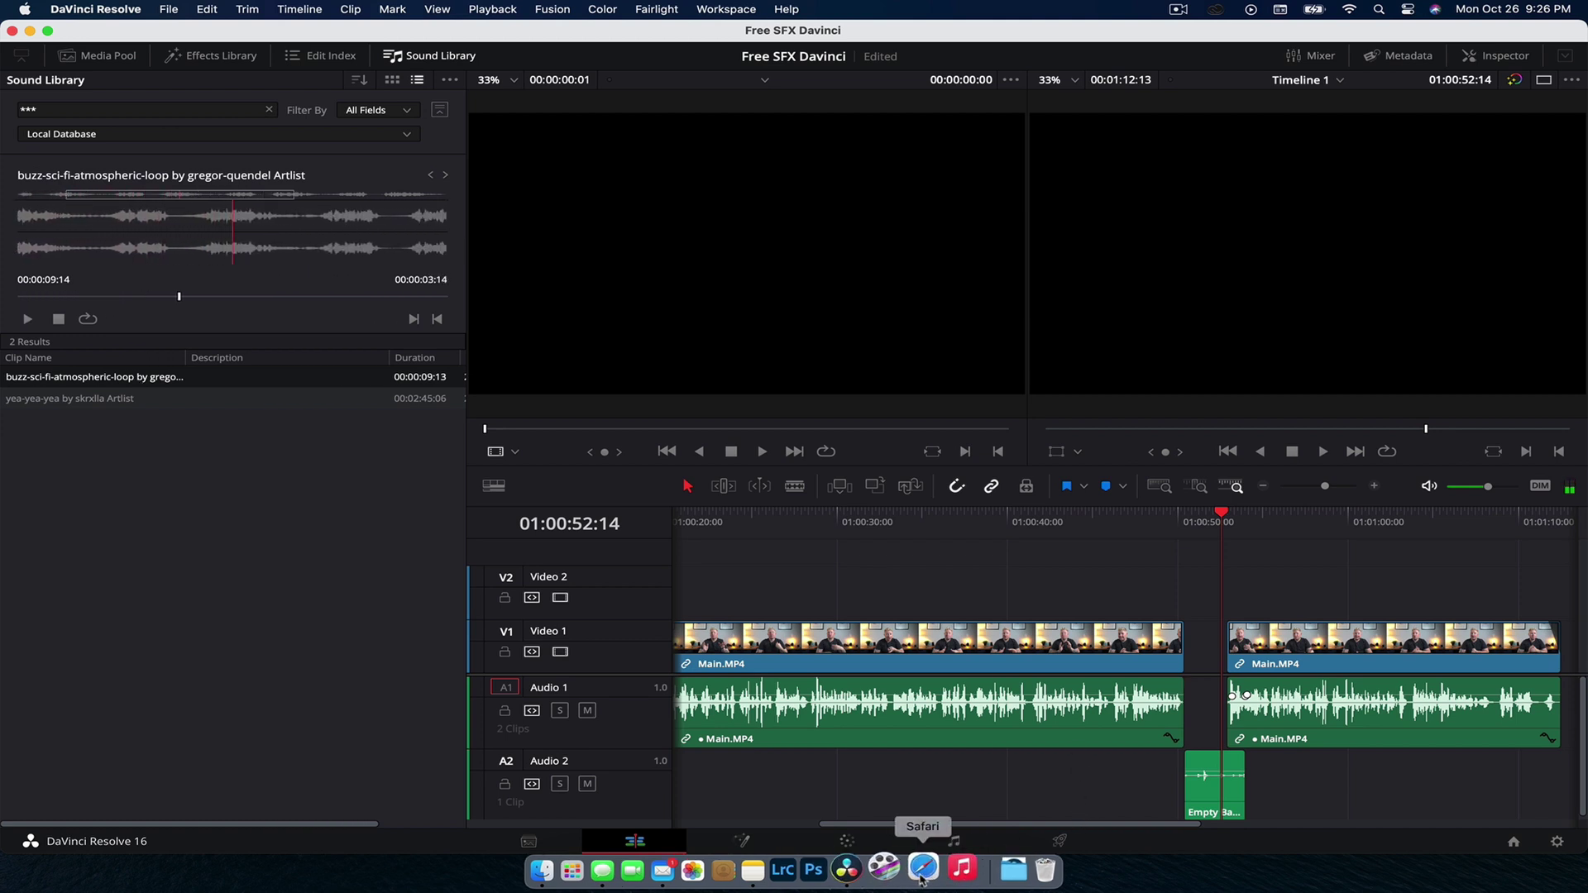
Step: In Safari, download Beyond as an MP3 from the download history, then return to Resolve
{"action": "left_click", "coordinate": [922, 871]}
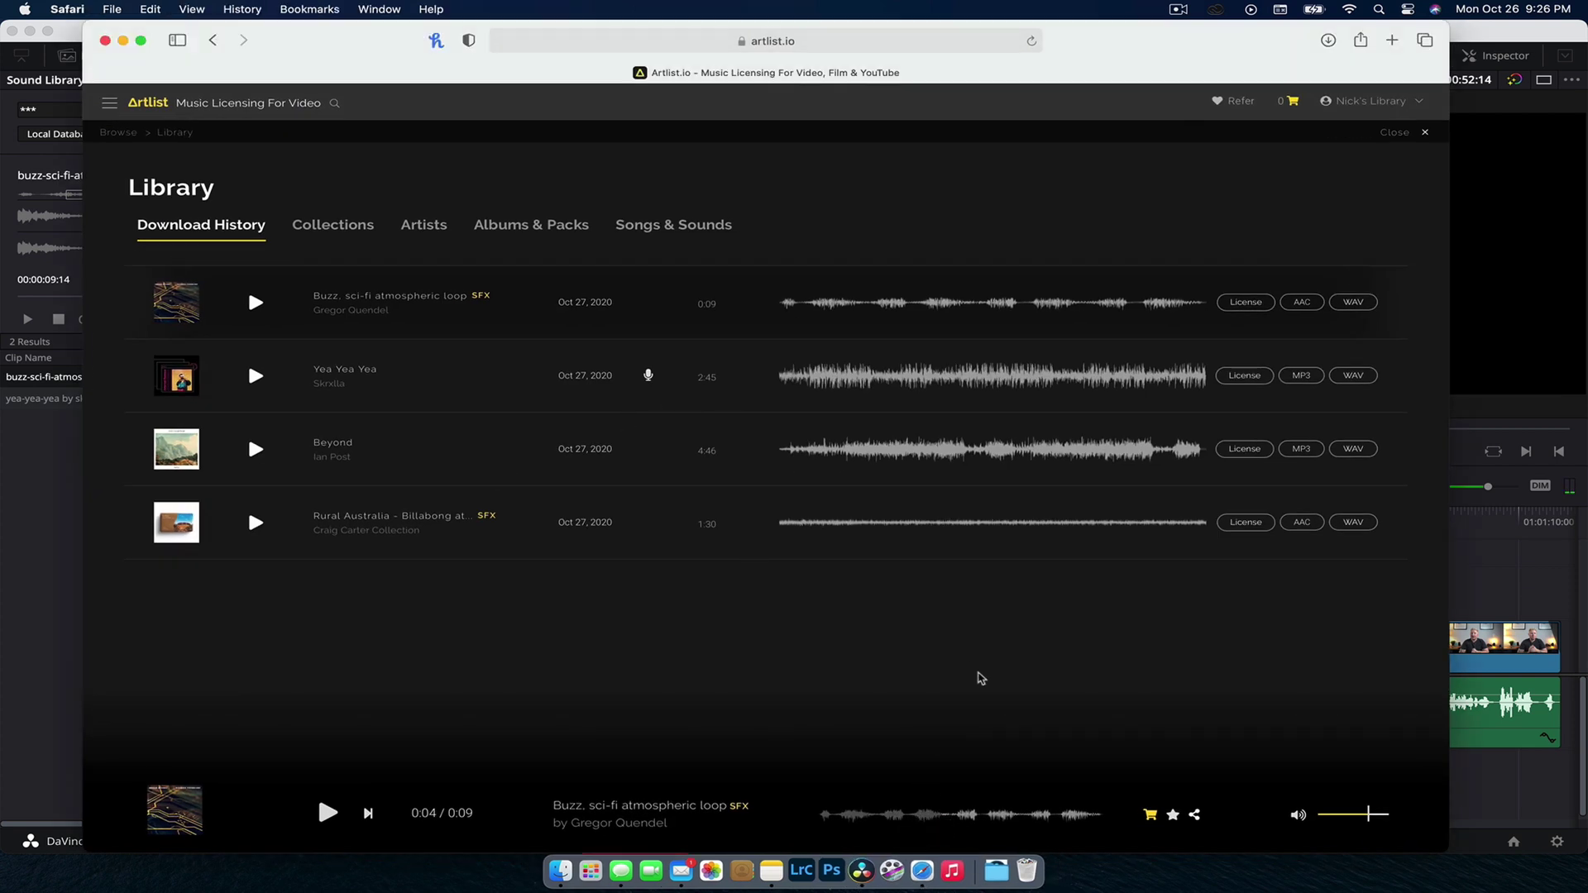
{"action": "left_click", "coordinate": [1304, 449]}
{"action": "key", "text": "super+Tab"}
Step: Re-add My Music via Add Library and confirm the rescan, bringing Local Database to 3 clips
{"action": "left_click", "coordinate": [451, 83]}
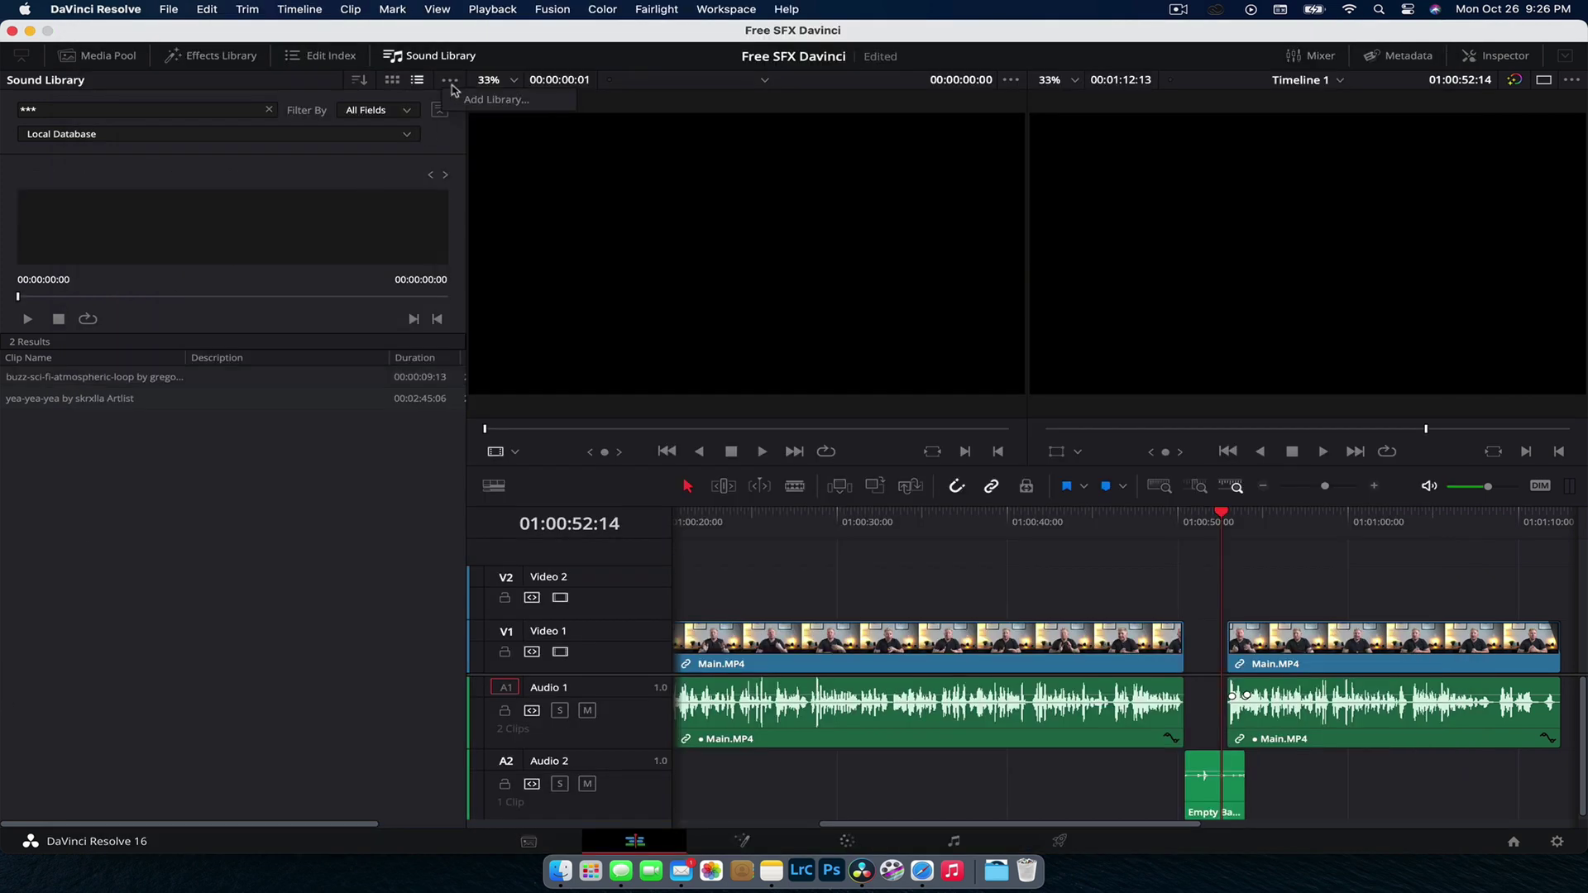
{"action": "left_click", "coordinate": [496, 99]}
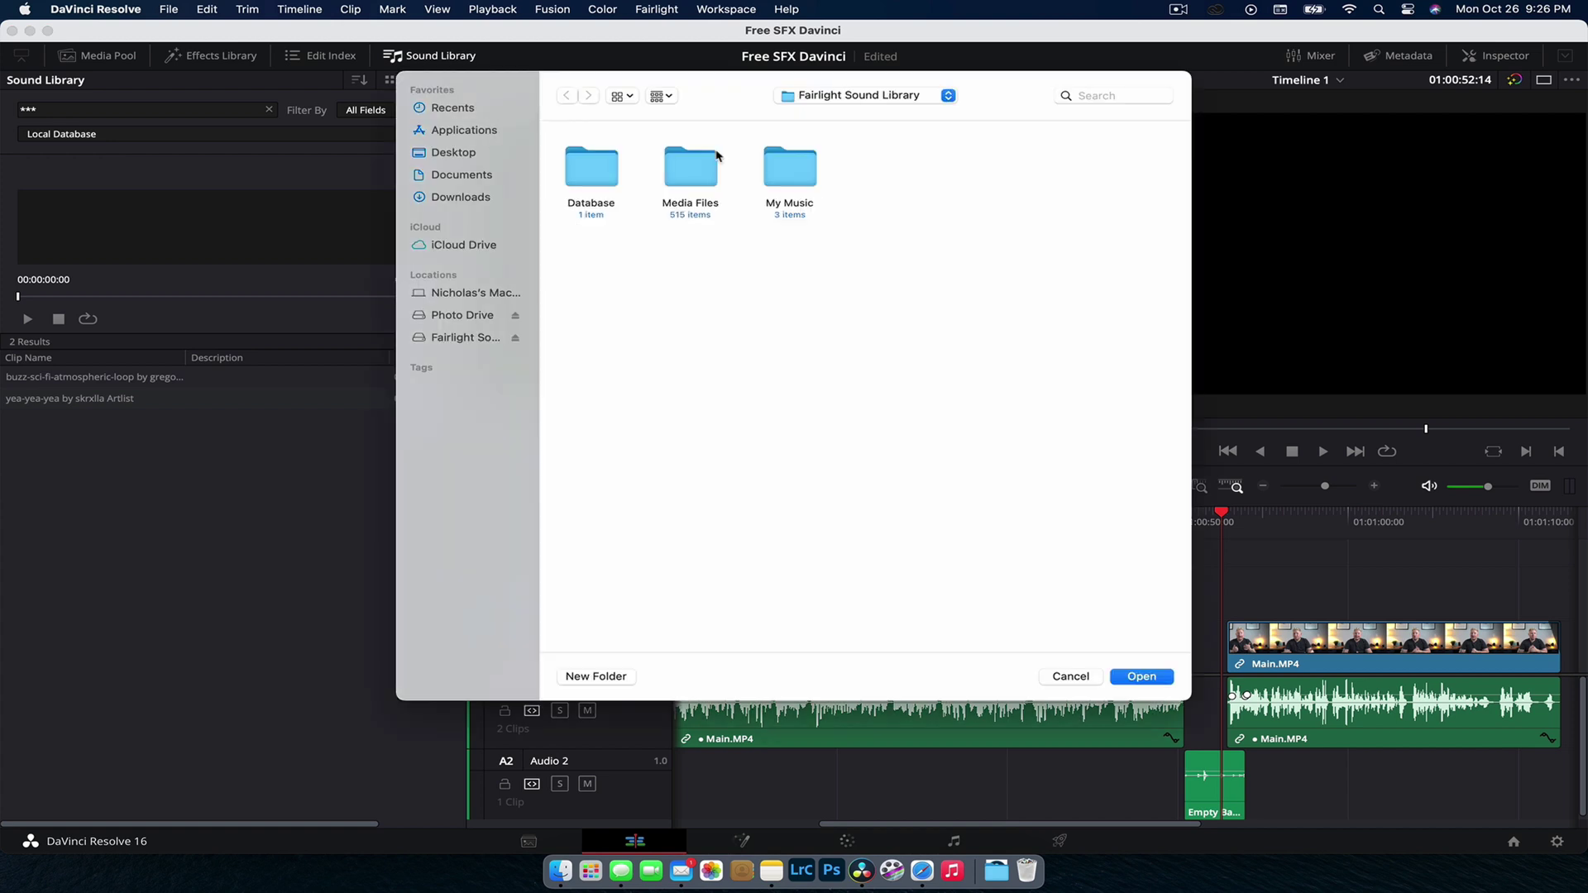
{"action": "left_click", "coordinate": [812, 173]}
{"action": "left_click", "coordinate": [1156, 678]}
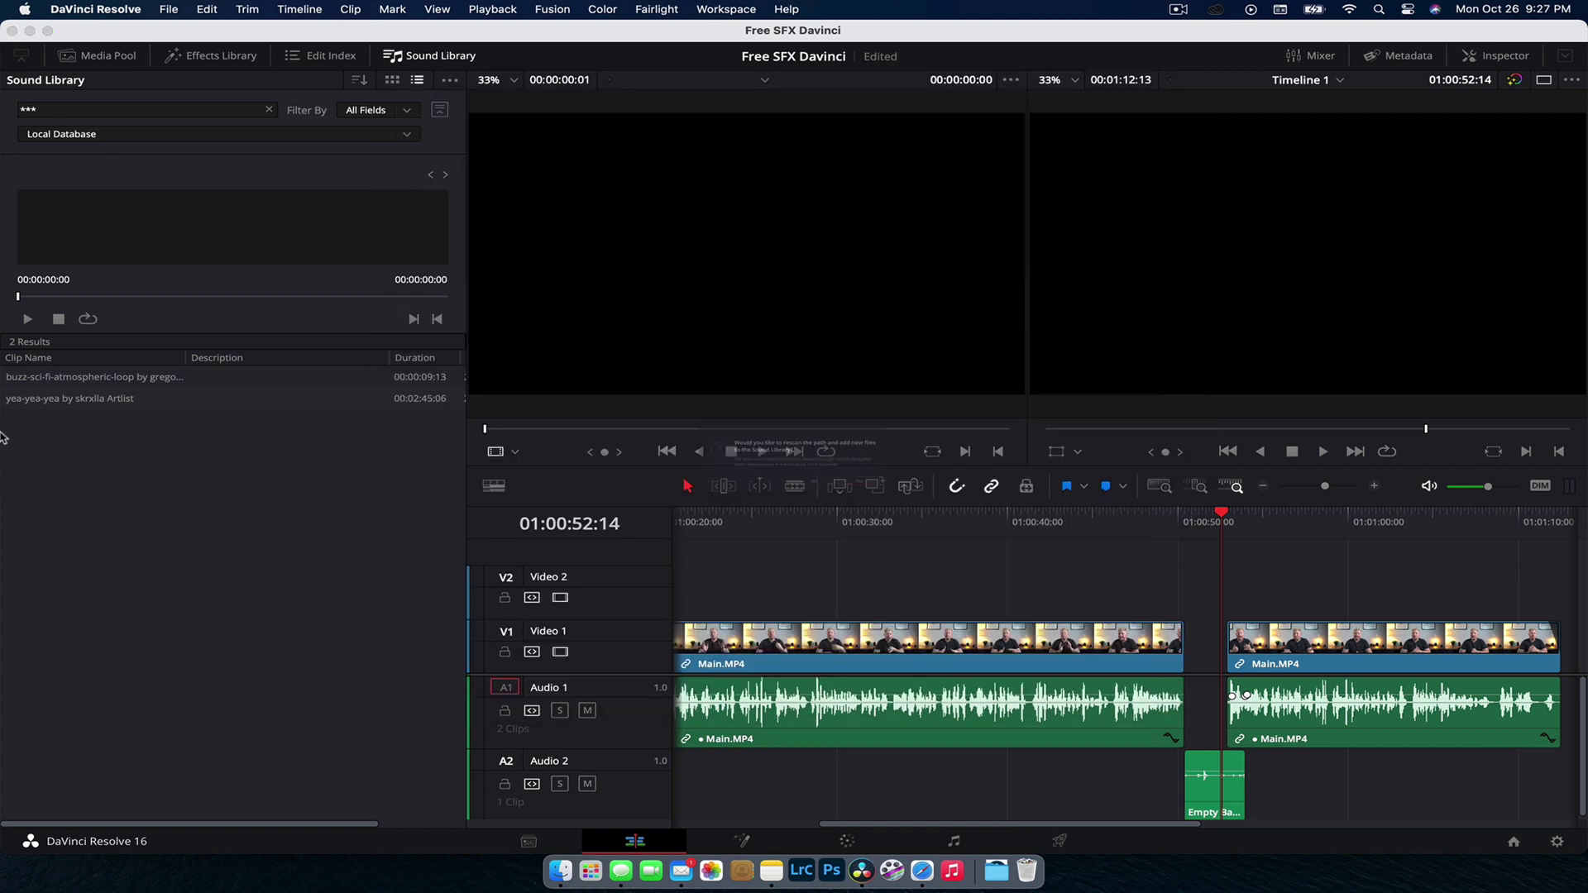
{"action": "left_click", "coordinate": [937, 517]}
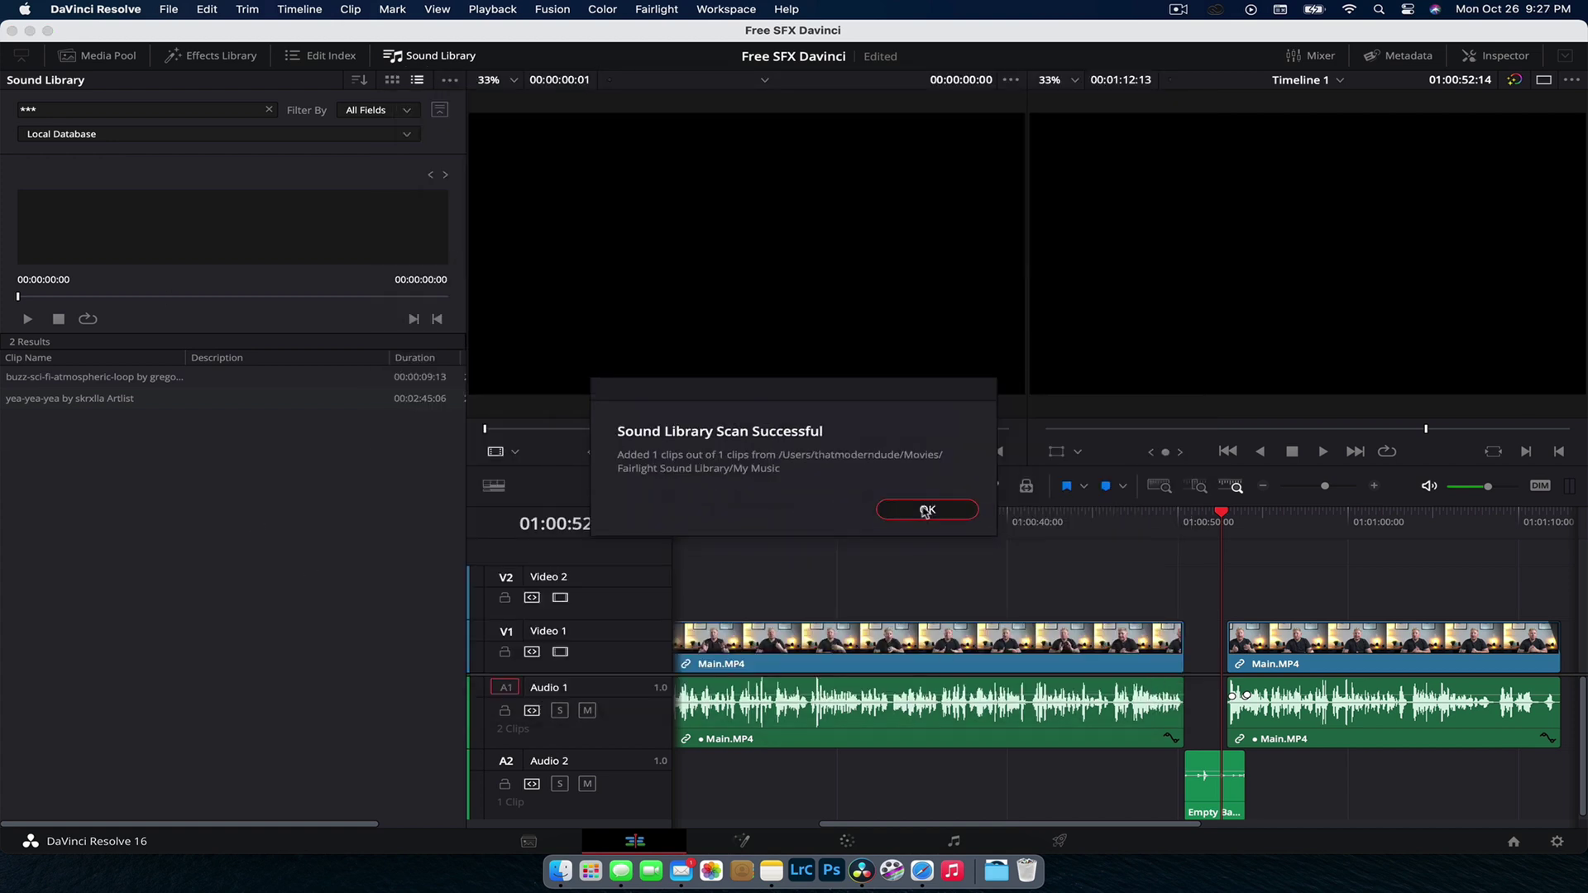
{"action": "left_click", "coordinate": [935, 515]}
Step: Preview the song Beyond, jumping to mid-song, then stop playback
{"action": "left_click", "coordinate": [91, 398]}
{"action": "left_click", "coordinate": [97, 379]}
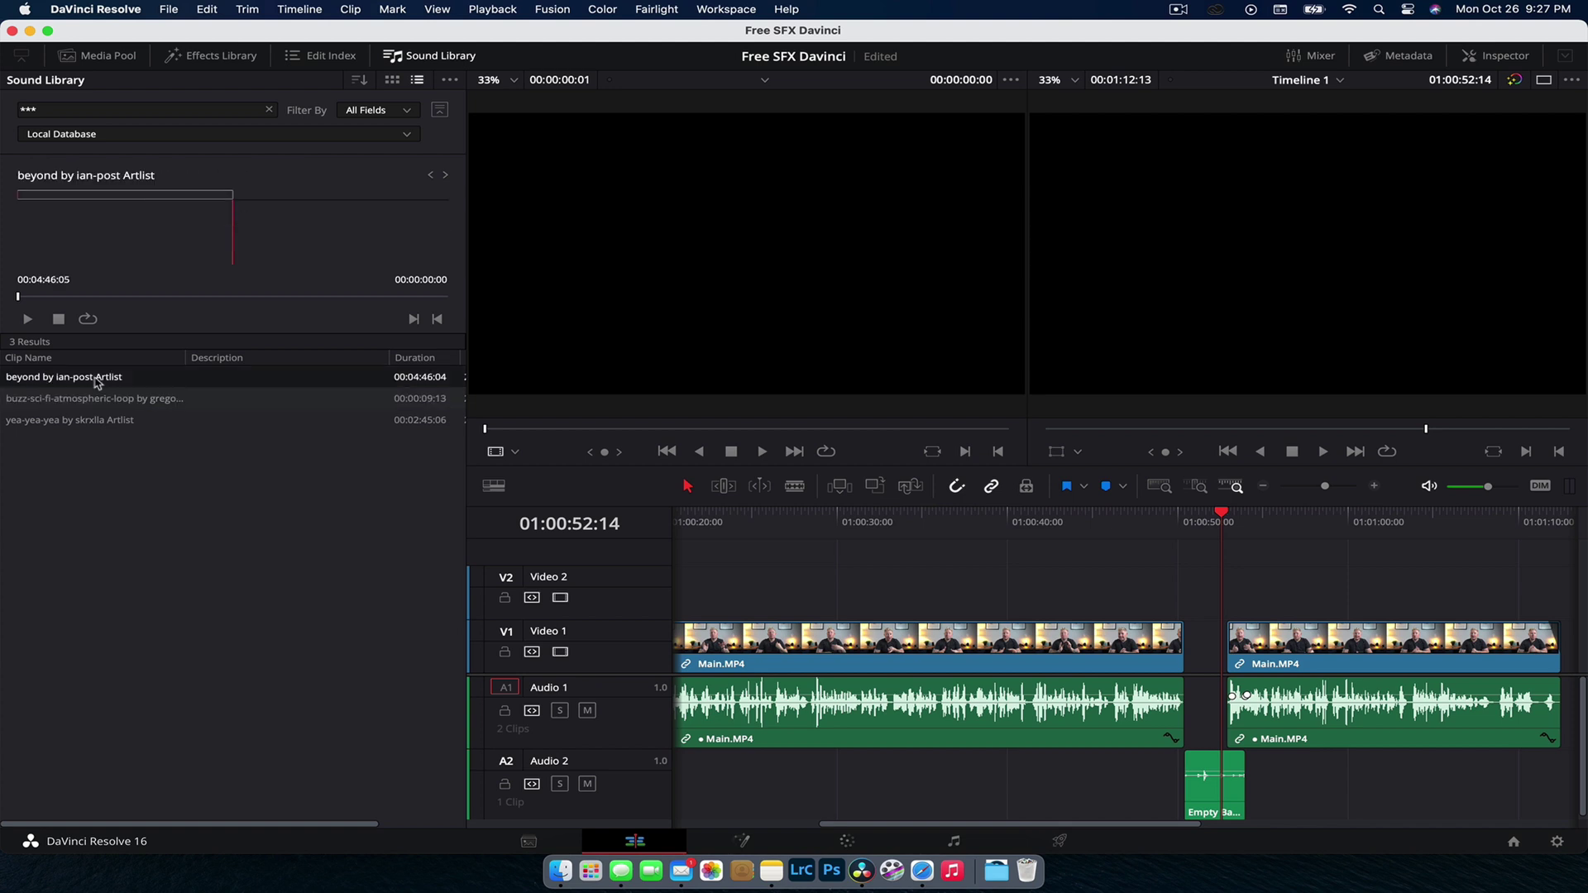
{"action": "key", "text": "space"}
{"action": "left_click", "coordinate": [232, 298]}
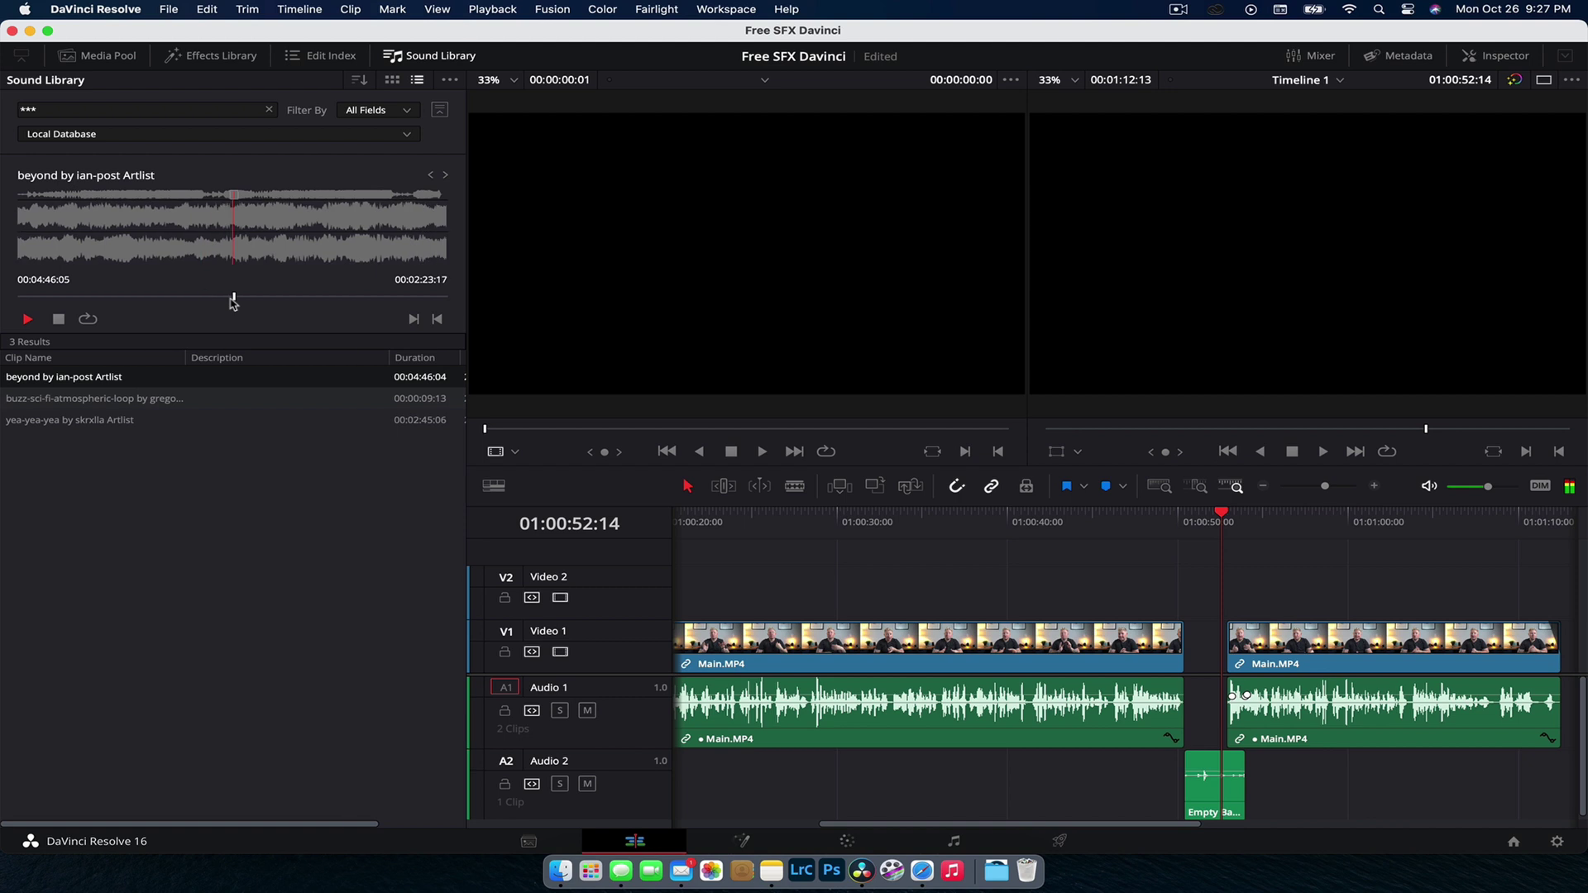
{"action": "key", "text": "space"}
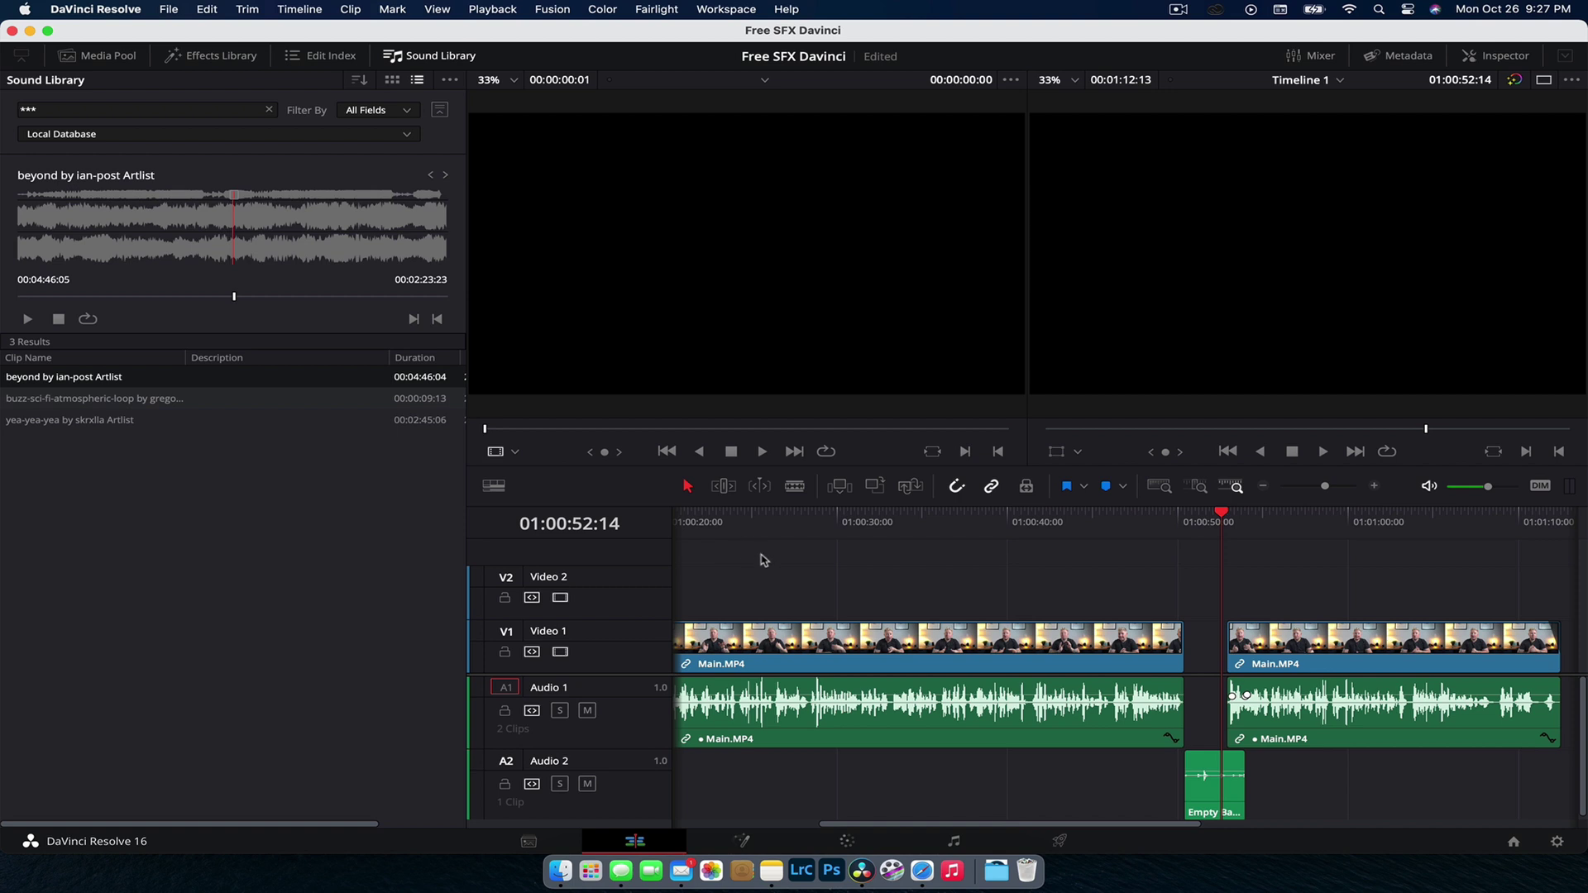
Step: Close the library options without changes and move the Beyond preview back to about 1:42
{"action": "left_click", "coordinate": [451, 82]}
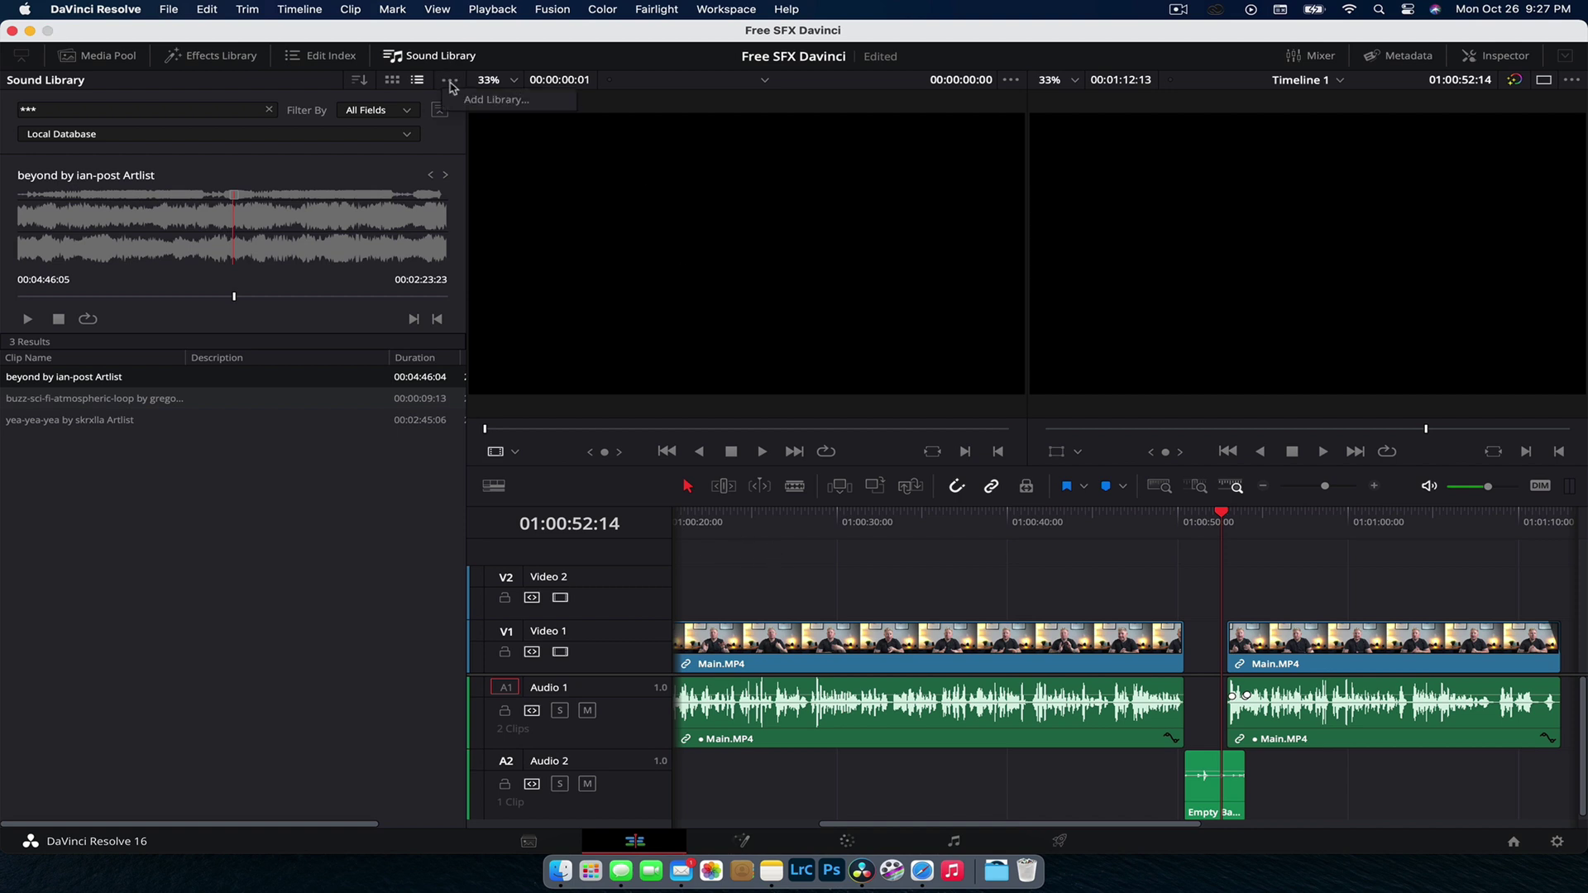
{"action": "left_click", "coordinate": [374, 545]}
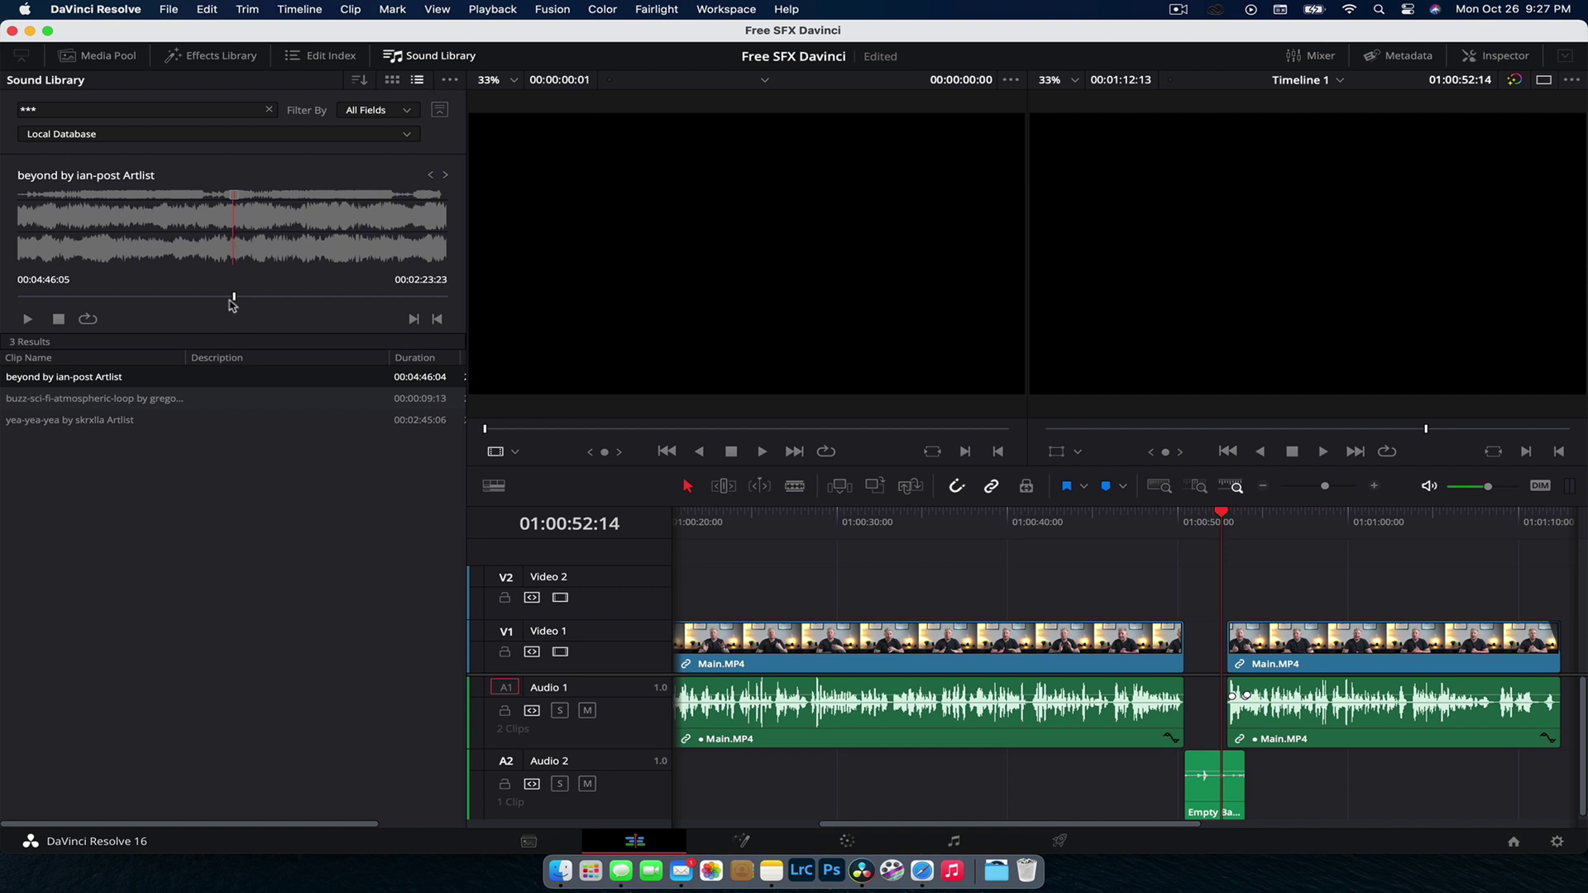
{"action": "left_click_drag", "start_coordinate": [234, 298], "coordinate": [171, 297]}
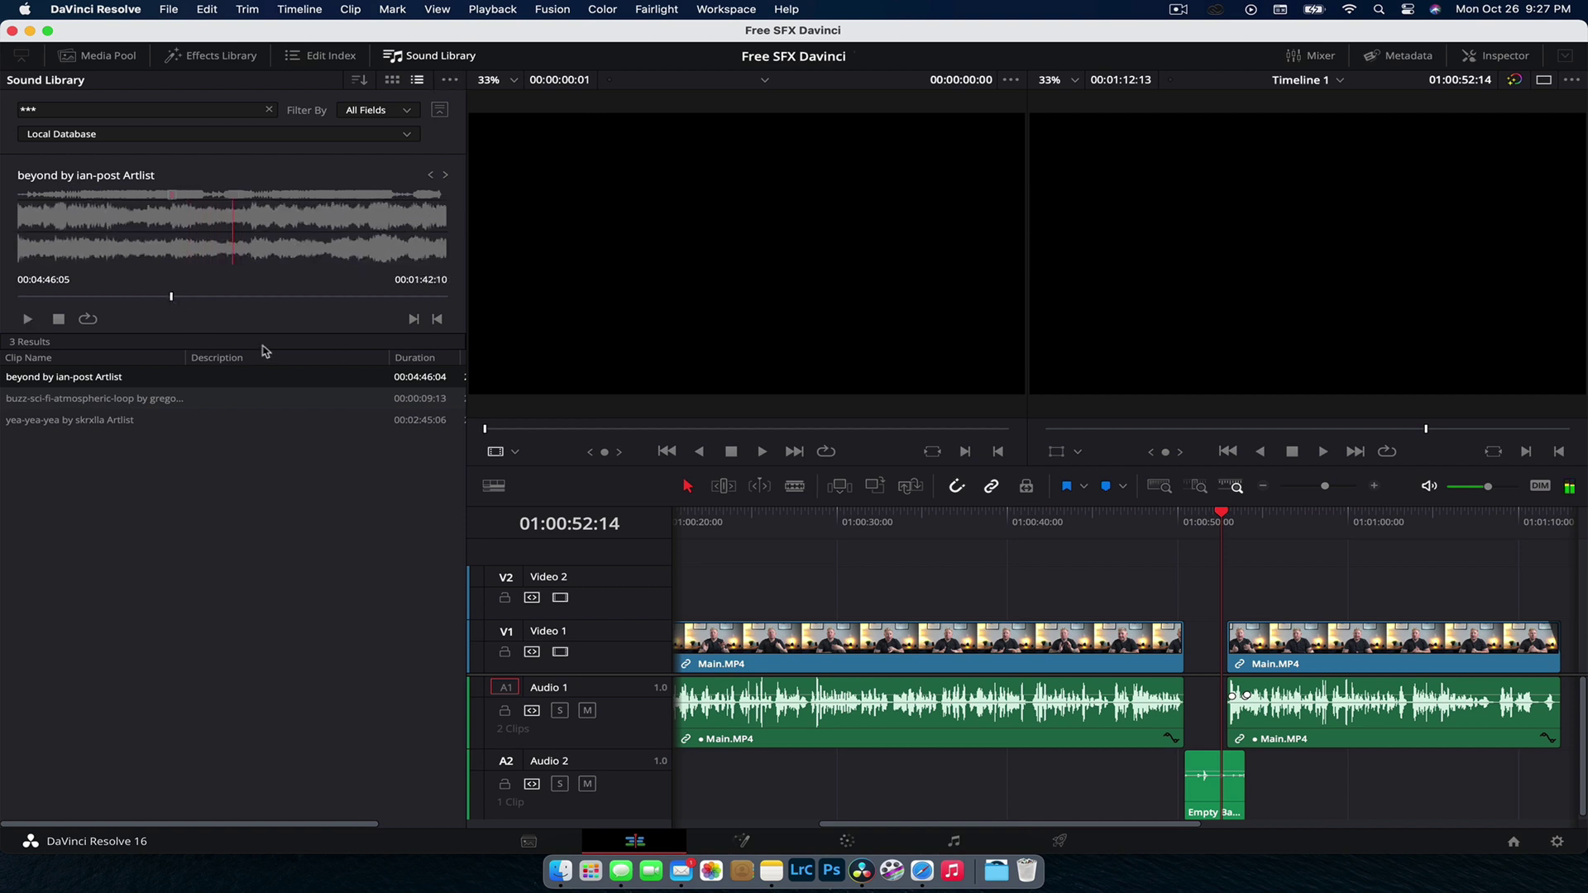